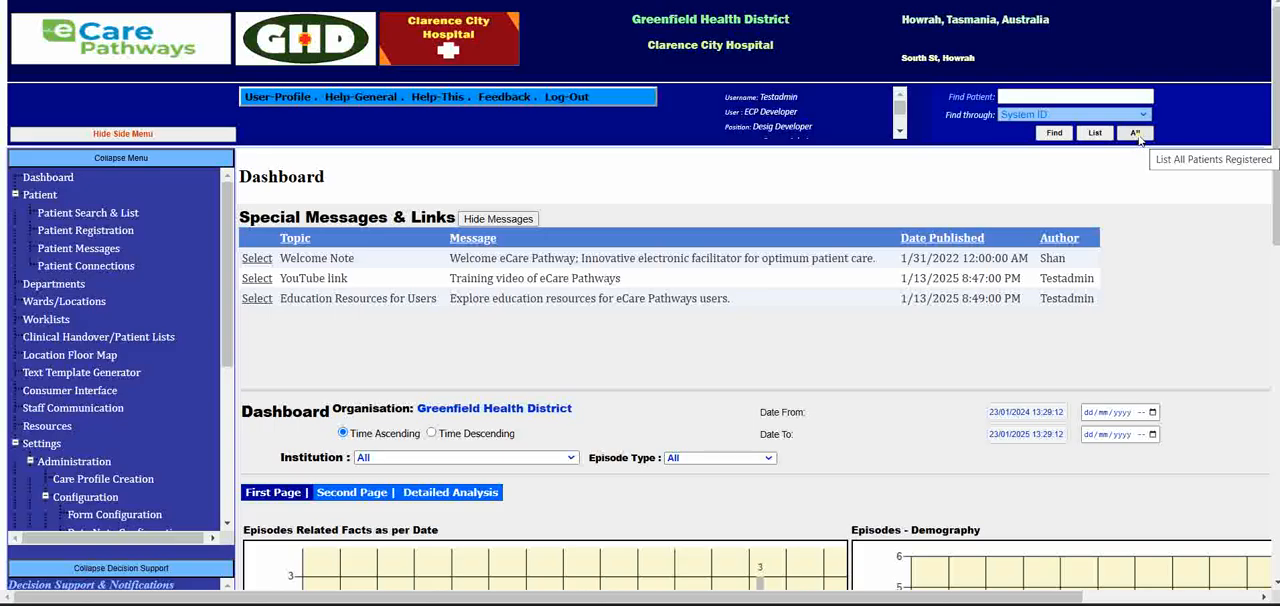
- List all registered patients and open the profile of the second-to-last patient on the first results page
left_click(1136, 134)
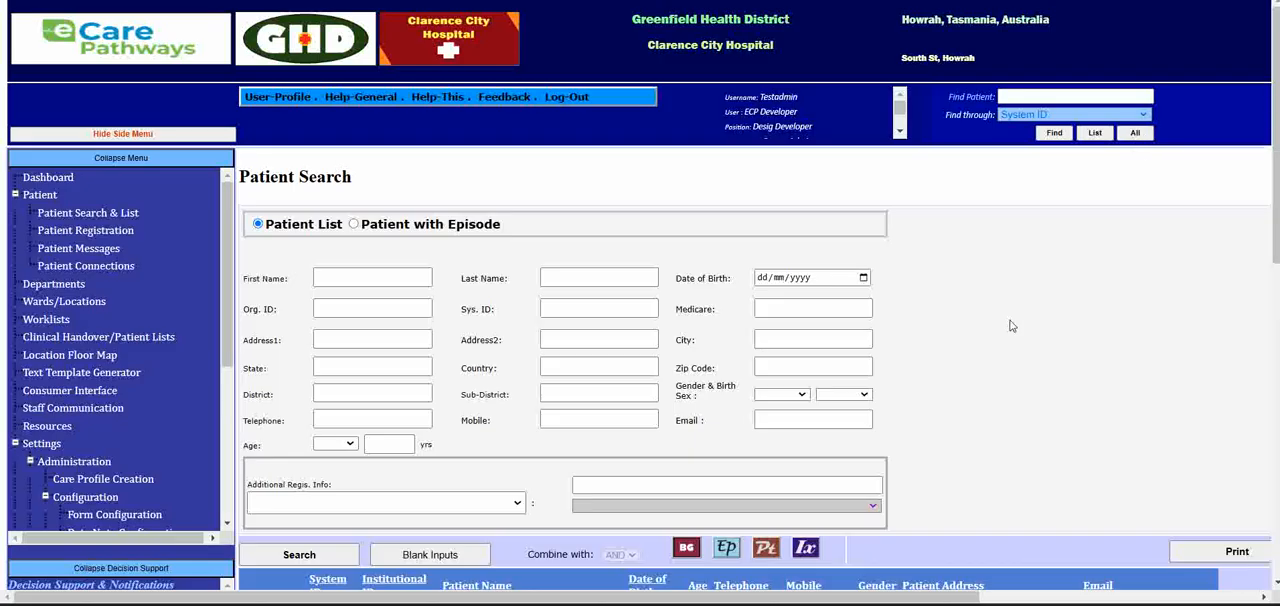
scroll(1012, 330, "down", 10)
scroll(1010, 332, "down", 3)
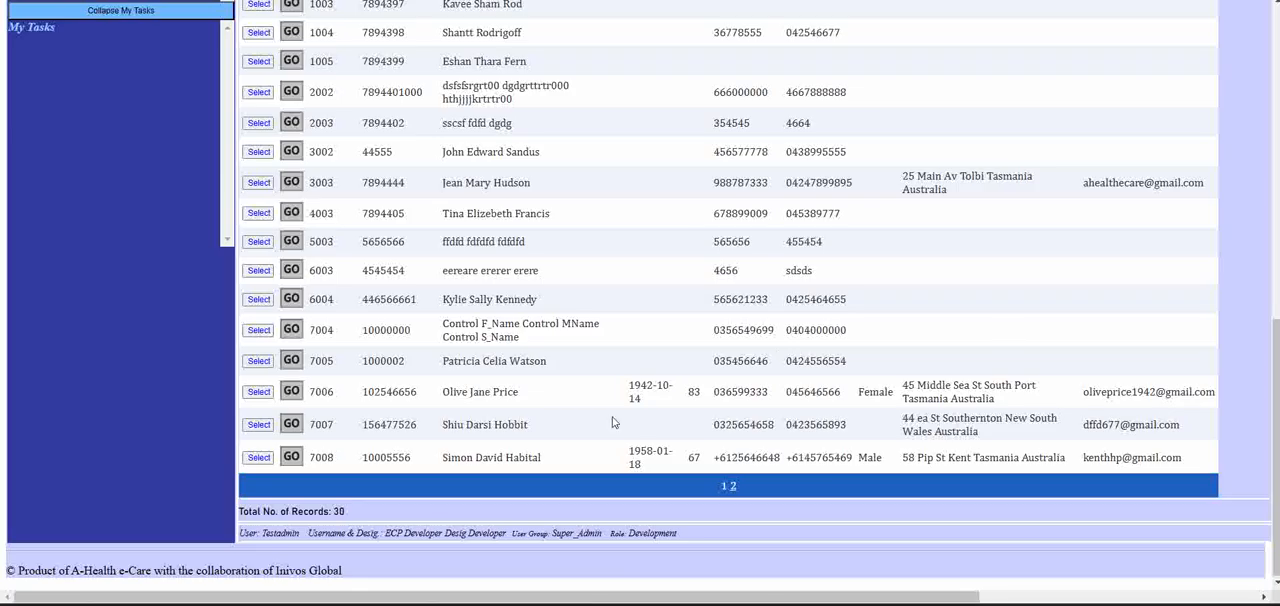
left_click(291, 424)
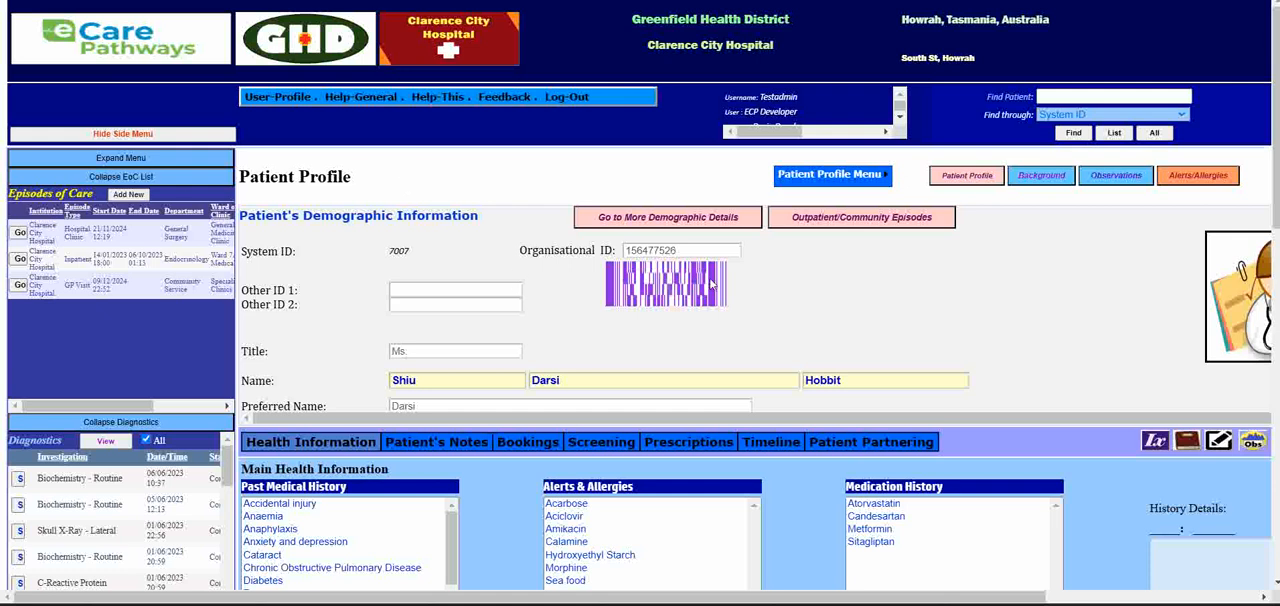
- Open the patient's Endocrinology inpatient episode and go to its Progress Notes
left_click(20, 260)
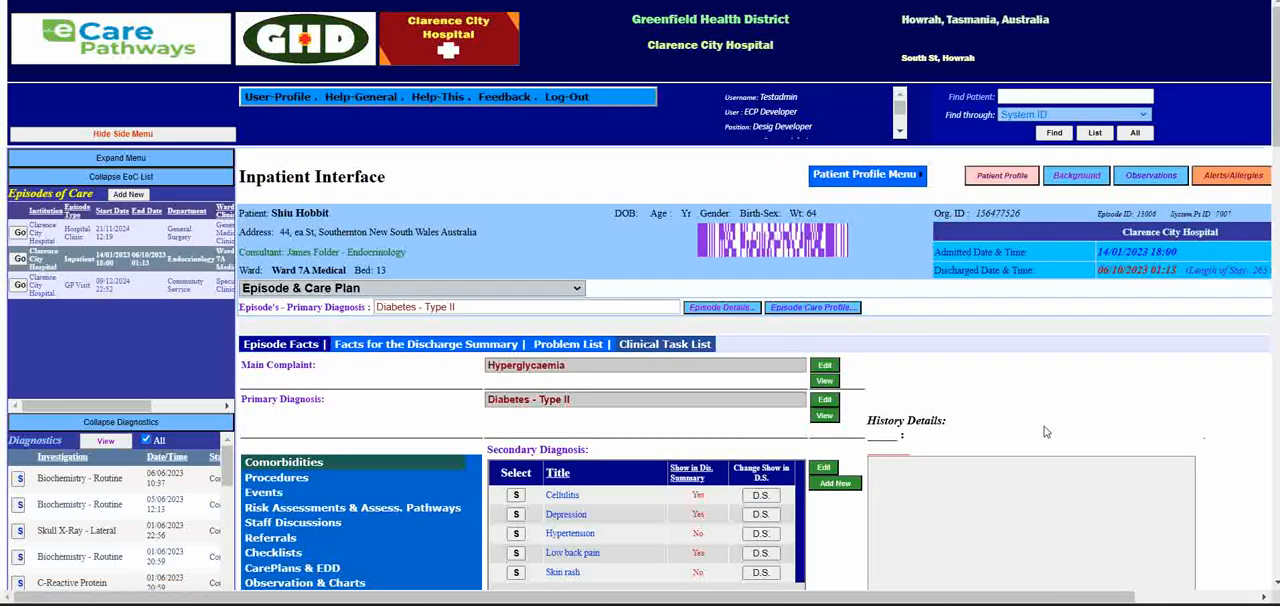
scroll(1051, 432, "down", 3)
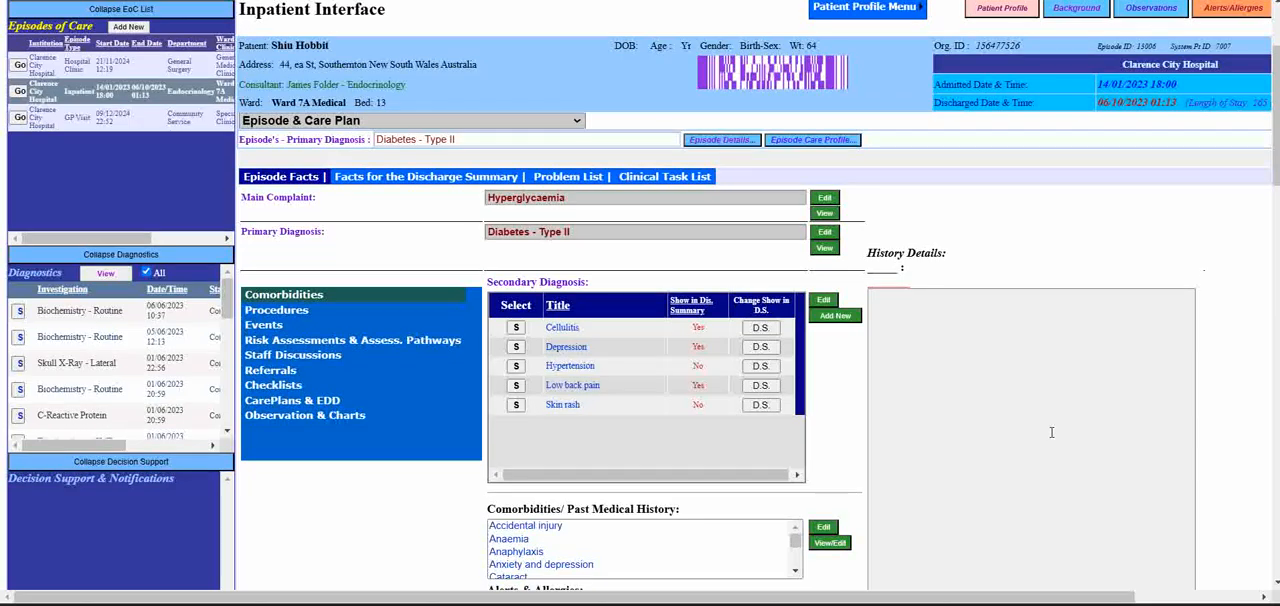
left_click(576, 122)
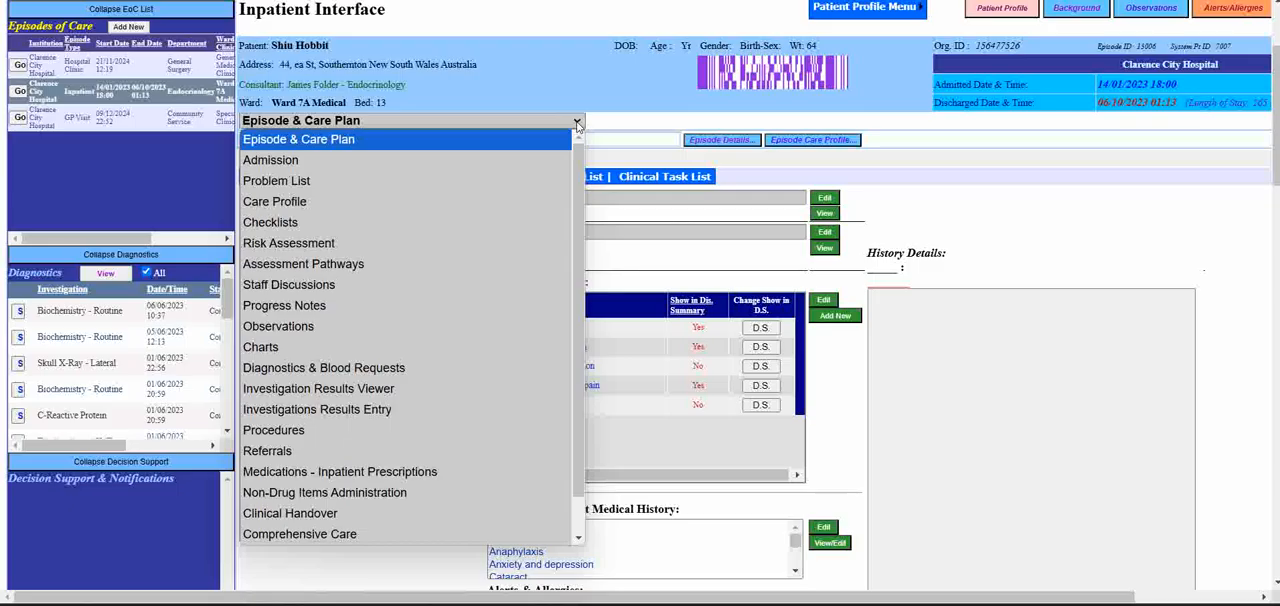
mouse_move(580, 160)
left_mouse_down()
mouse_move(588, 177)
mouse_move(599, 158)
left_mouse_up()
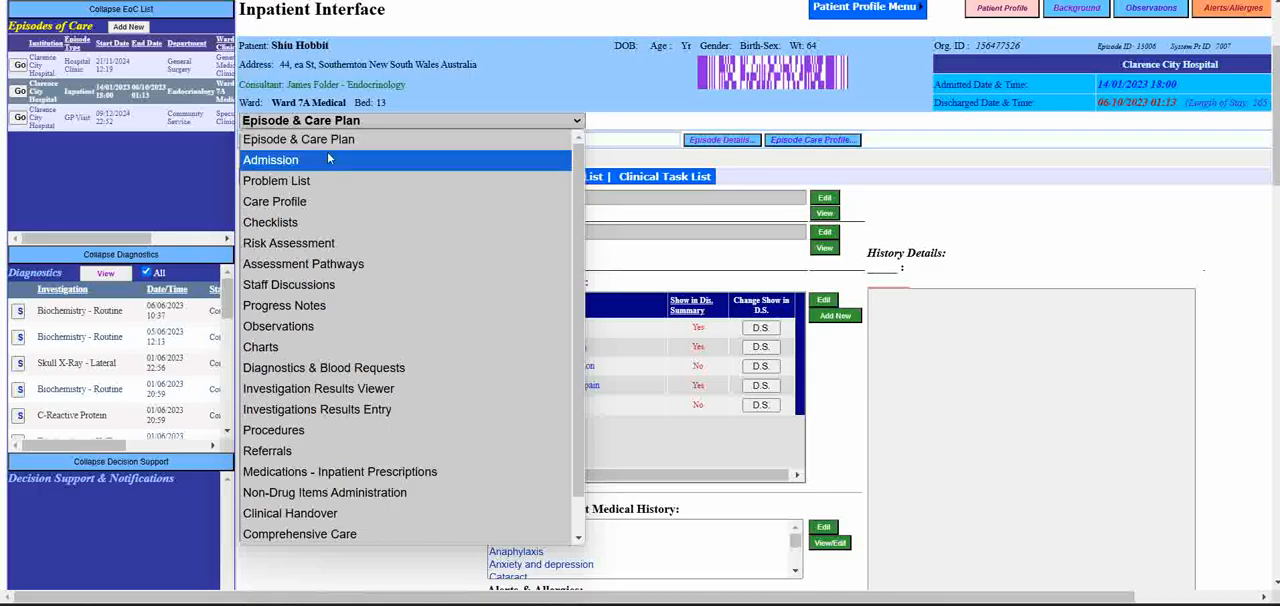
left_click(304, 310)
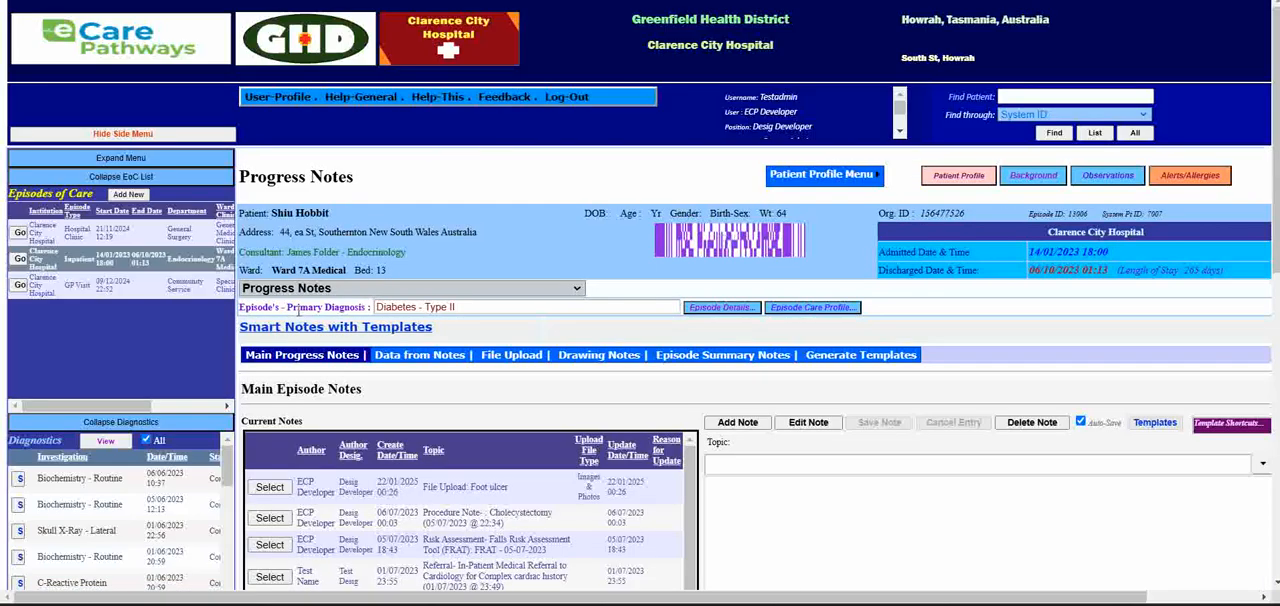
- Look through the entries in the Current Notes list of the main episode notes
left_click(578, 289)
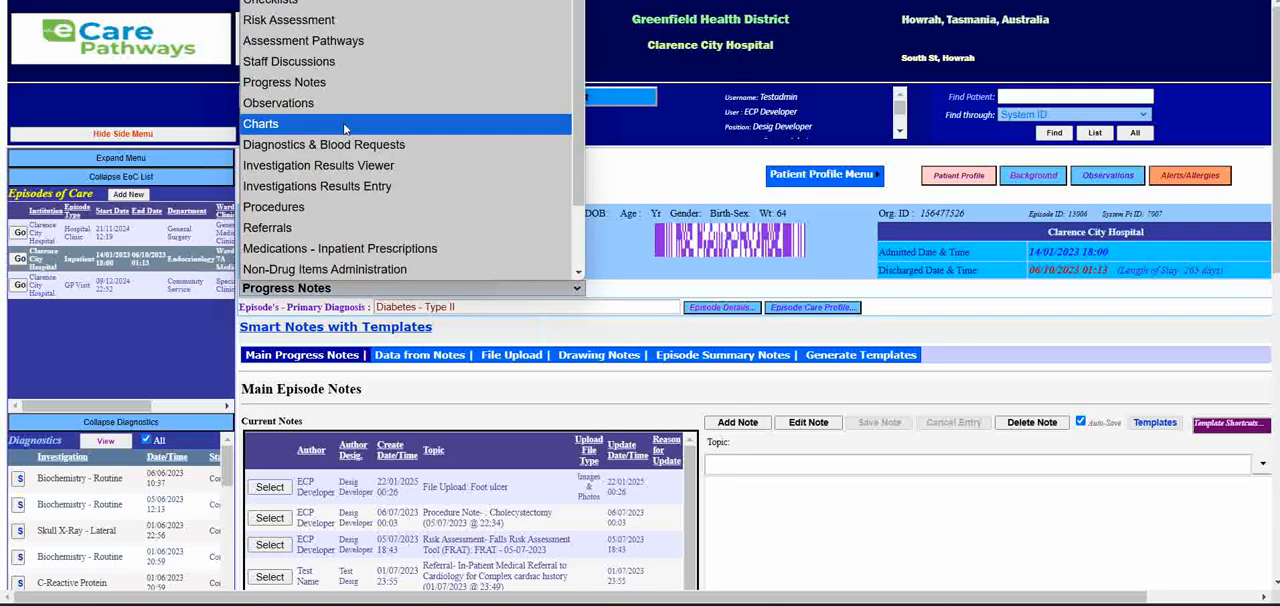
left_click(969, 315)
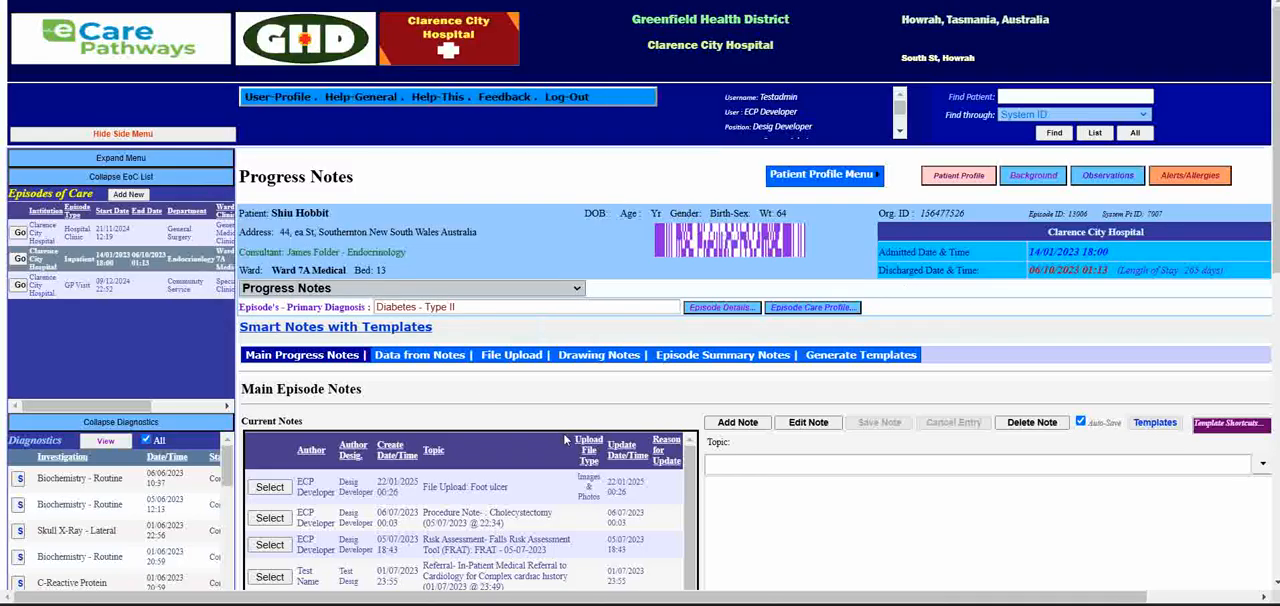
scroll(561, 440, "down", 3)
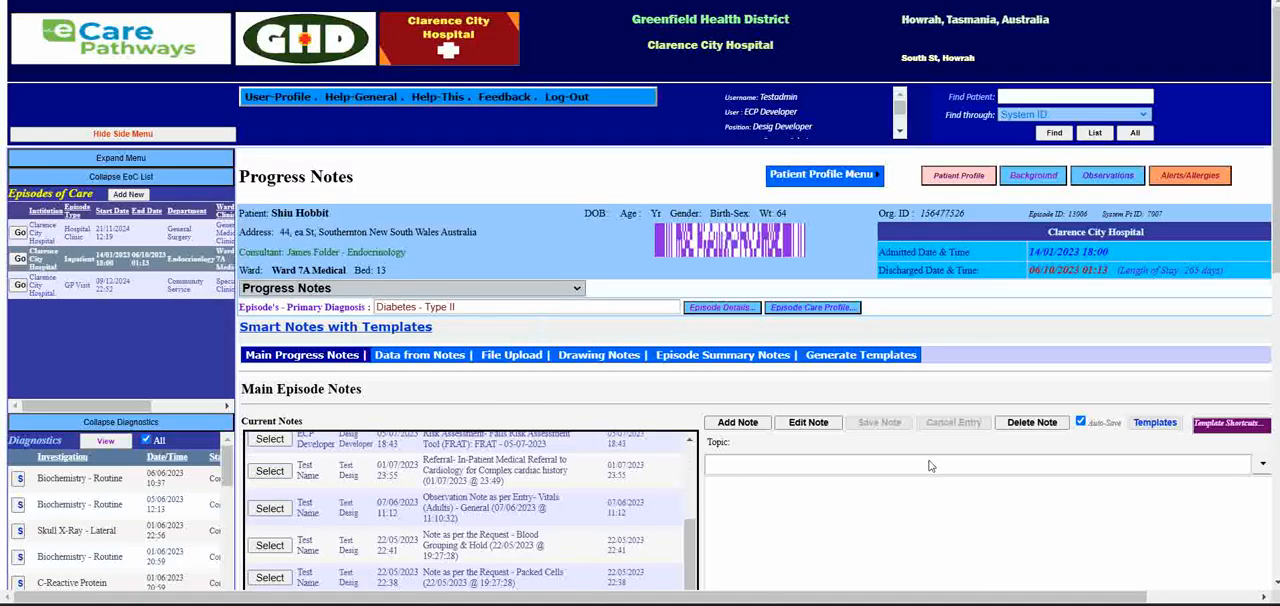
scroll(1043, 437, "down", 3)
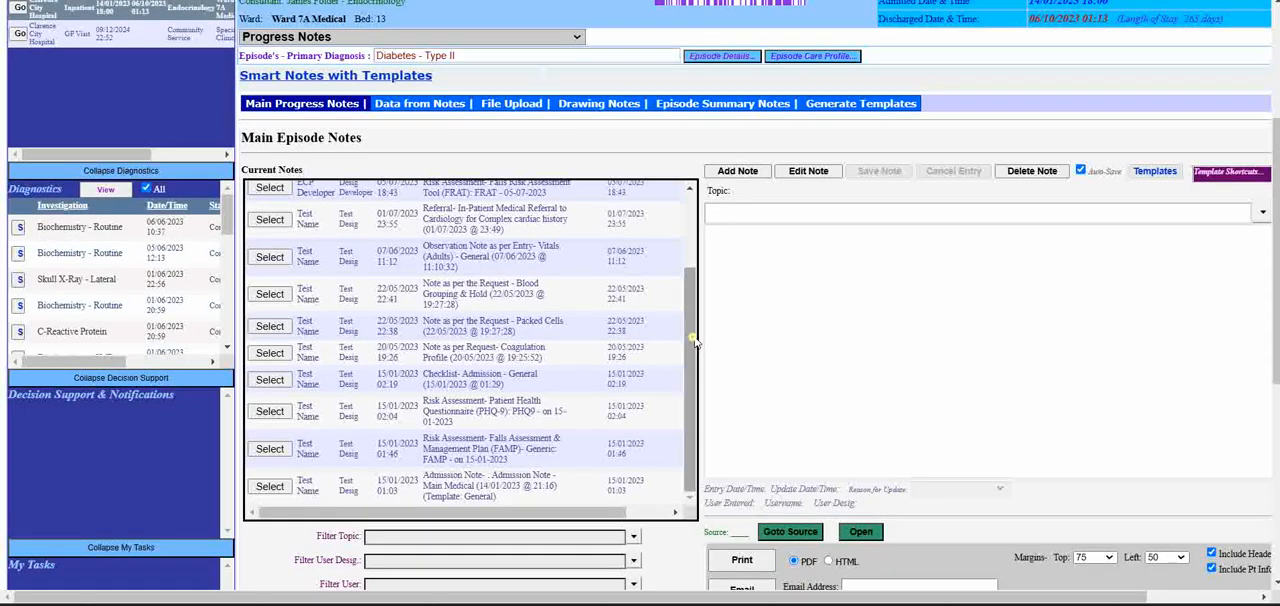
- Sort the current notes by Topic and by Update Date/Time
scroll(686, 334, "up", 3)
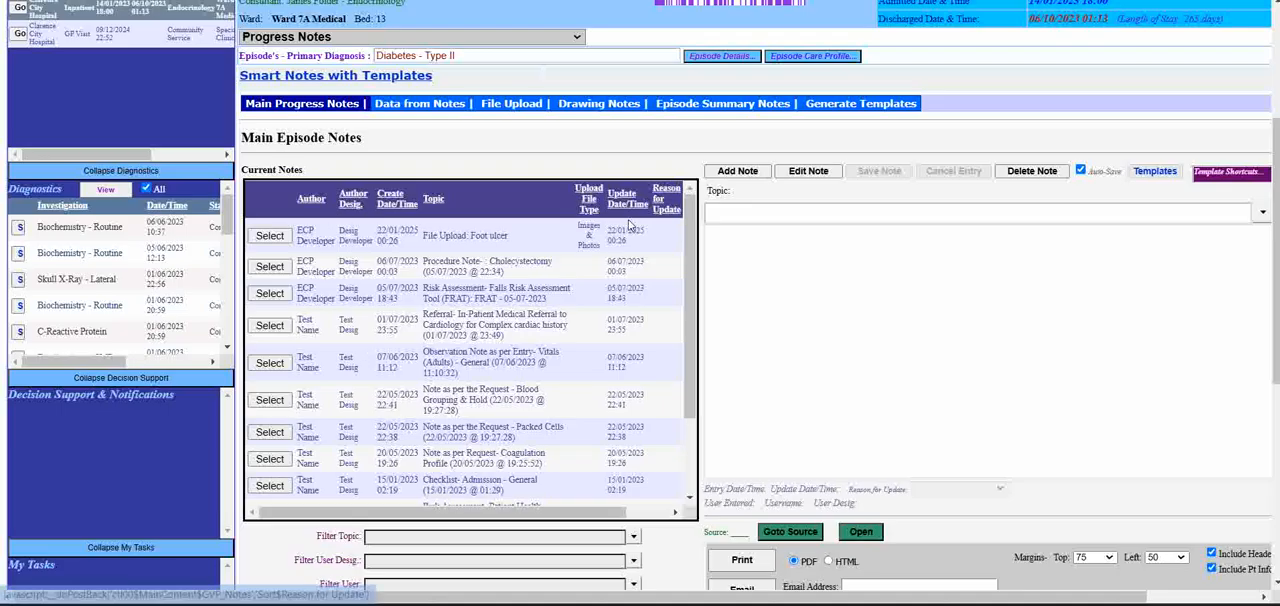
left_click(433, 200)
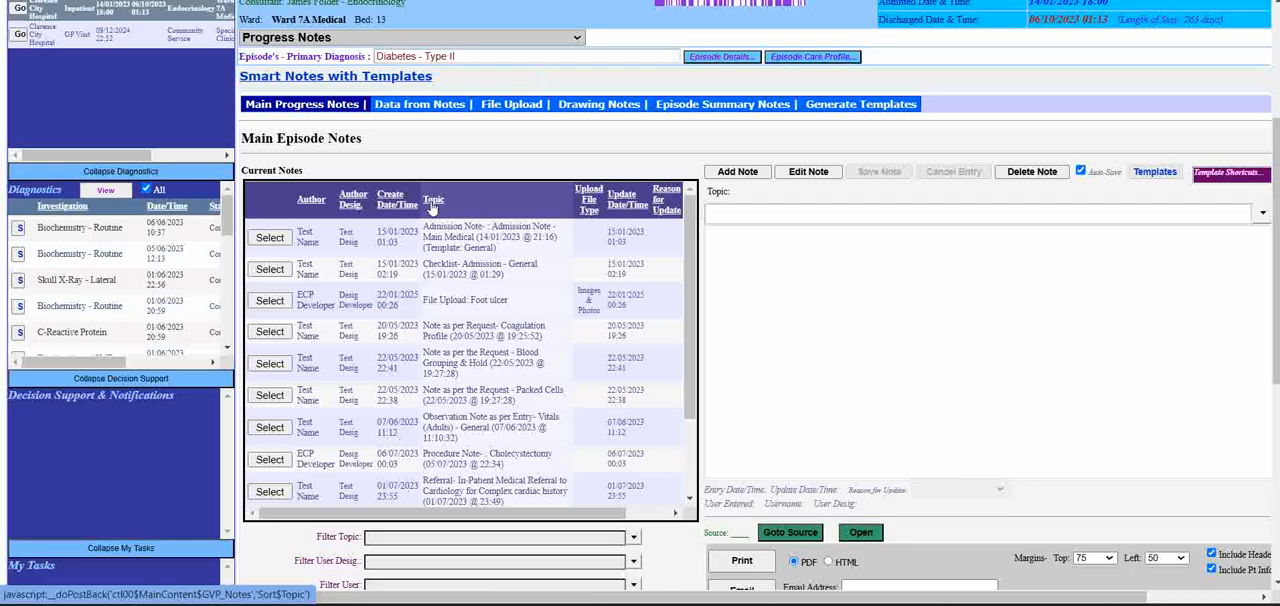
left_click(625, 203)
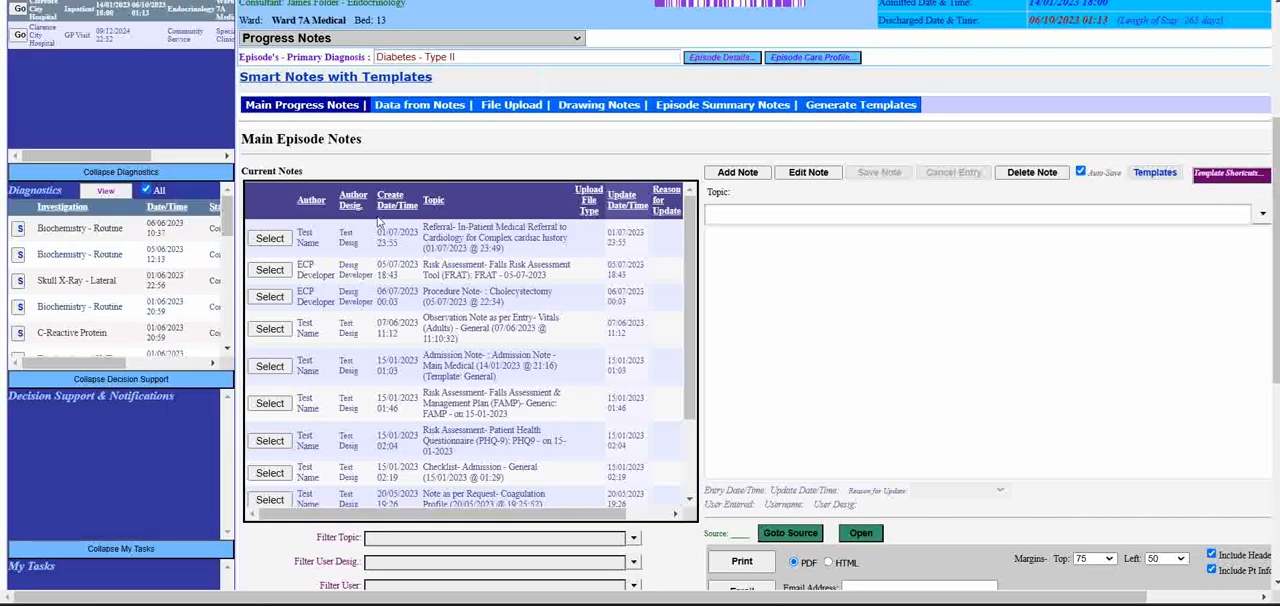
- Sort the current notes by Create Date/Time, reviewing them oldest first and finishing with the newest first
left_click(392, 204)
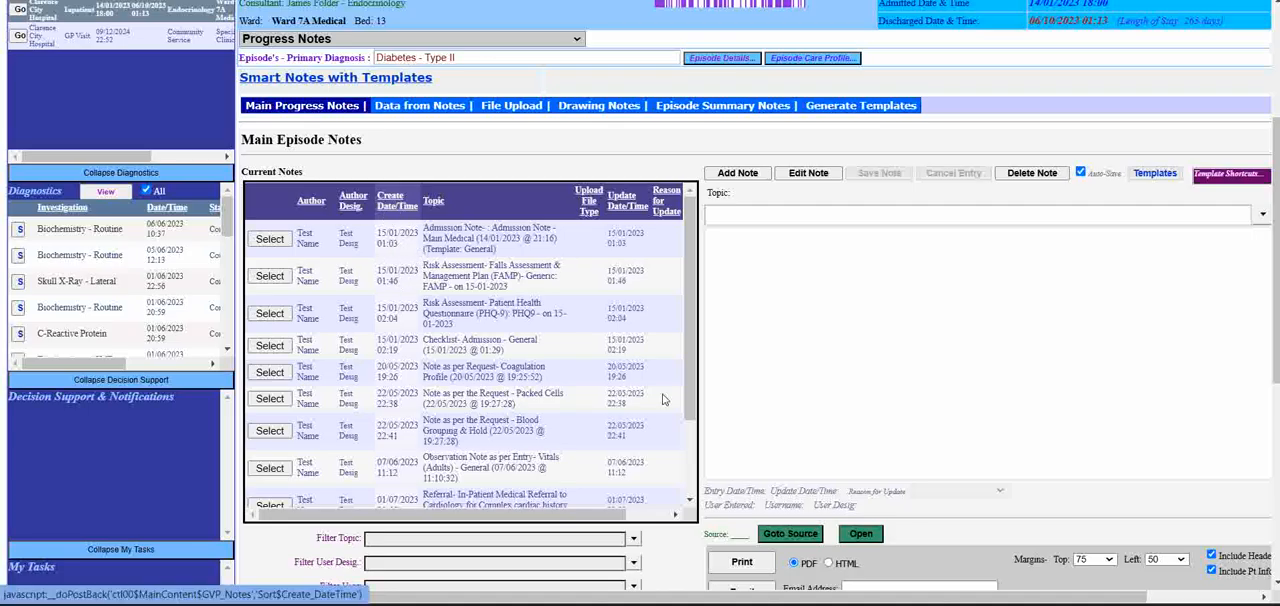
left_click_drag(691, 399, 700, 338)
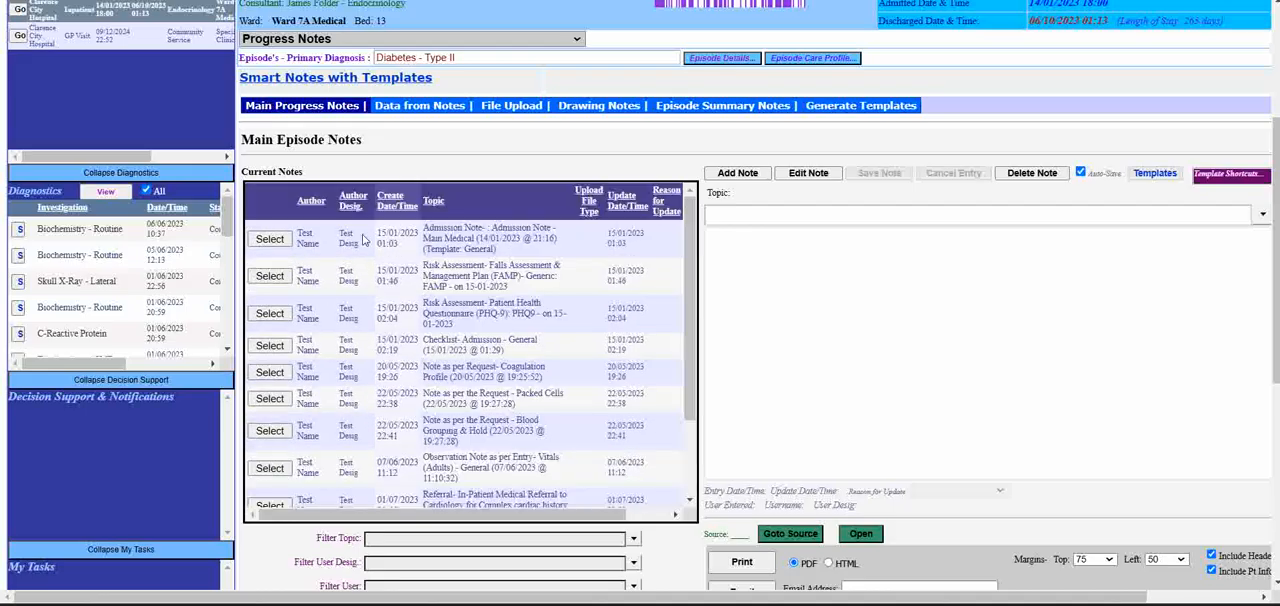
scroll(511, 372, "down", 1)
scroll(511, 372, "down", 1)
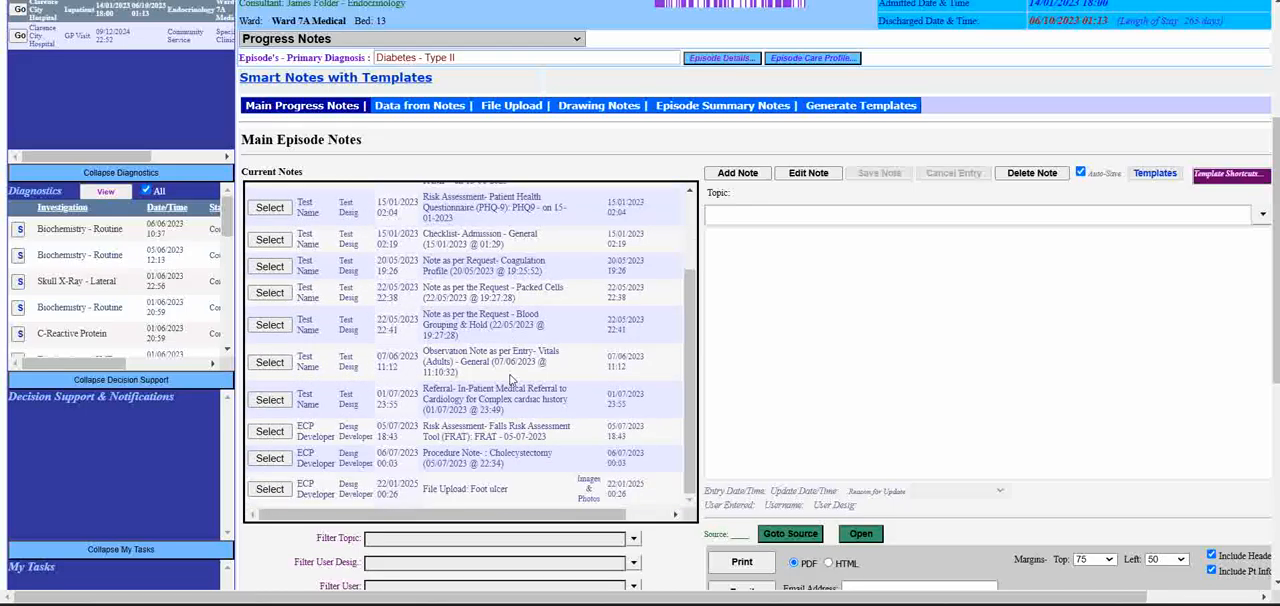
scroll(507, 381, "up", 2)
scroll(507, 381, "down", 2)
scroll(507, 381, "up", 2)
left_click(393, 205)
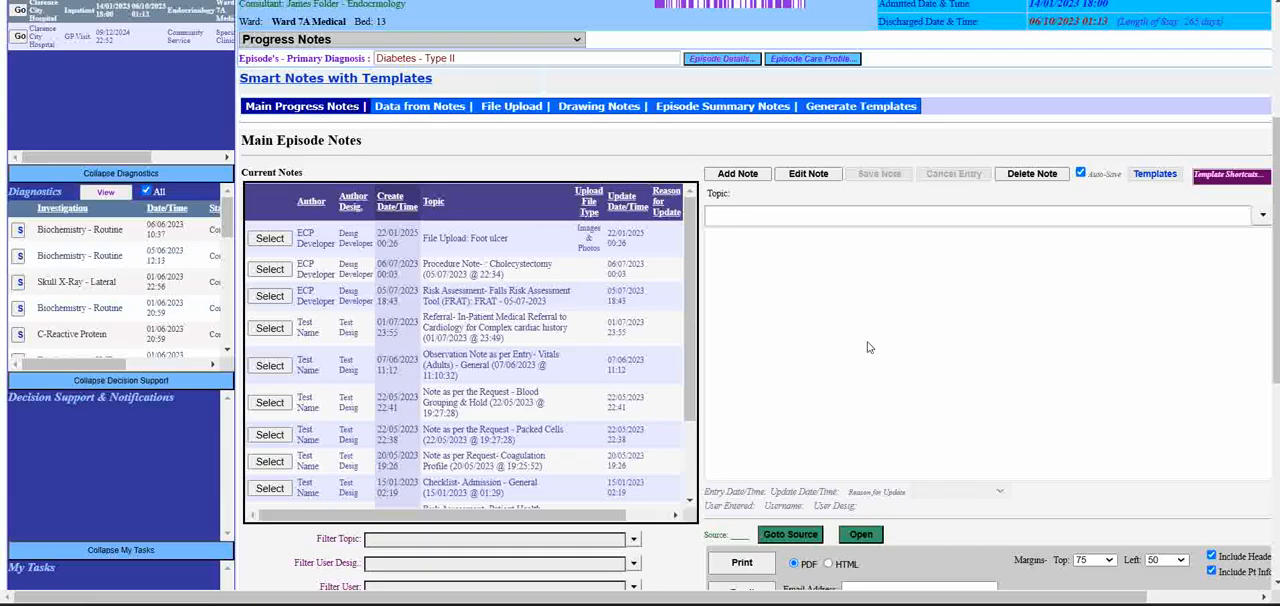
- Add a new progress note with the topic "Ward Round Test 1"
left_click(727, 175)
left_click(741, 218)
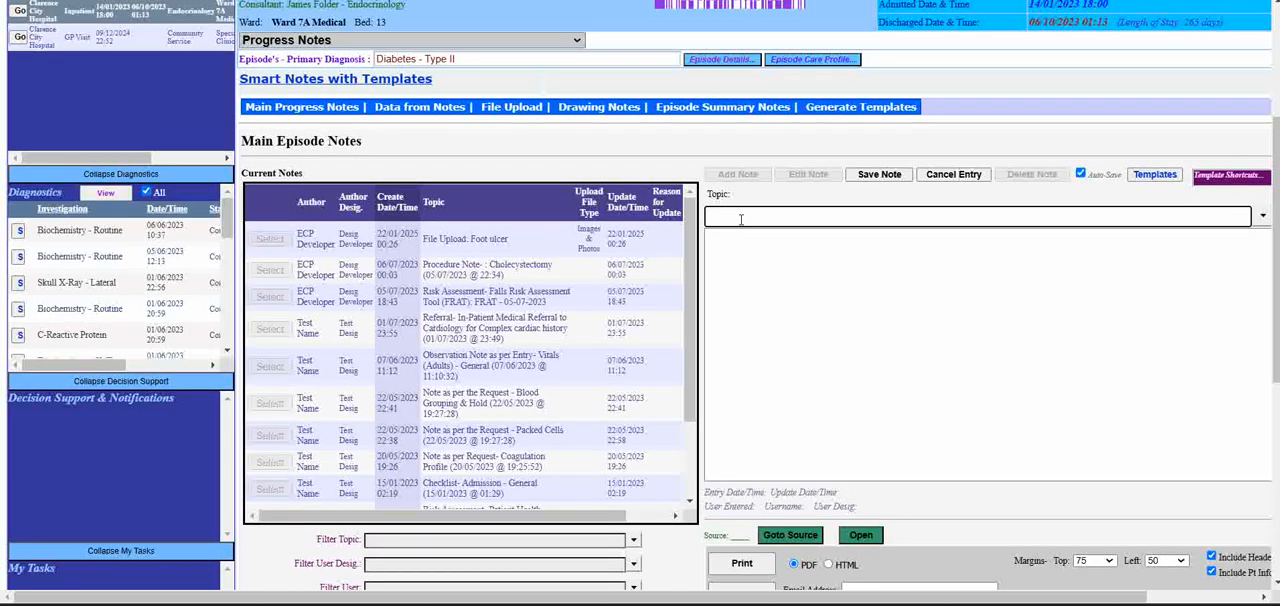
type("Ward Round Test 1")
- Enter "This is a test ward round note." as the note's text and save the note
left_click(775, 248)
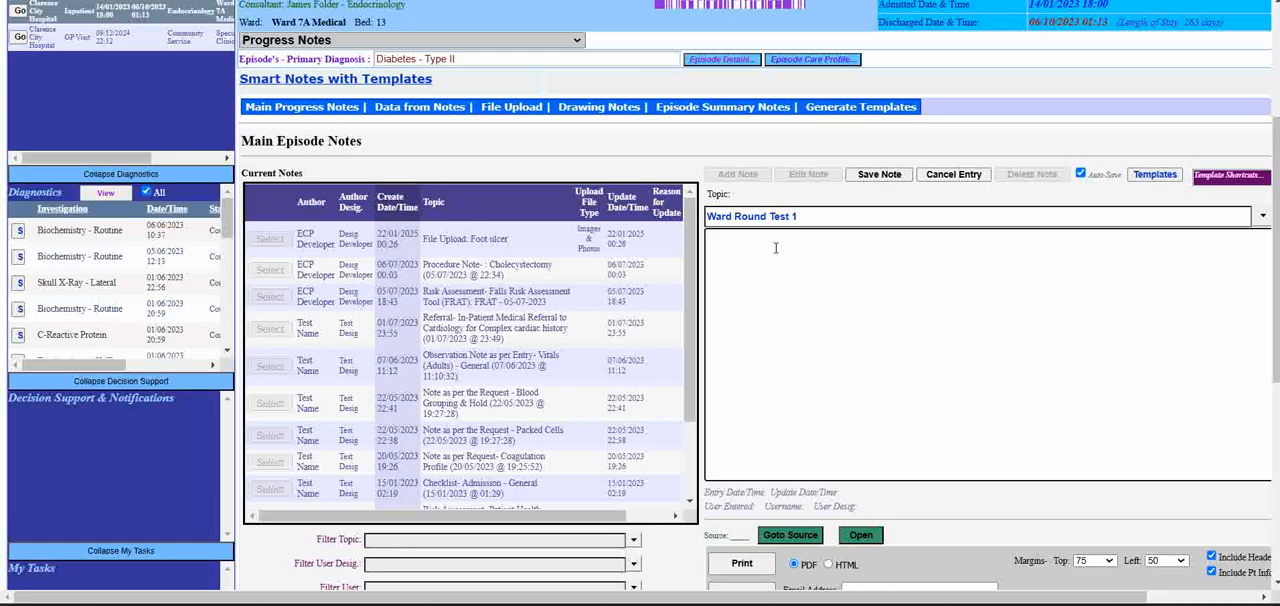
type("This is a te")
type("st ward round note.")
left_click(891, 176)
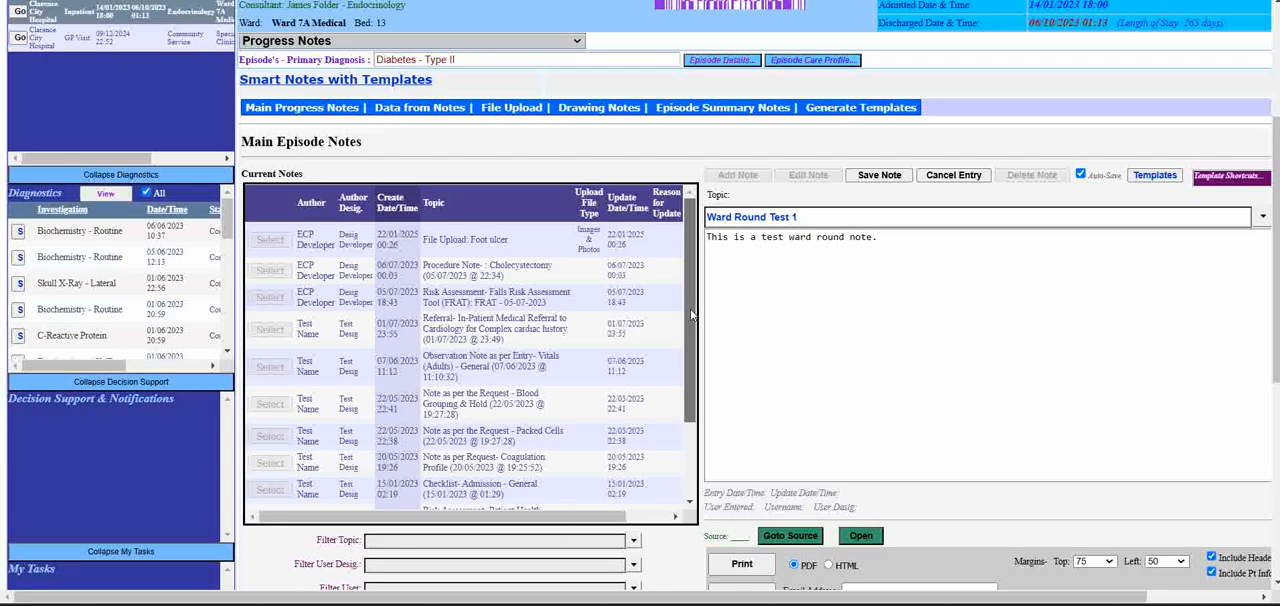
left_click_drag(692, 316, 693, 266)
scroll(709, 458, "down", 3)
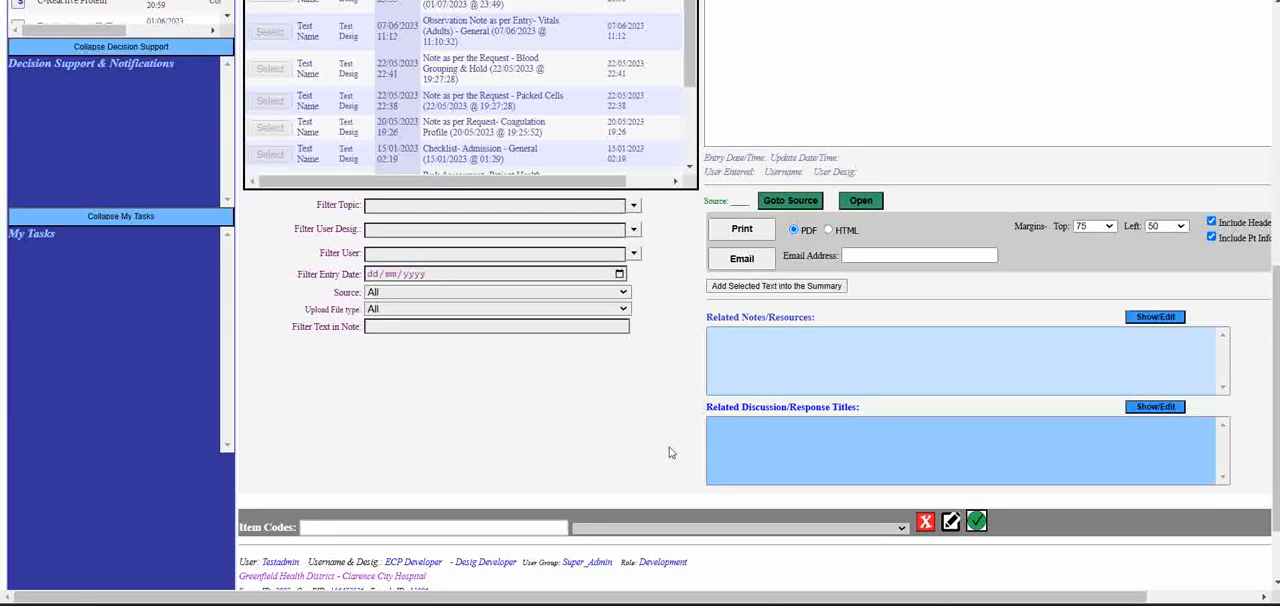
scroll(671, 453, "up", 2)
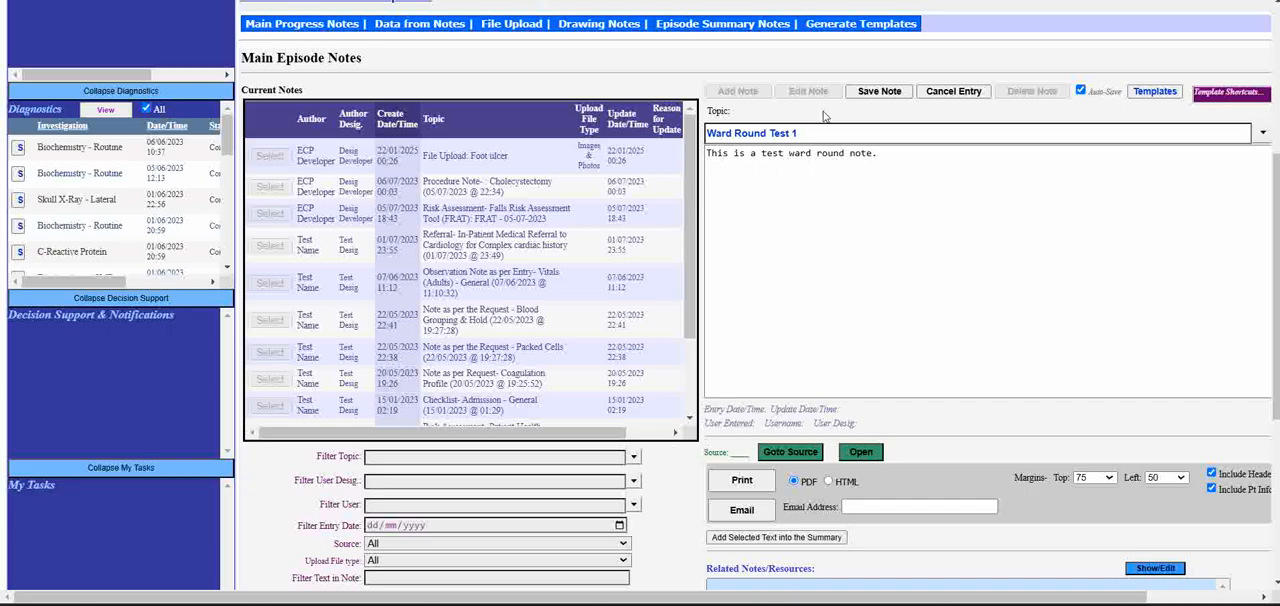
left_click(879, 92)
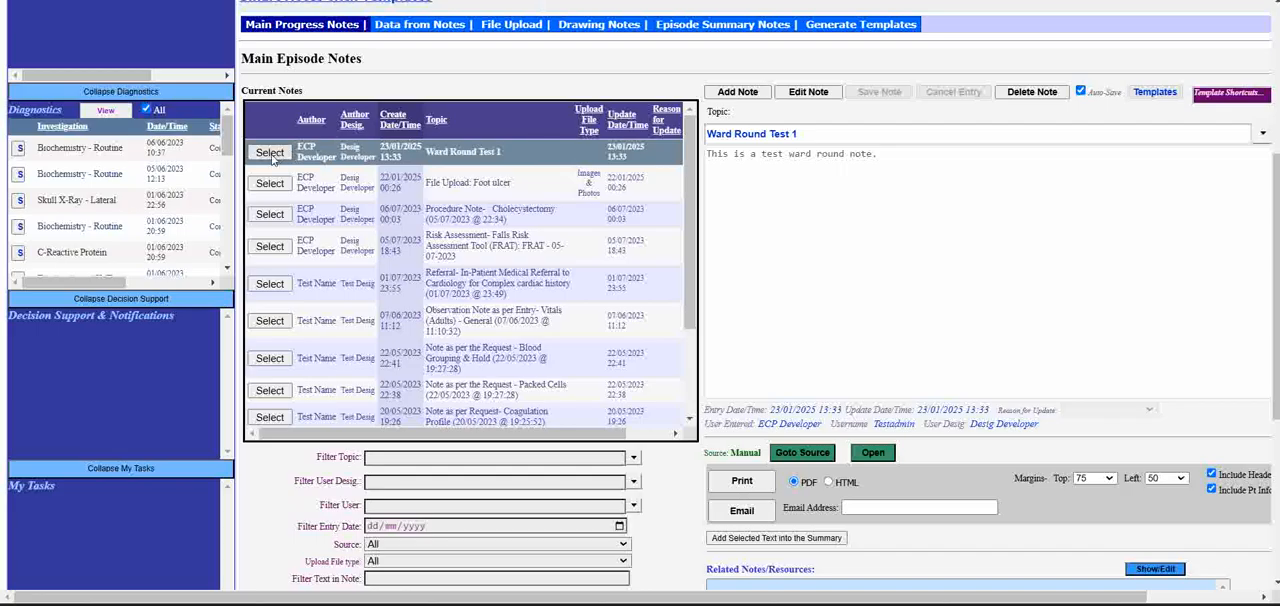
- Edit the Ward Round Test 1 note by adding the line "Edit note." below its text and save the update
scroll(666, 266, "up", 3)
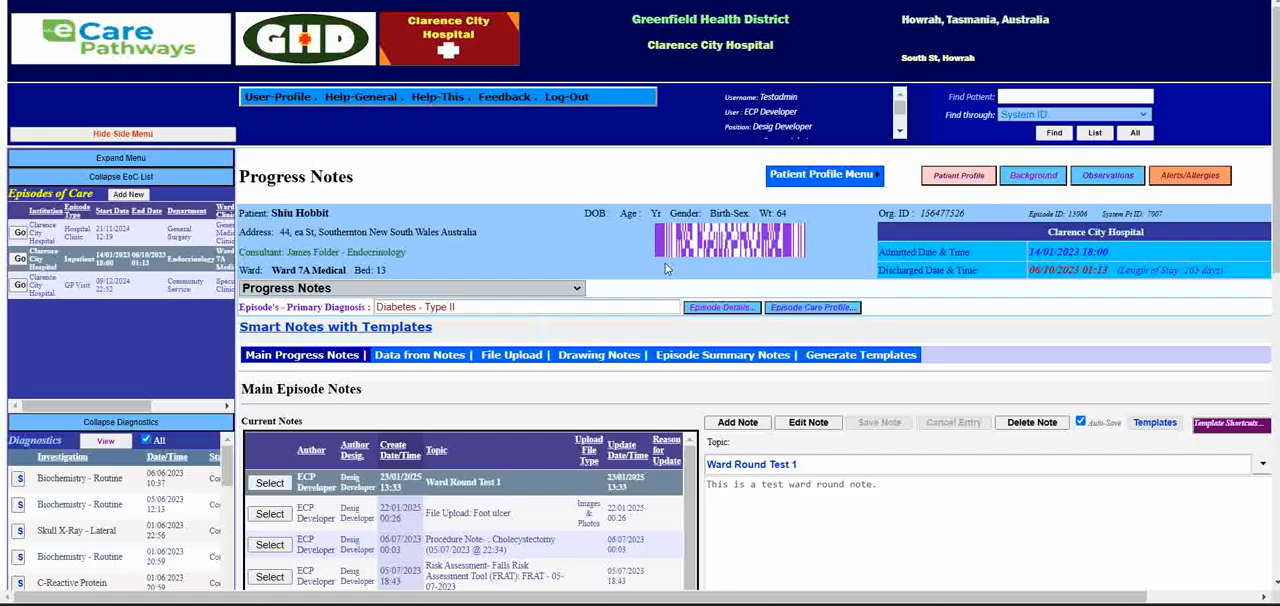
scroll(825, 238, "down", 3)
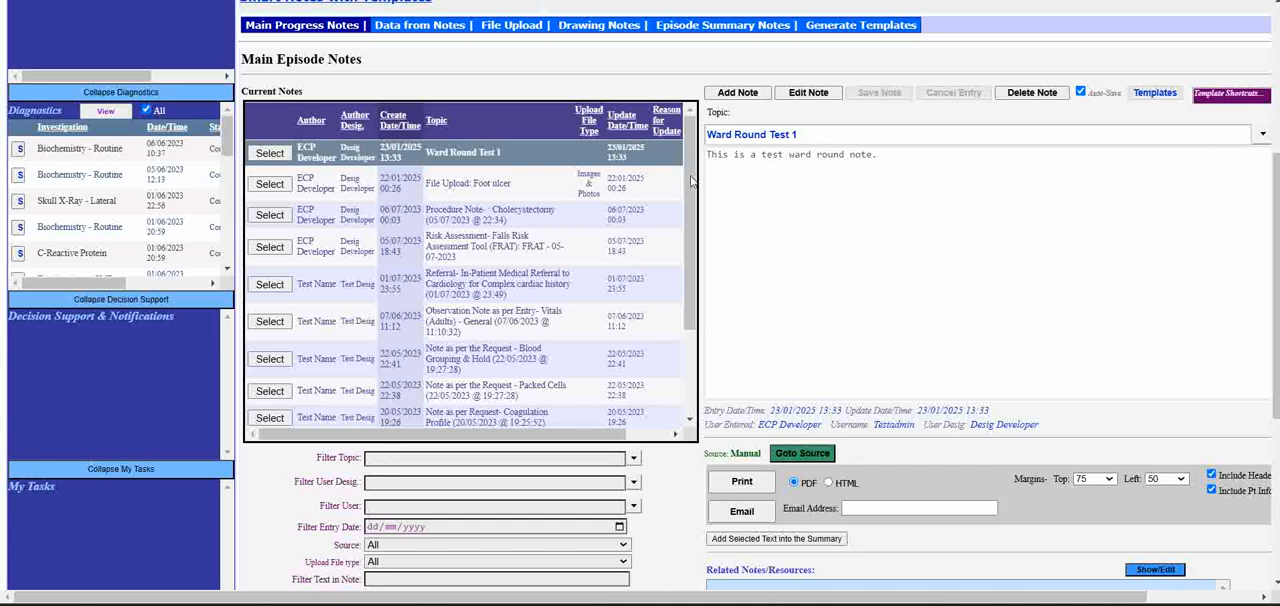
left_click(289, 184)
left_click(805, 97)
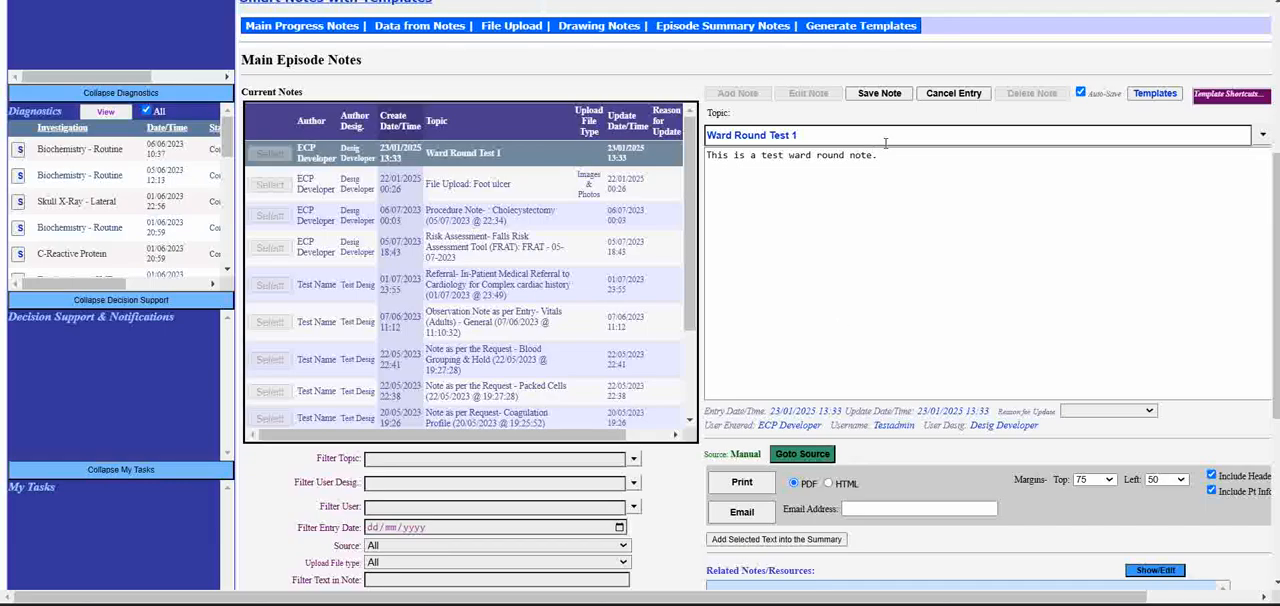
left_click(889, 159)
type("Edit n")
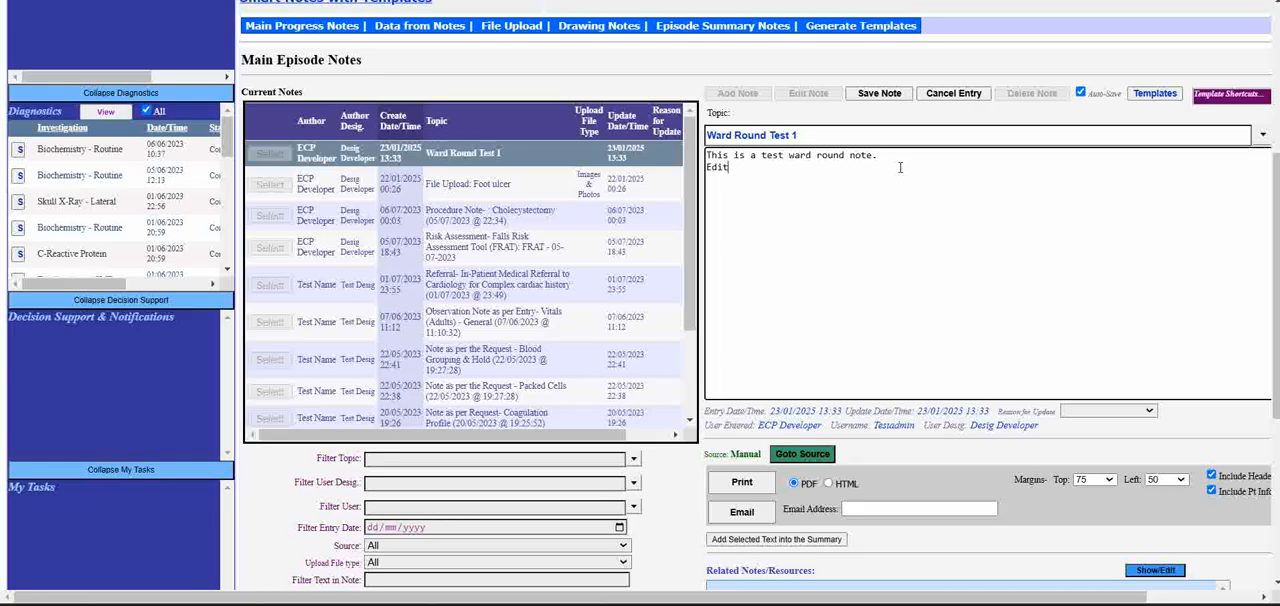
type("ote.")
left_click(880, 96)
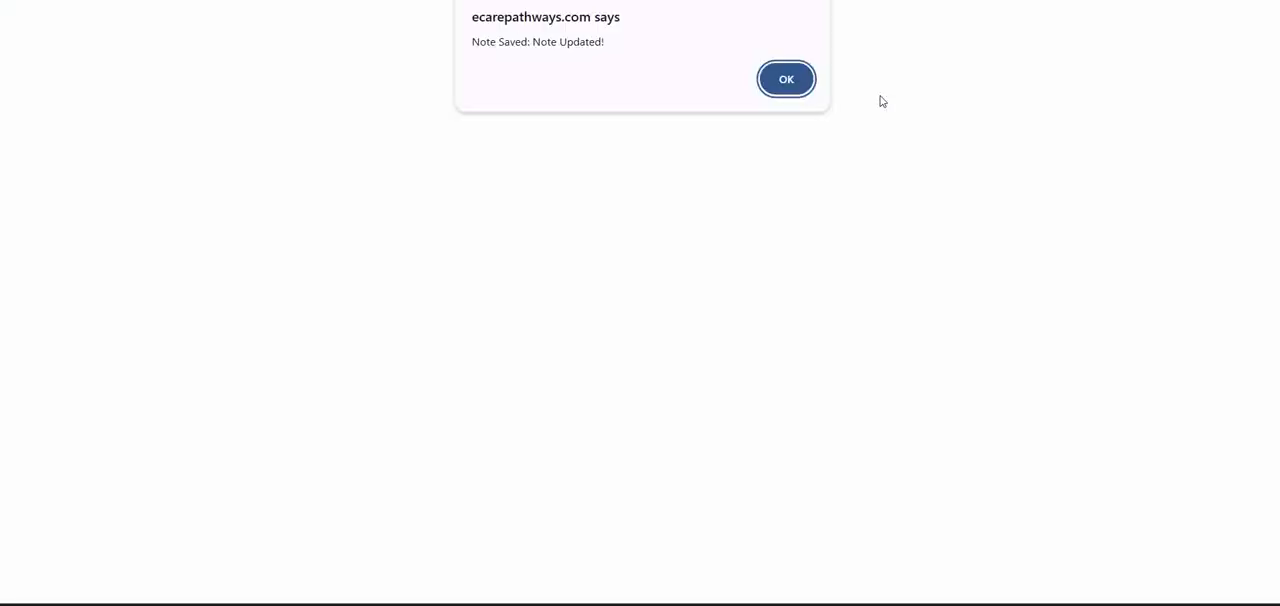
left_click(762, 80)
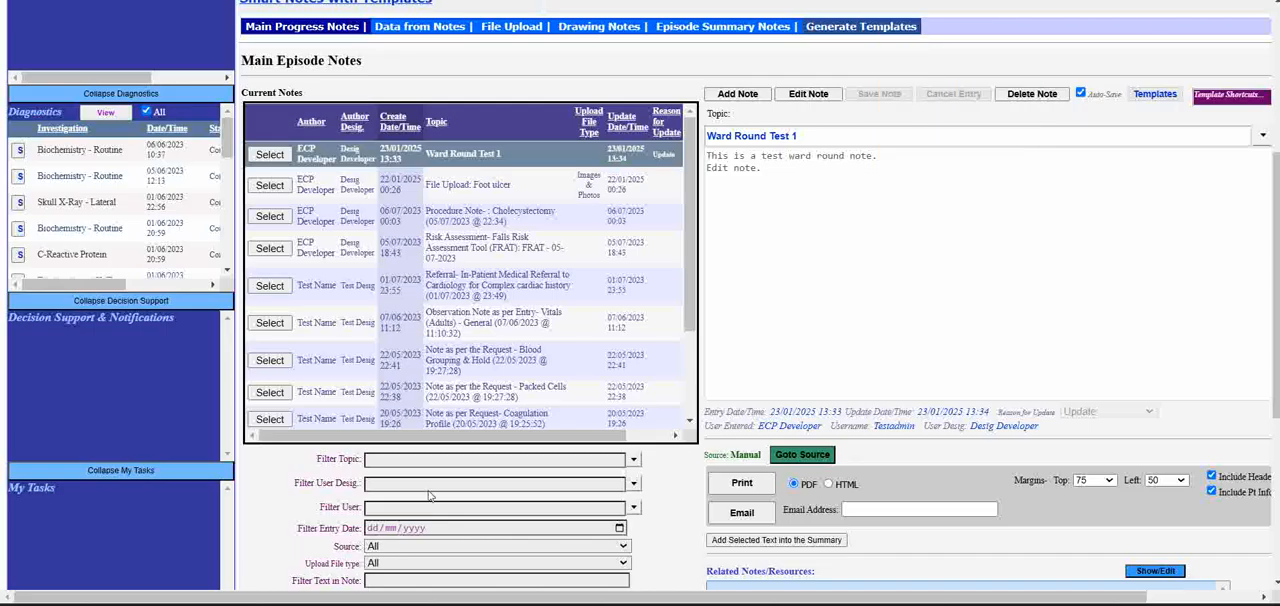
left_click_drag(762, 170, 705, 156)
left_click(760, 175)
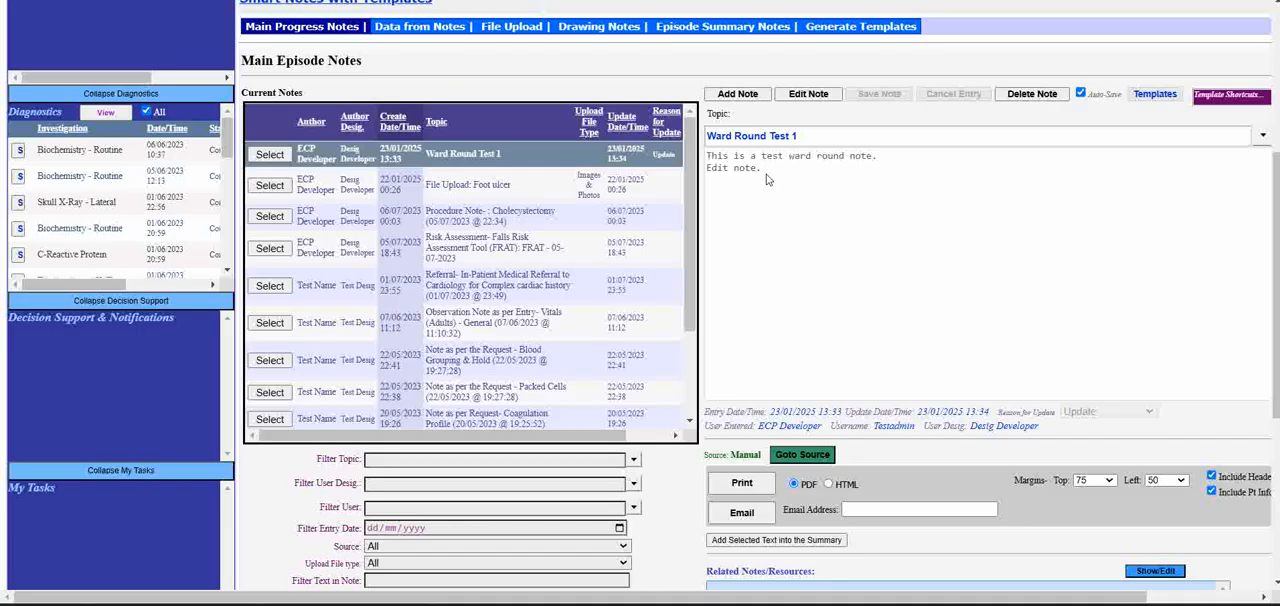
left_click_drag(763, 170, 709, 167)
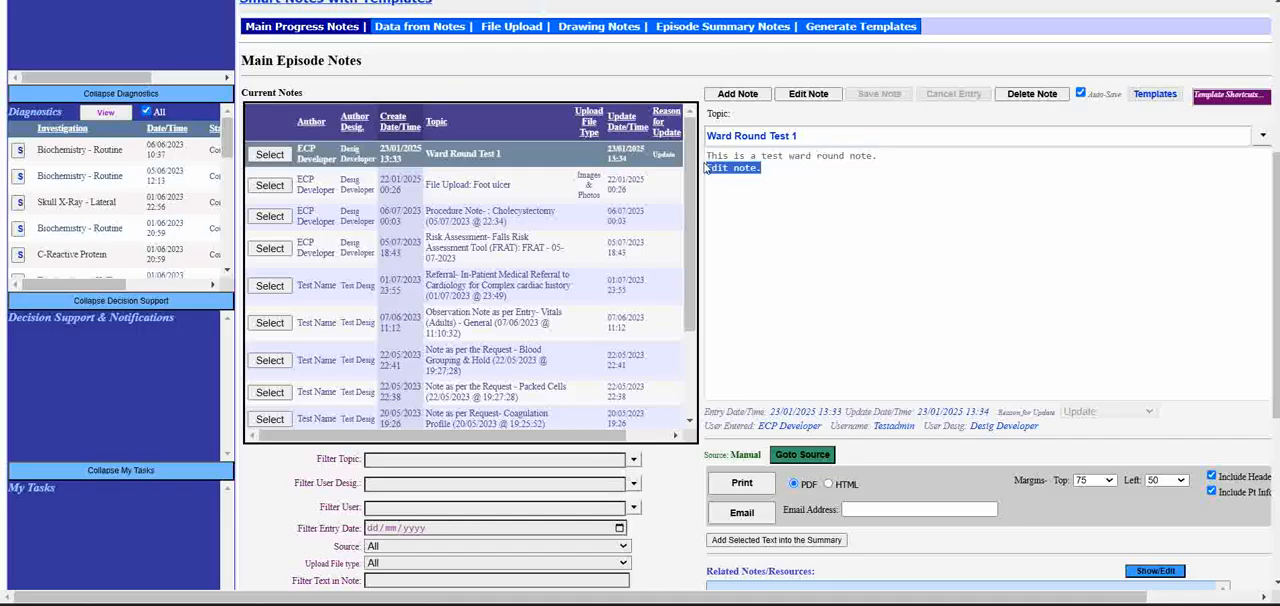
- Open the Ward Round Test 1 note for editing and preview the Cough - General and SOAP note templates
left_click(817, 97)
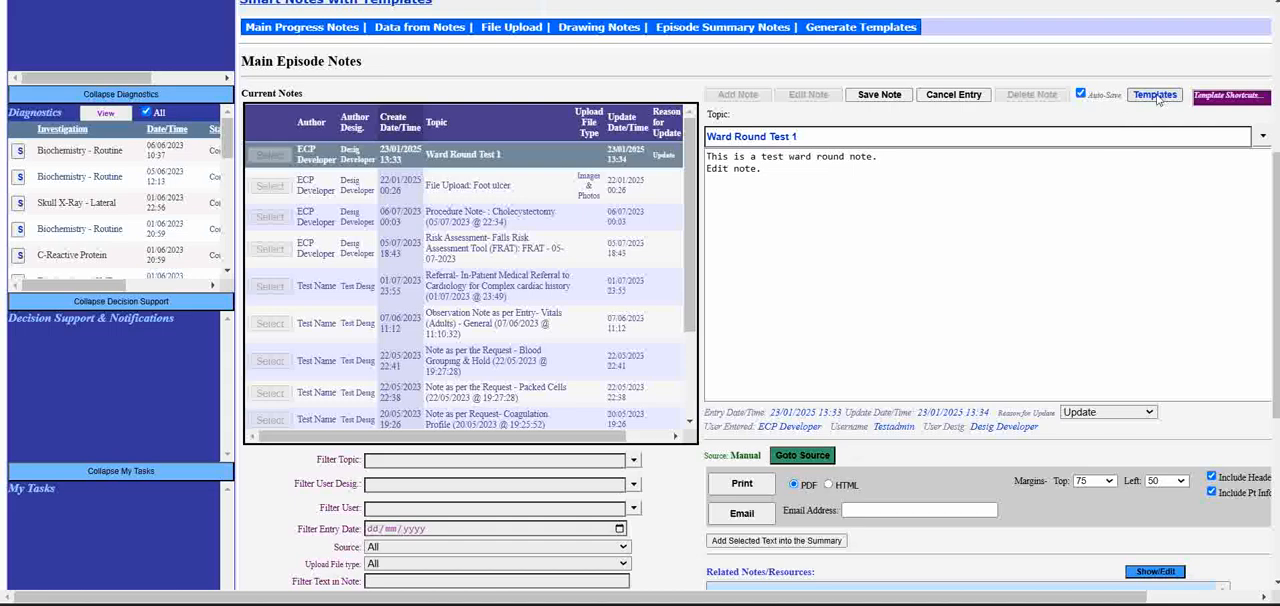
left_click(1155, 95)
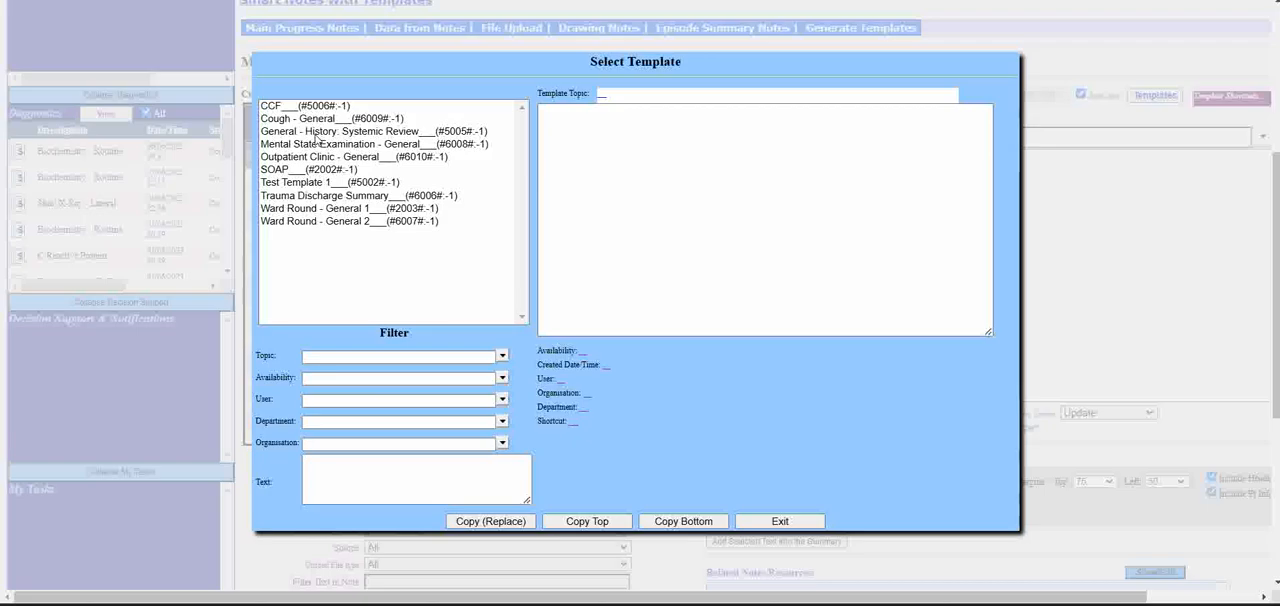
left_click(331, 121)
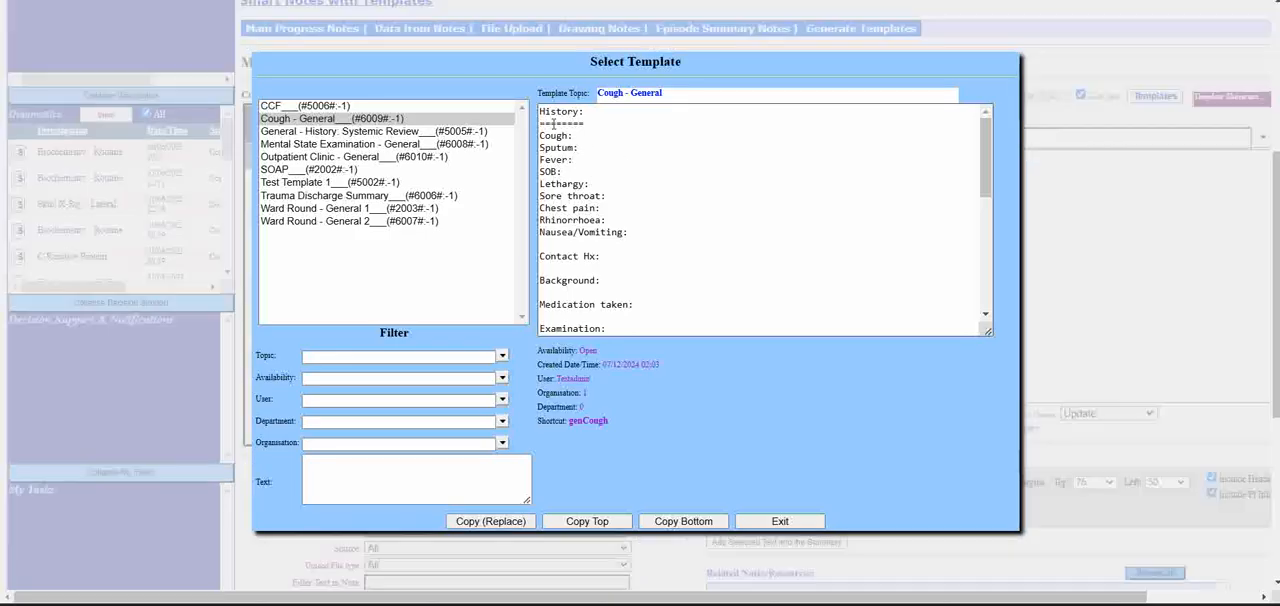
left_click_drag(540, 110, 610, 310)
left_click(300, 171)
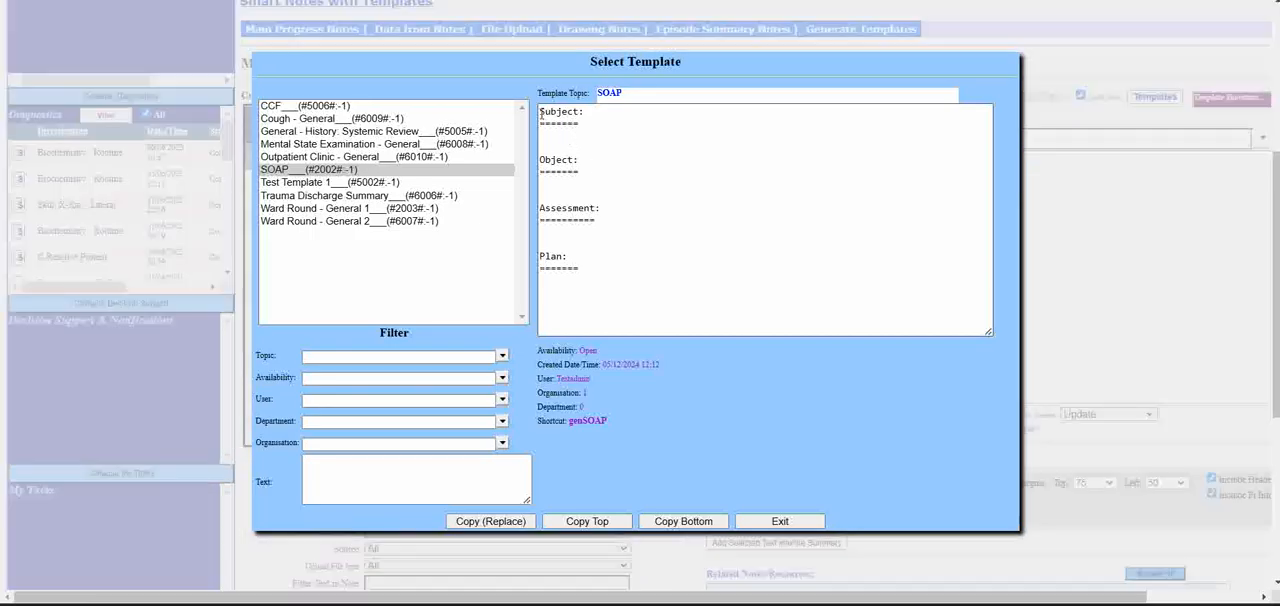
left_click_drag(540, 110, 608, 266)
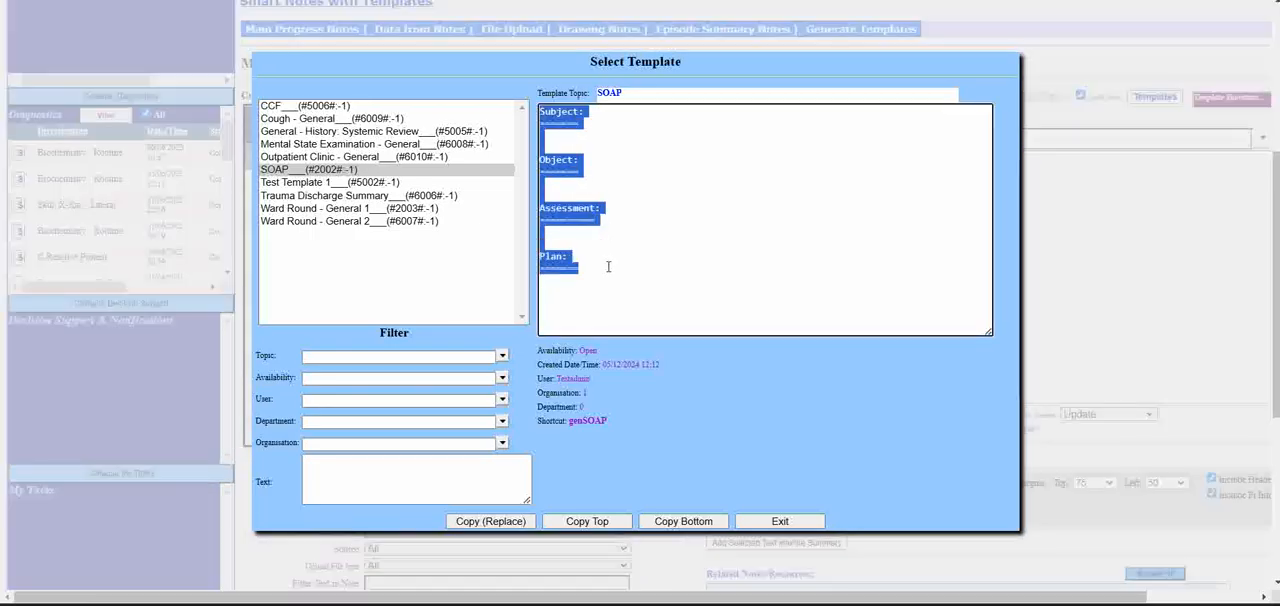
- Replace the note's text with the Ward Round - General 1 template
left_click(300, 209)
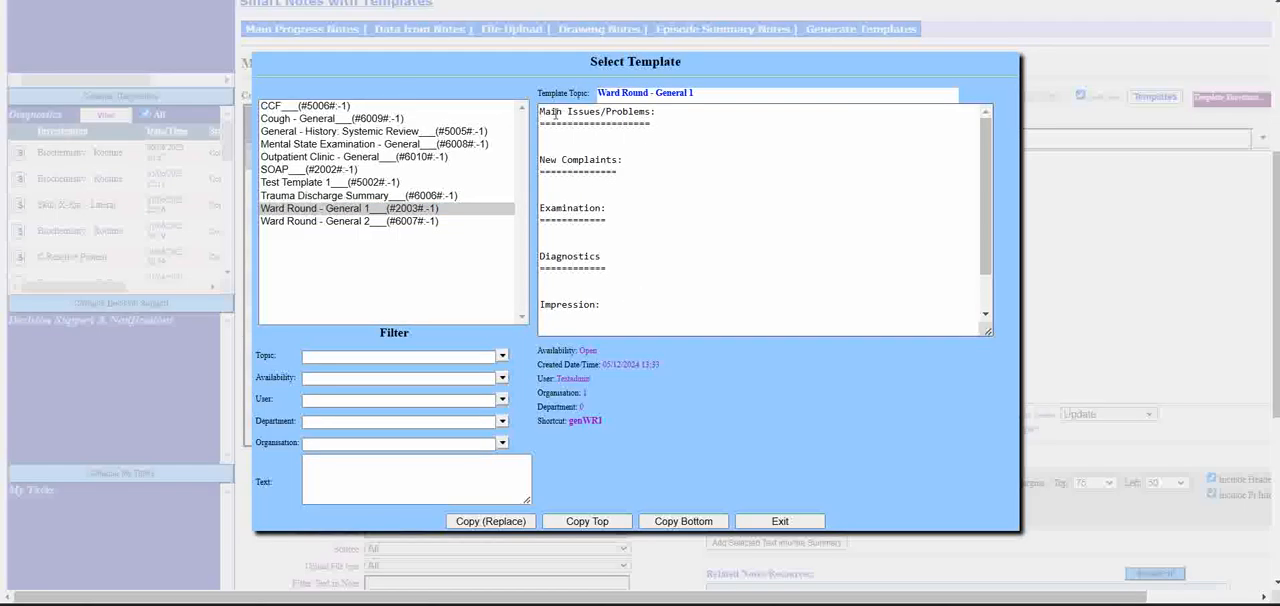
mouse_move(541, 111)
left_mouse_down()
mouse_move(600, 125)
mouse_move(580, 305)
mouse_move(640, 330)
mouse_move(704, 286)
mouse_move(558, 215)
mouse_move(535, 112)
left_mouse_up()
left_click(720, 263)
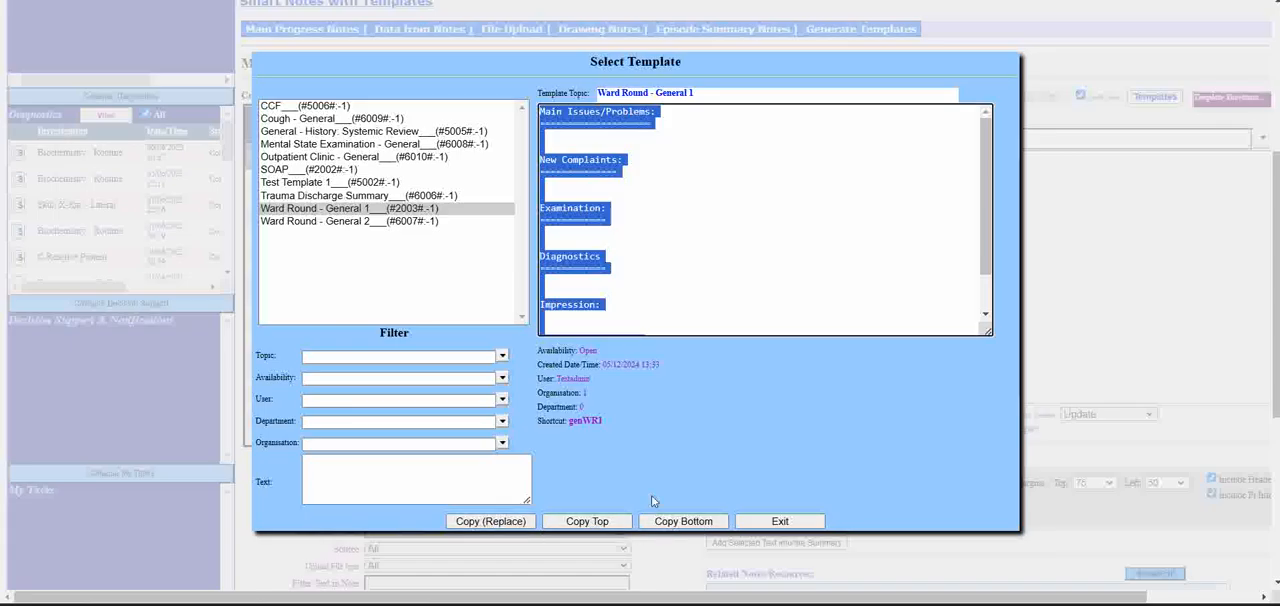
left_click(510, 527)
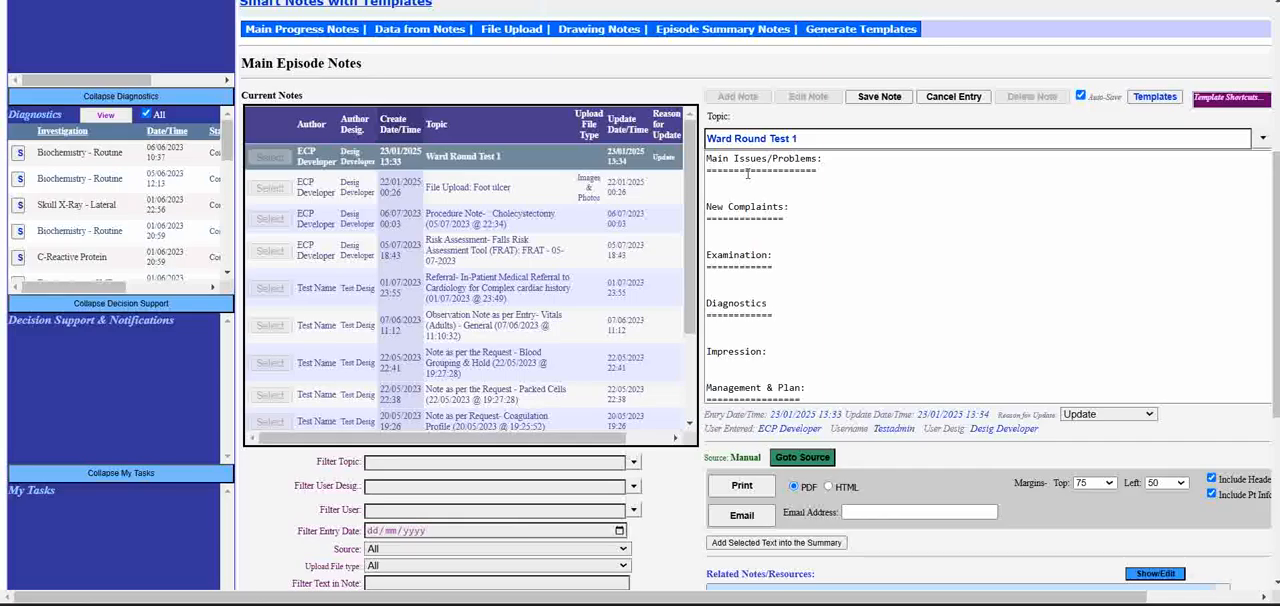
left_click_drag(707, 163, 863, 380)
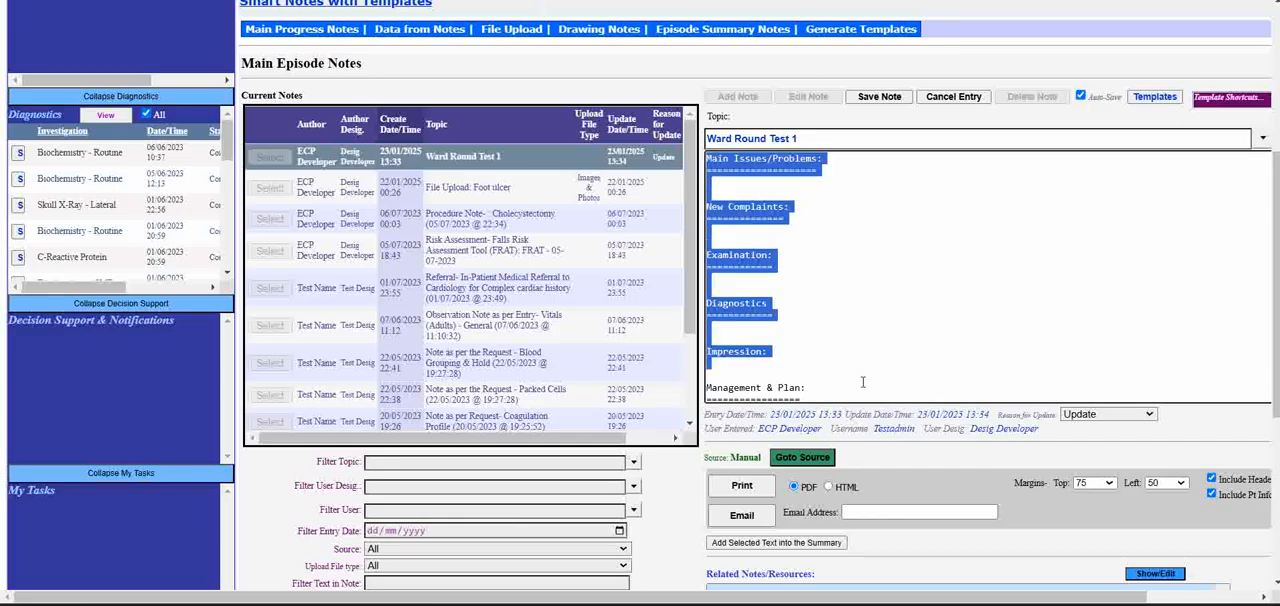
- Enter "Cough" under Main Issues/Problems, "Lethargy" under New Complaints, "NAD" under Examination and "Normal tests" under Diagnostics
left_click(816, 212)
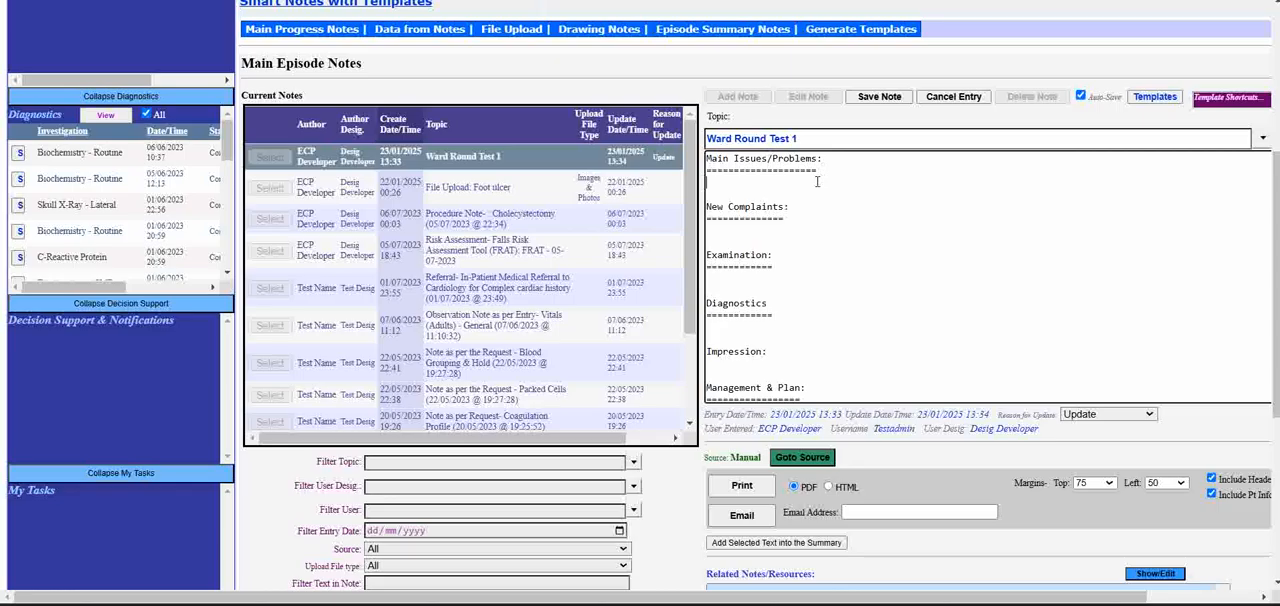
type("Cough")
left_click(816, 211)
type("Lethargy")
left_click(728, 280)
type("NAD")
left_click(732, 327)
type("Normal tests")
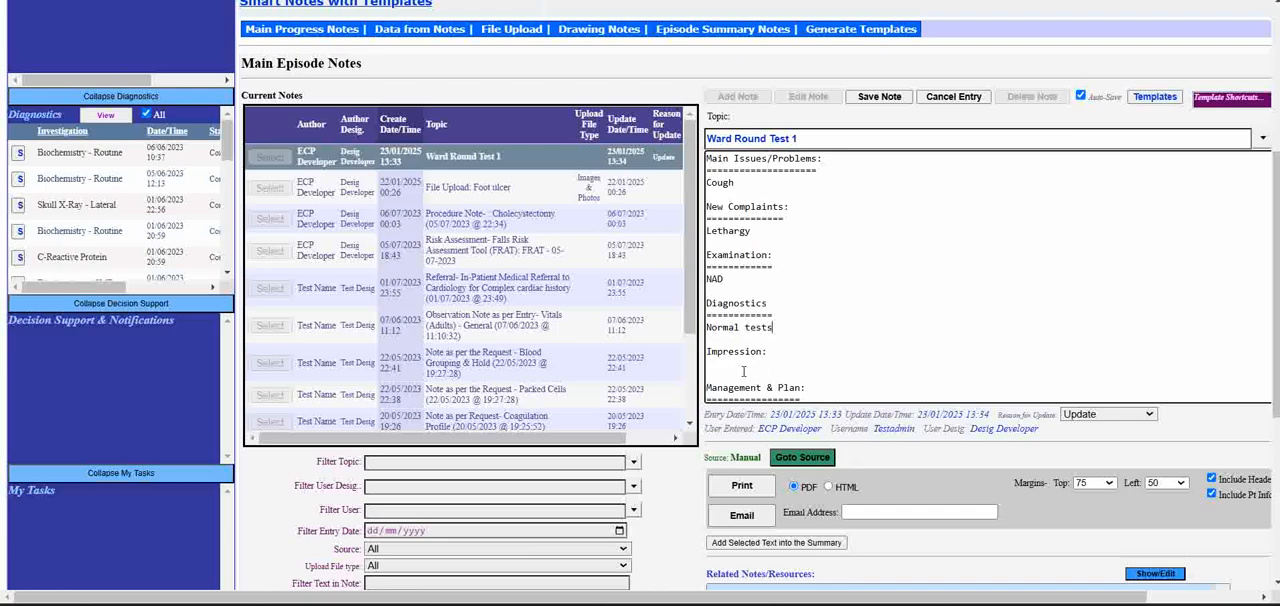
type("  Impression: Impro")
type("ving ")
type("Pneu")
type("monia")
- Enter "Improving Pneumonia" under Impression and "Cont same Mx" under Management & Plan
scroll(777, 322, "down", 1)
left_click(802, 381)
type("Cont same Mx")
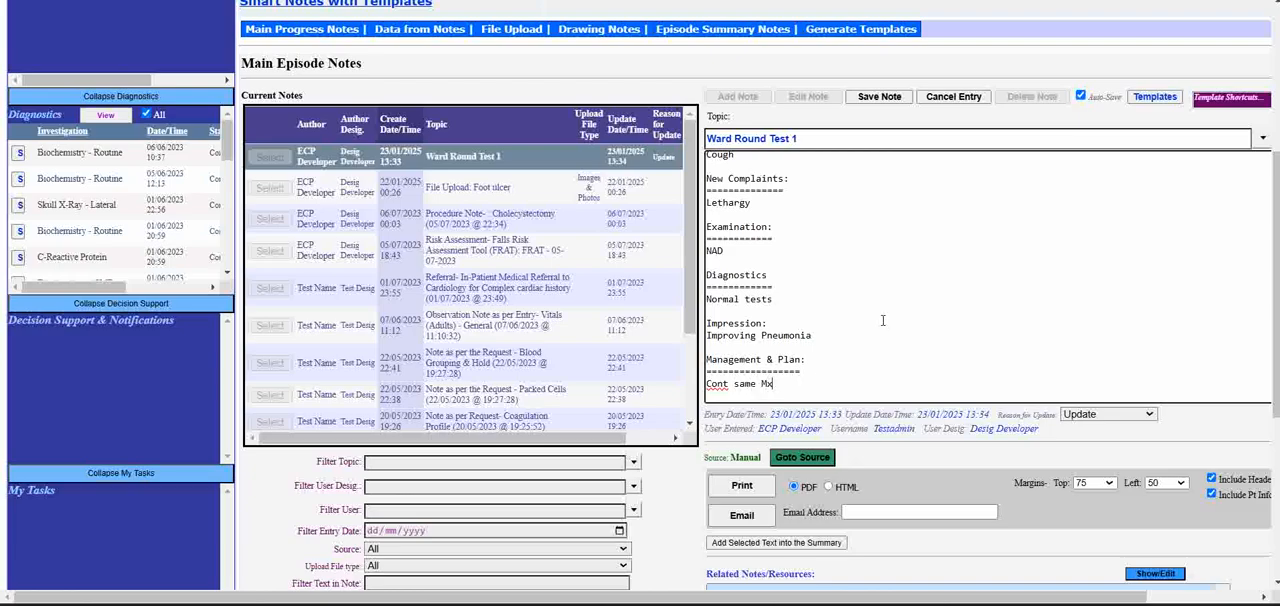
- Save the updated Ward Round Test 1 note and review its saved text
left_click(877, 96)
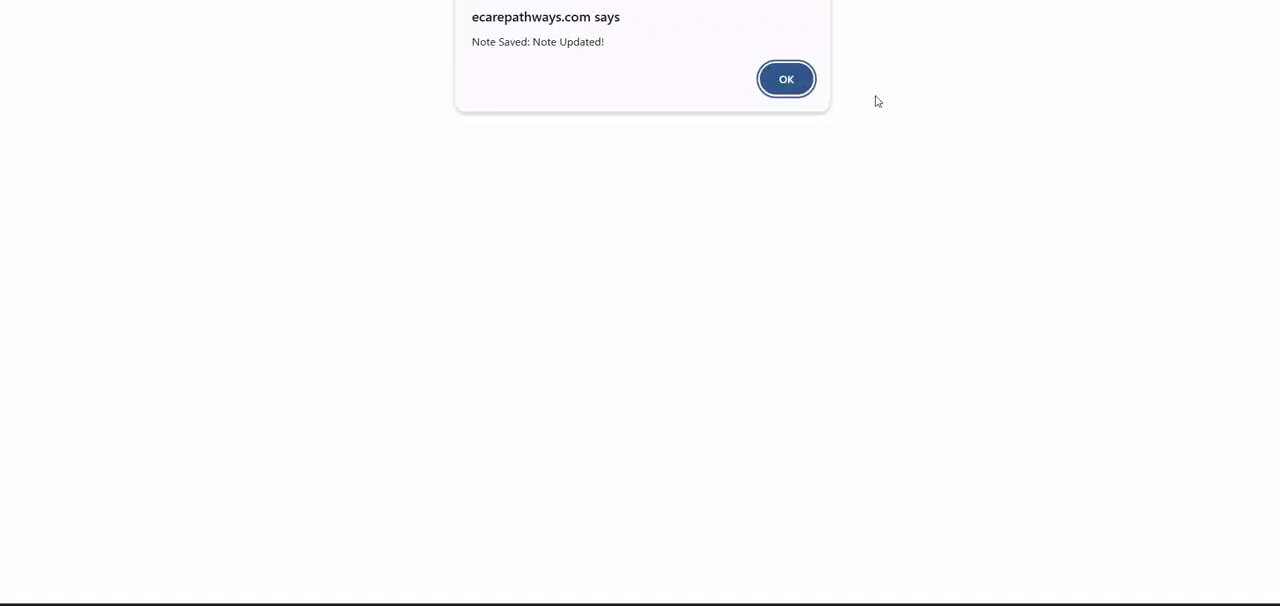
left_click(786, 74)
scroll(830, 290, "down", 5)
scroll(795, 166, "up", 3)
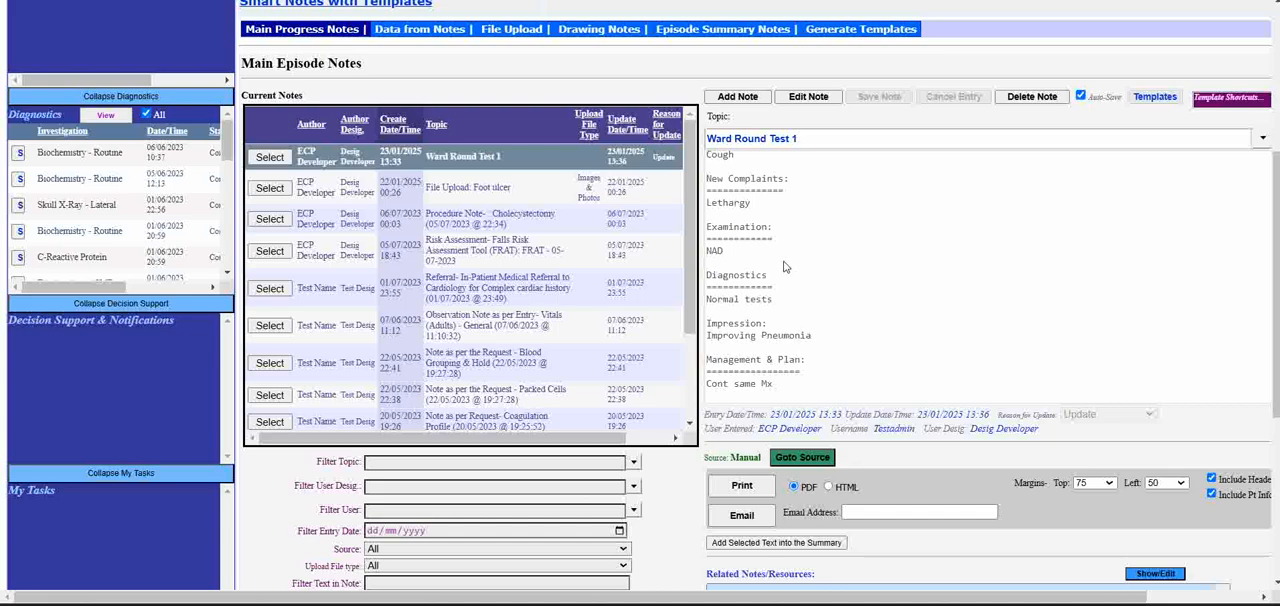
scroll(845, 288, "up", 1)
scroll(857, 296, "up", 1)
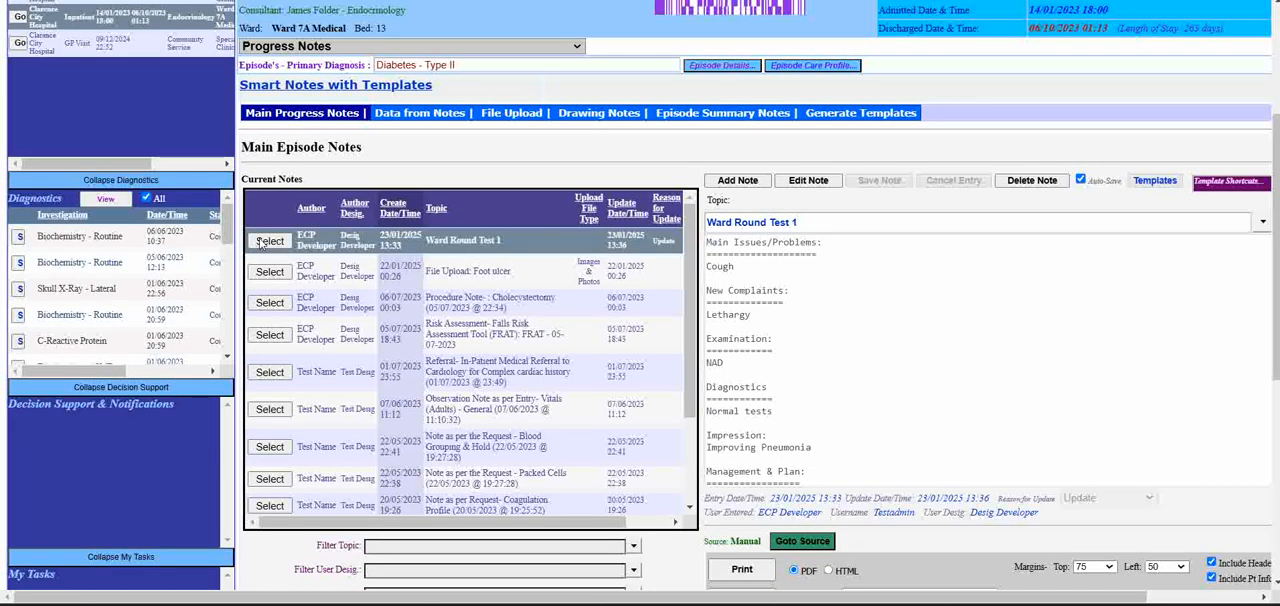
- Reopen the Ward Round Test 1 note for editing and clear all of its text
left_click(817, 183)
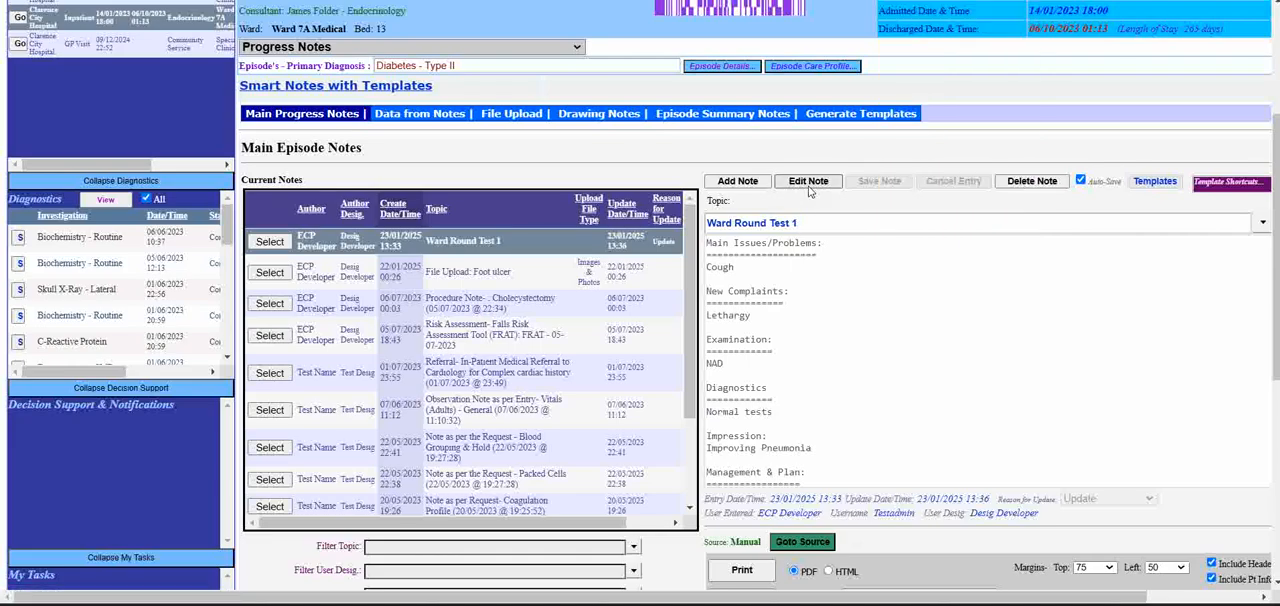
left_click(810, 188)
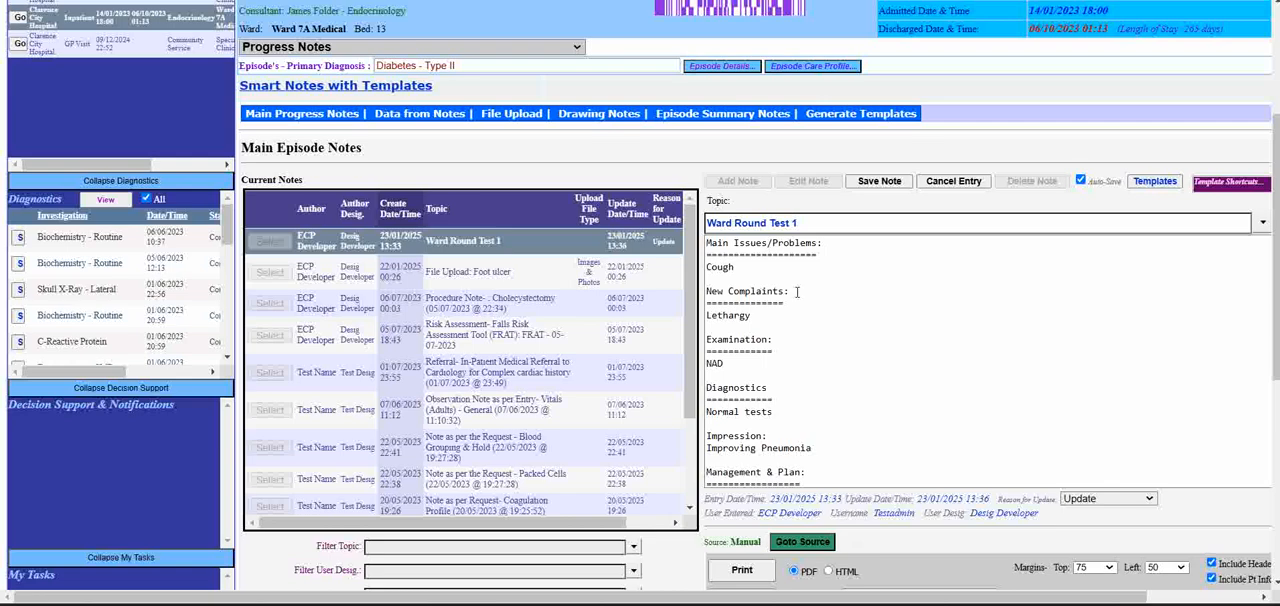
left_click(812, 270)
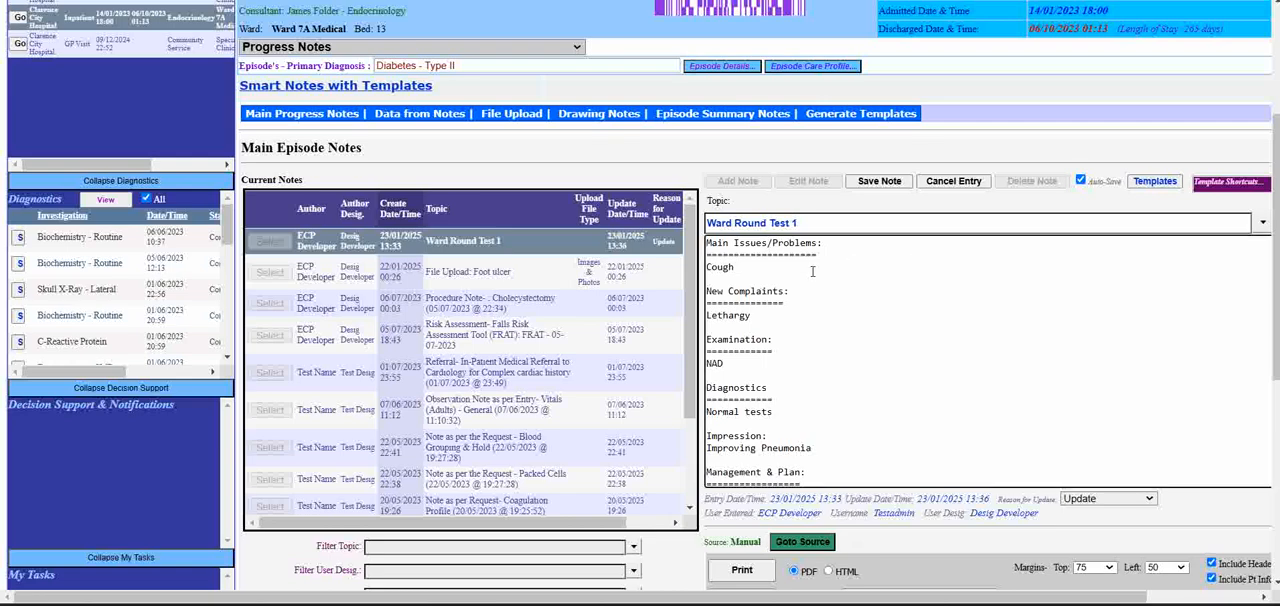
key("ctrl+a")
key("Delete")
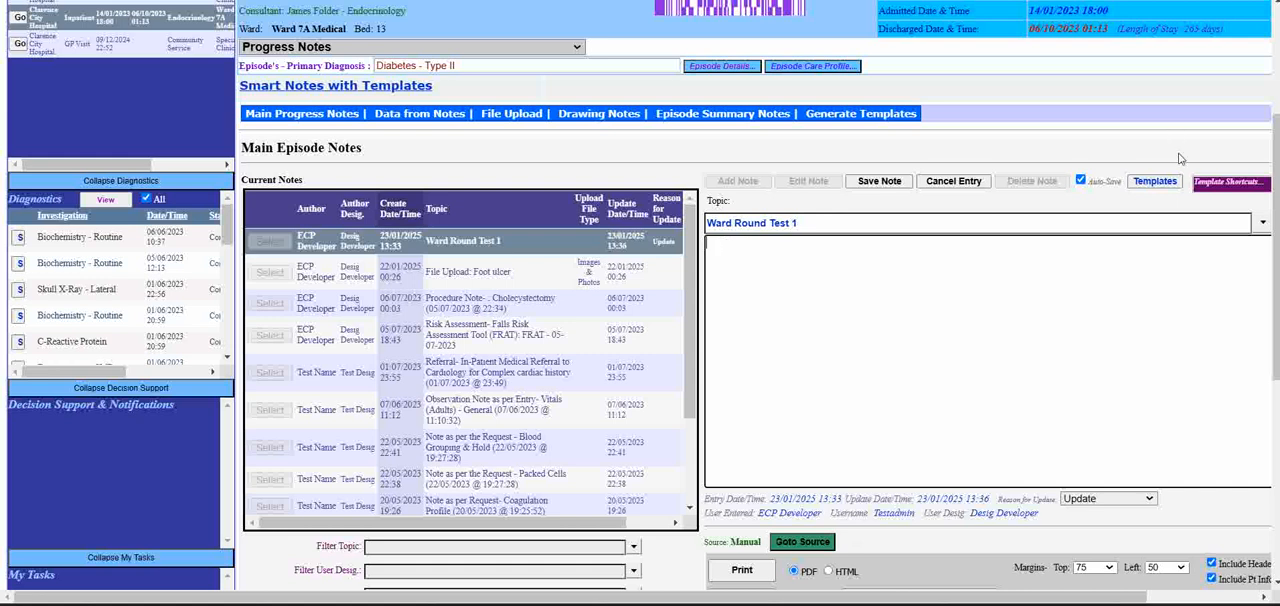
- Look up the shortcut codes of the Ward Round - General 1 and Ward Round - General 2 templates without copying either
left_click(1163, 186)
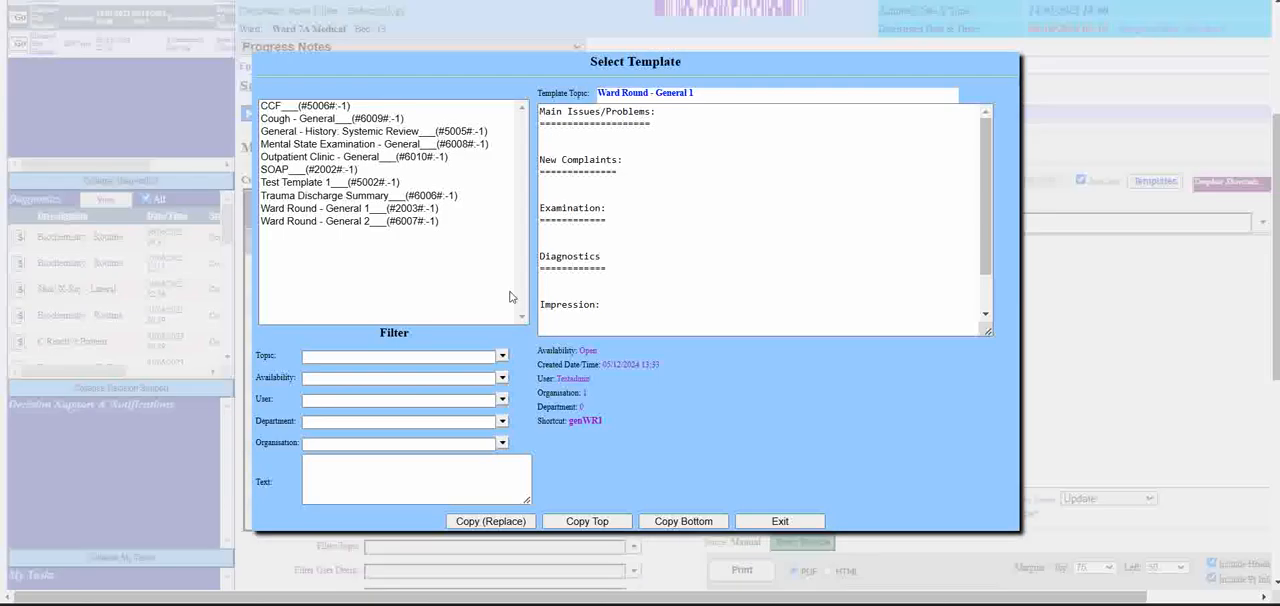
left_click(320, 209)
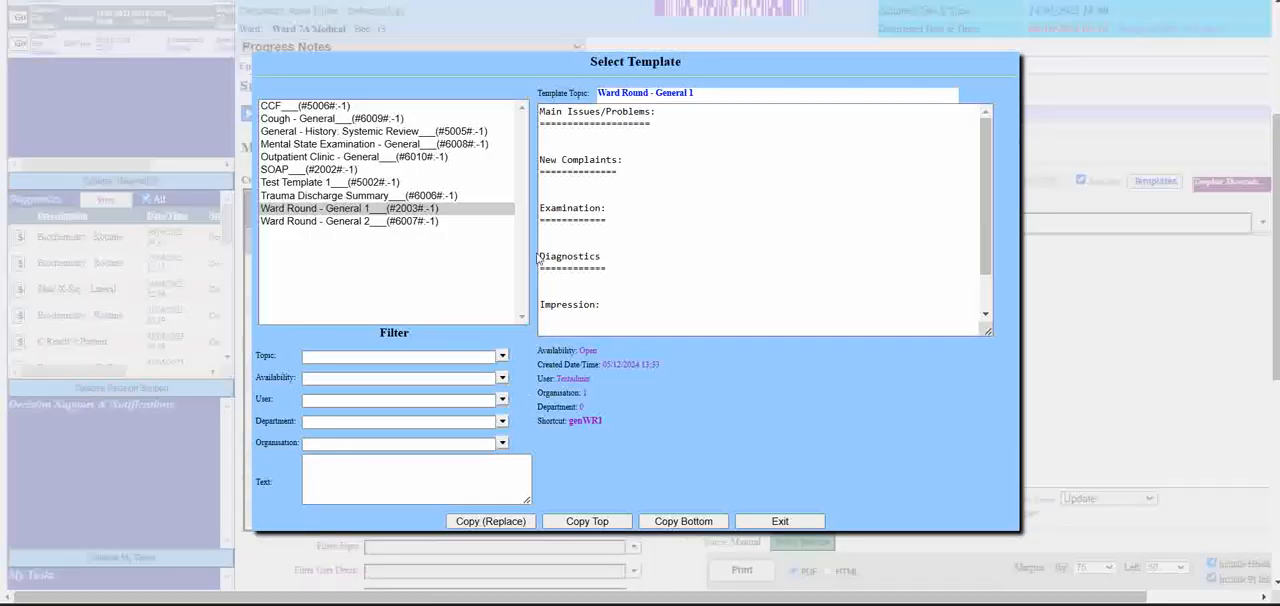
left_click_drag(570, 421, 605, 427)
left_click(401, 221)
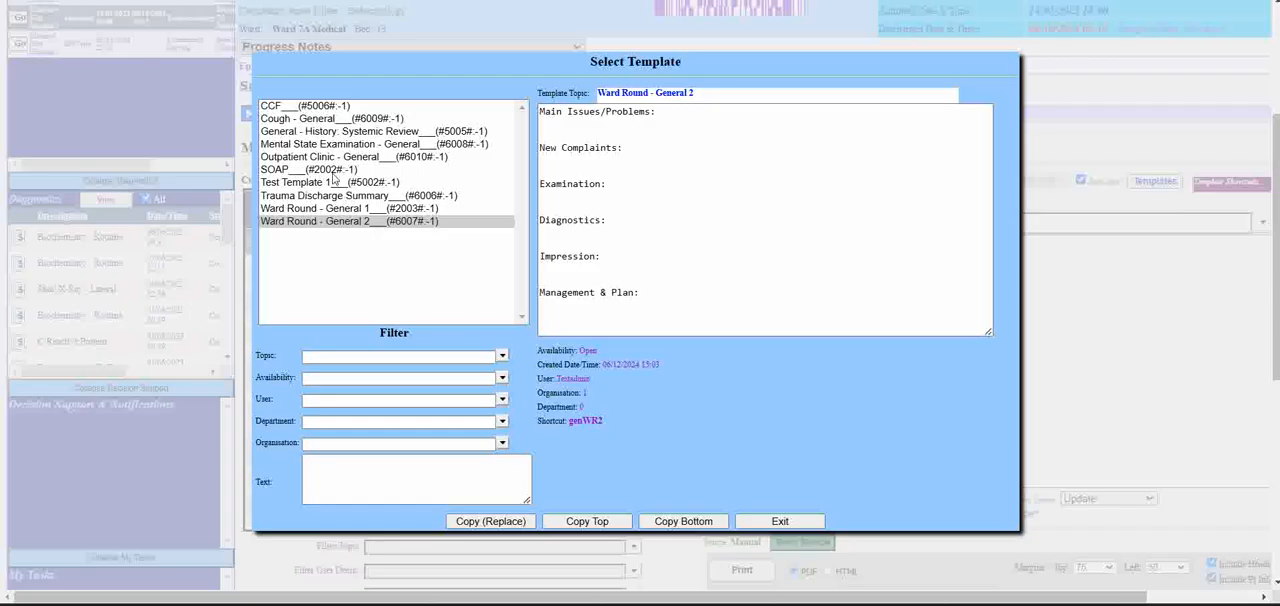
left_click_drag(541, 113, 654, 303)
left_click(590, 425)
double_click(588, 422)
left_click(813, 526)
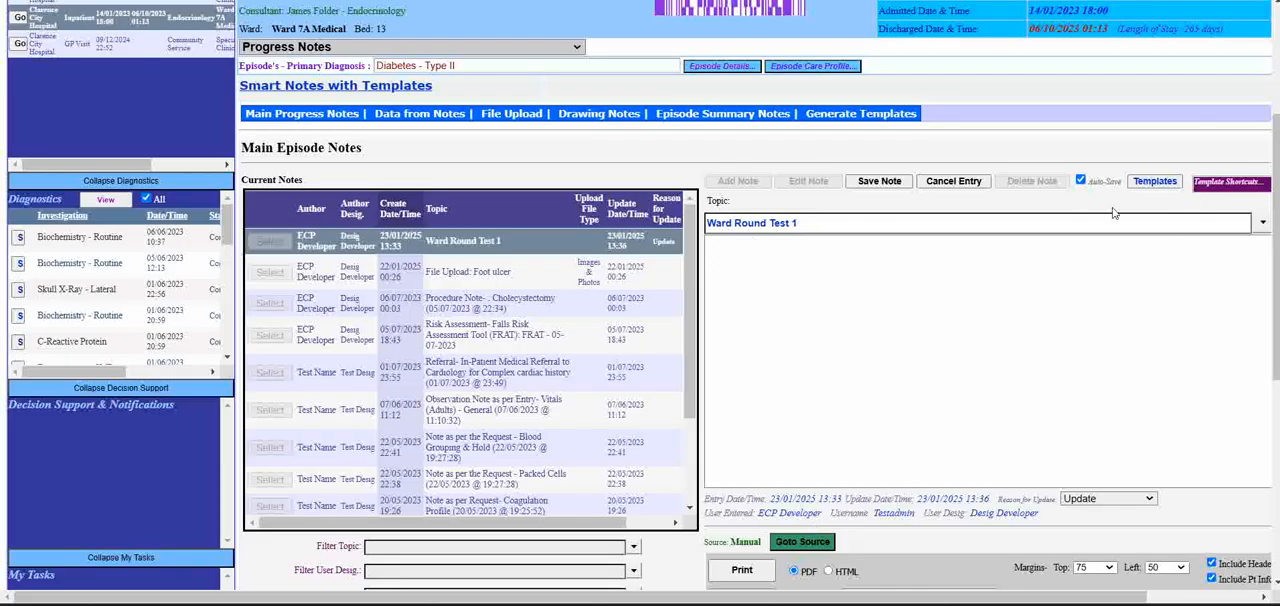
- Read the template shortcut help, examining the code formats for inserting a named template and the latest vital observations
left_click(734, 250)
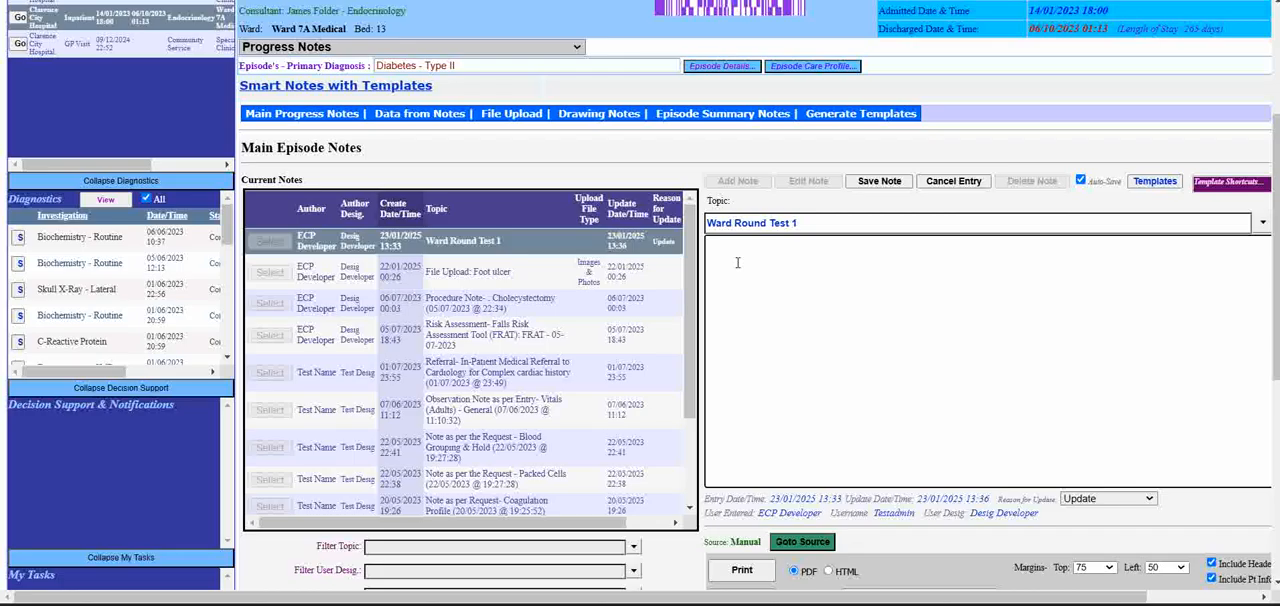
left_click(1233, 179)
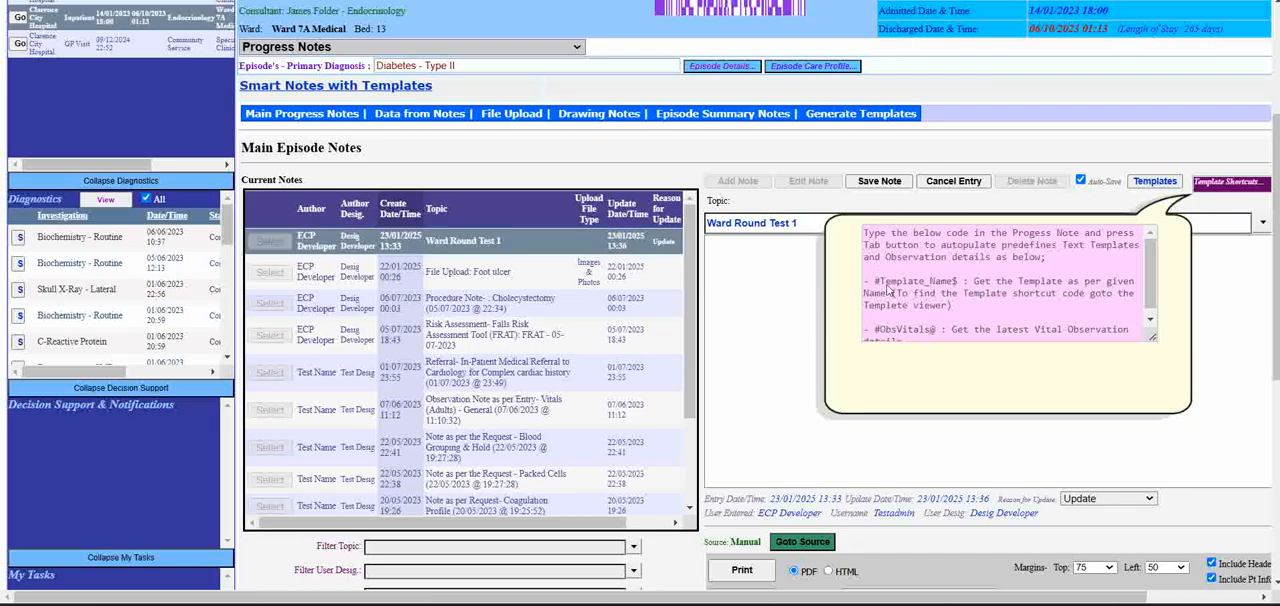
left_click_drag(880, 284, 961, 284)
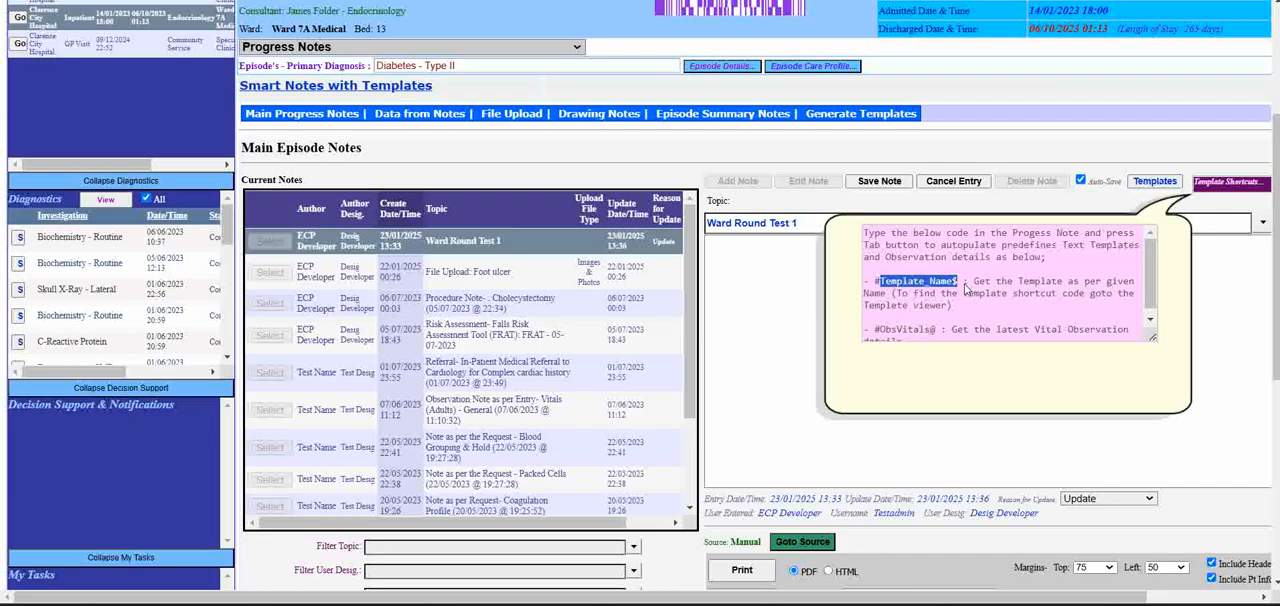
left_click(966, 287)
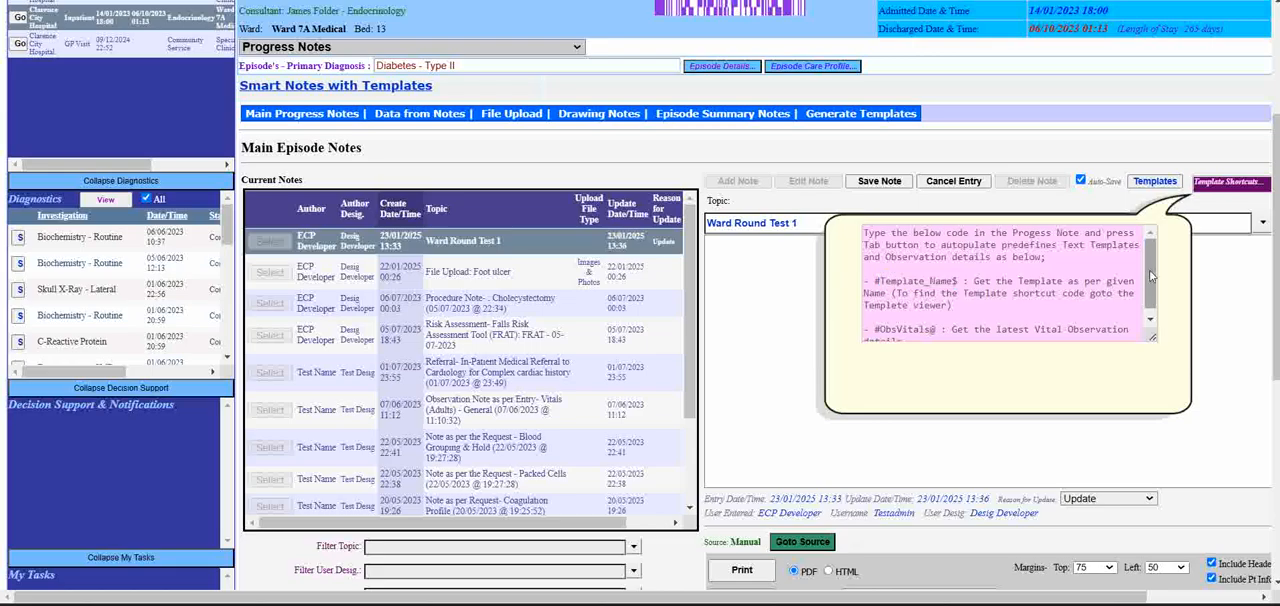
left_click_drag(1151, 276, 1152, 306)
left_click_drag(875, 322, 935, 327)
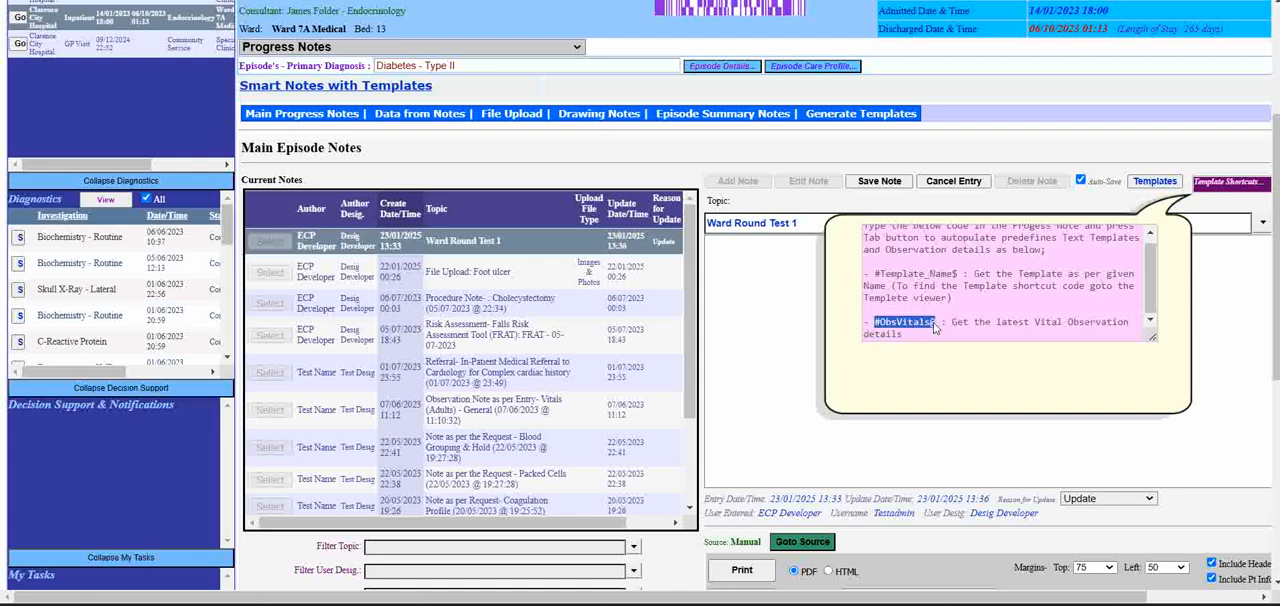
left_click(876, 324)
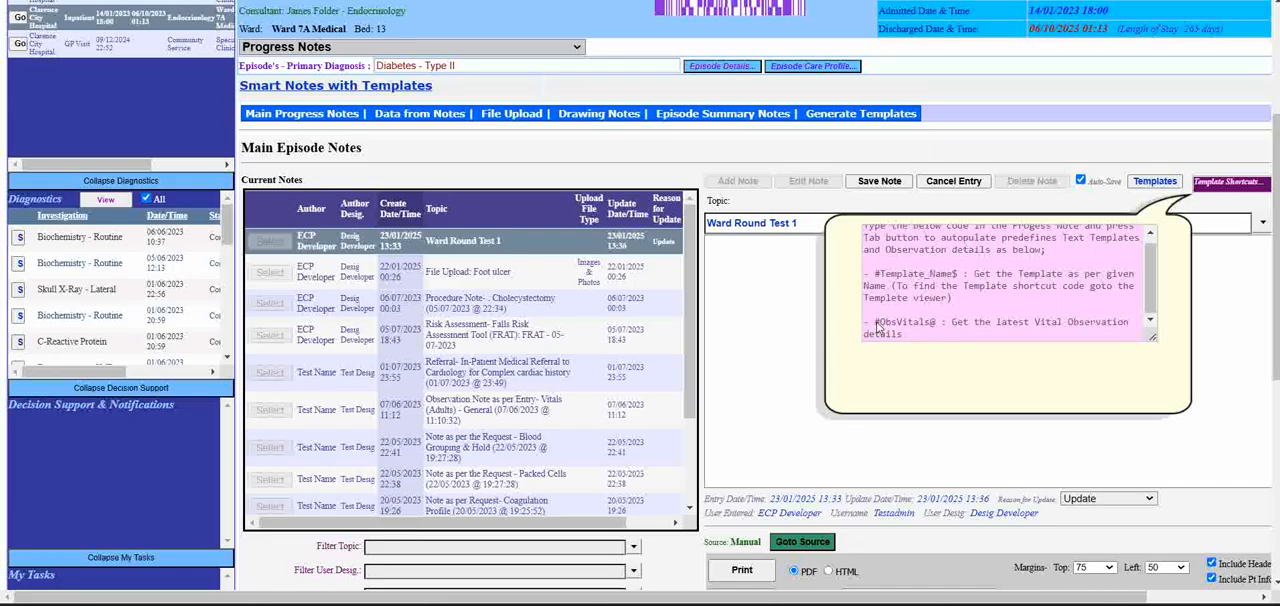
left_click_drag(881, 322, 875, 322)
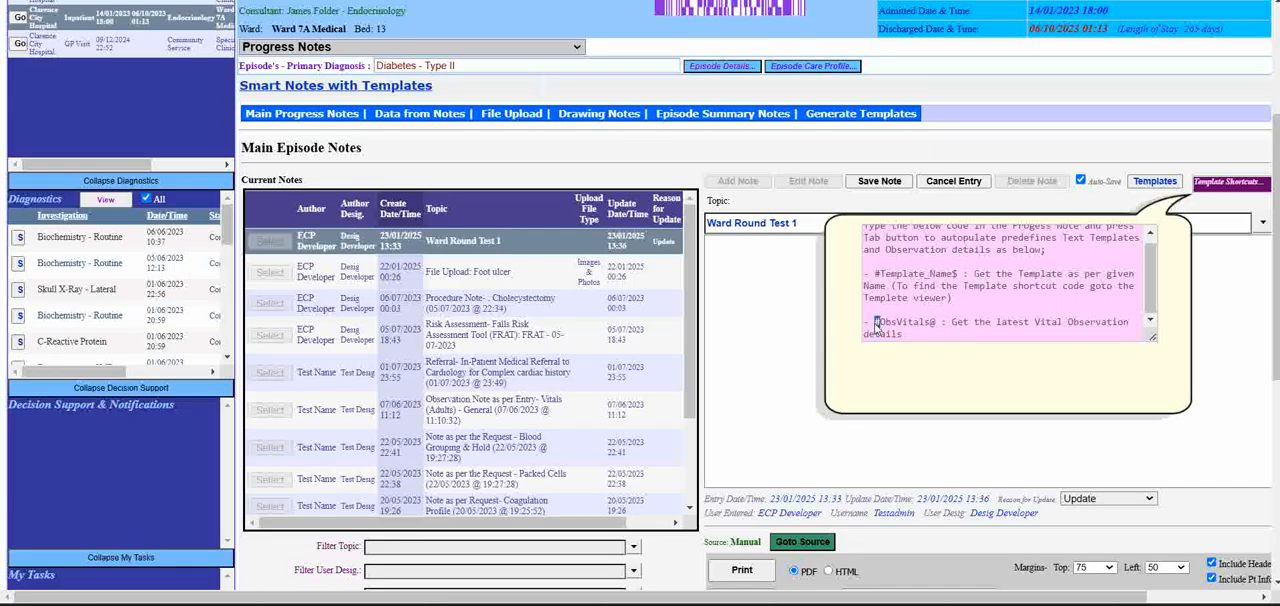
left_click(937, 328)
- Insert the Ward Round - General 2 template into the empty note with its genWR2 shortcut code and review the inserted headings
left_click(757, 259)
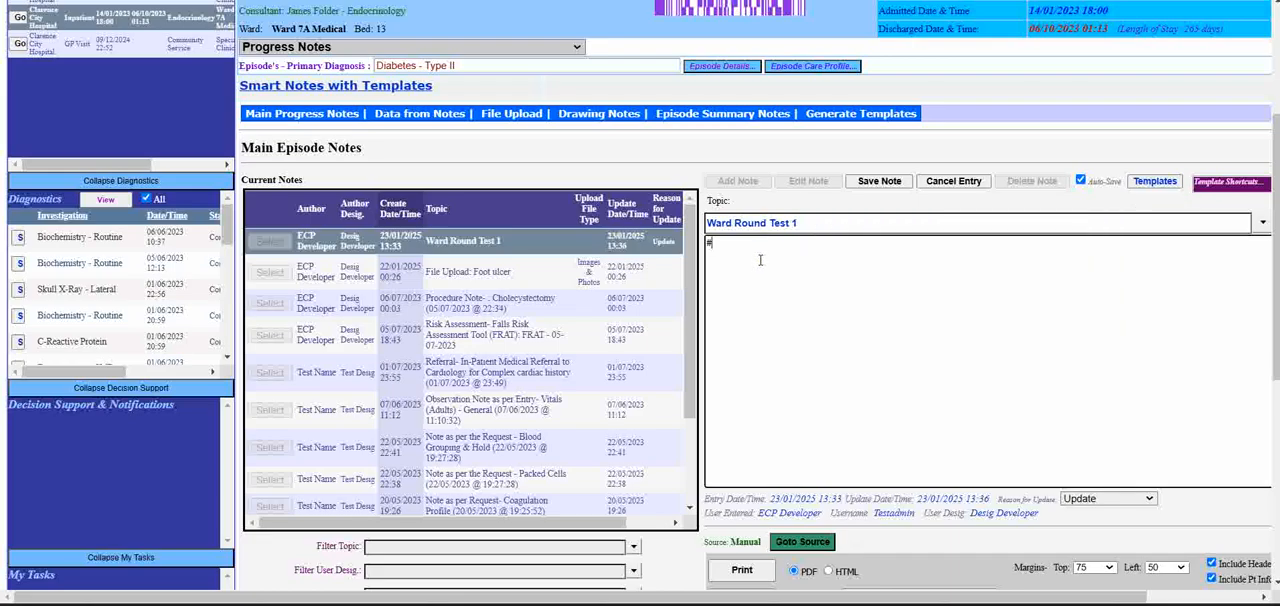
type("#genWR2$")
key("Tab")
scroll(760, 265, "down", 3)
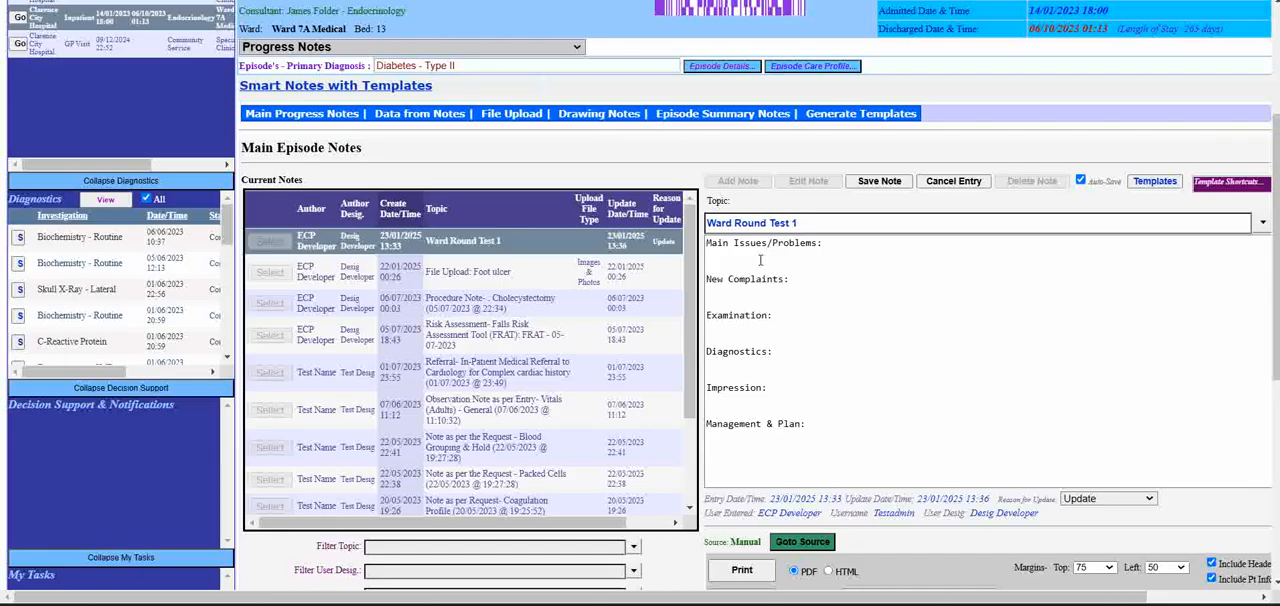
left_click_drag(706, 243, 859, 440)
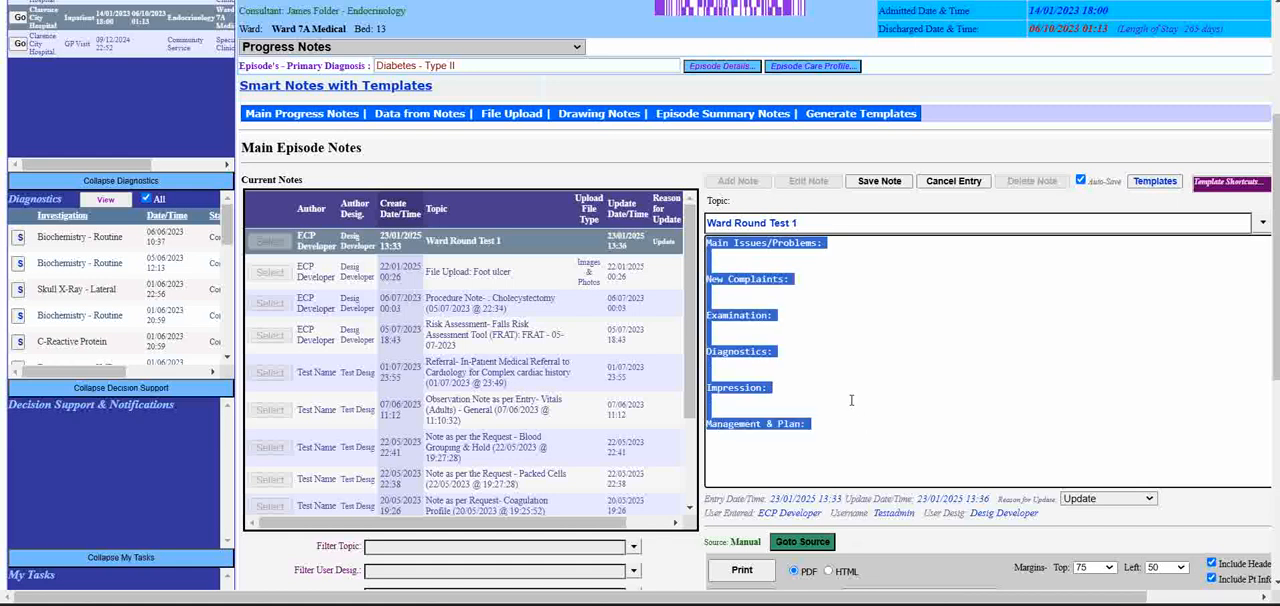
left_click(851, 400)
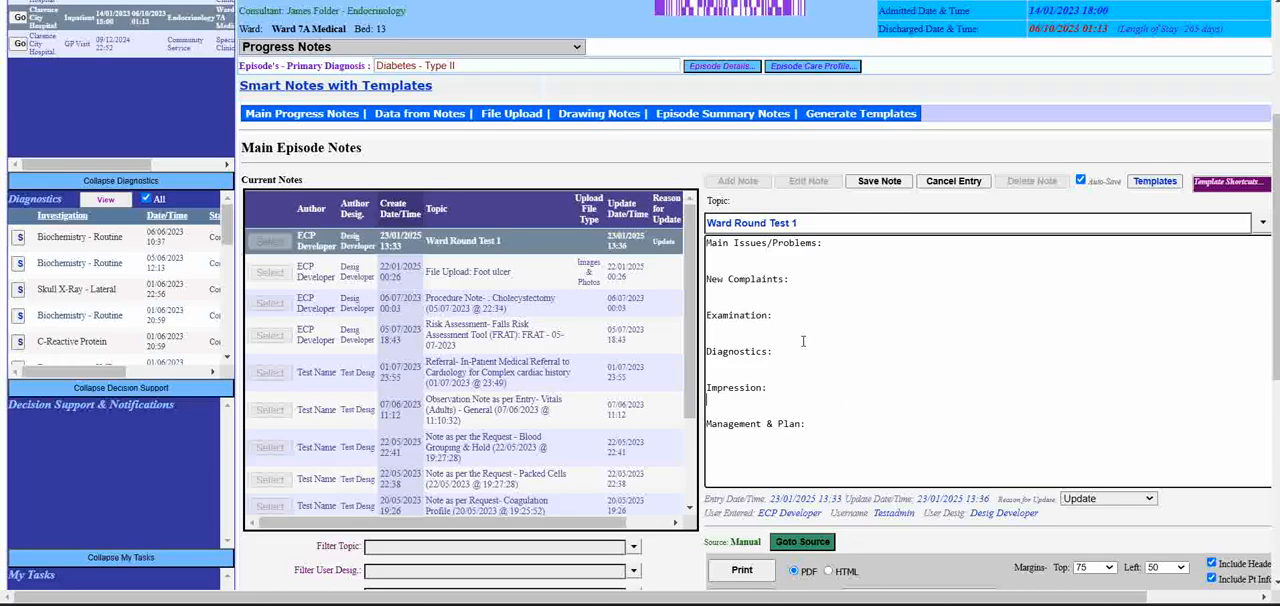
left_click_drag(706, 242, 878, 434)
left_click(855, 344)
- Check the Ward Round - General 2 template's shortcut code without copying the template, and save the updated Ward Round Test 1 note
left_click(1155, 181)
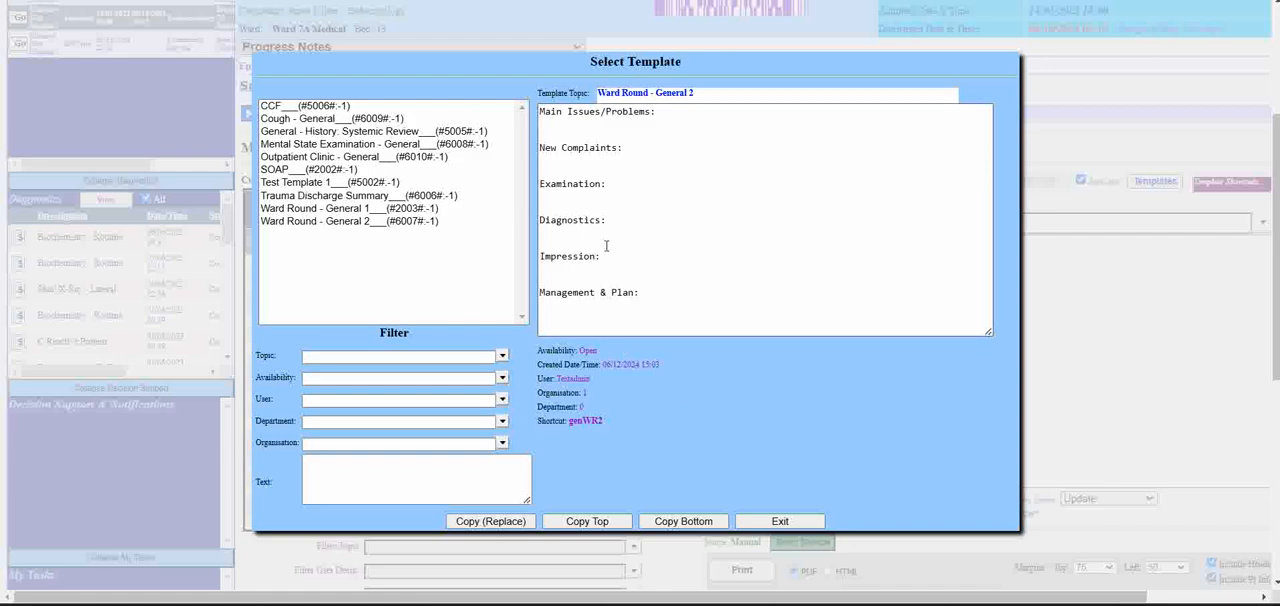
left_click(781, 522)
left_click(790, 350)
left_click(897, 185)
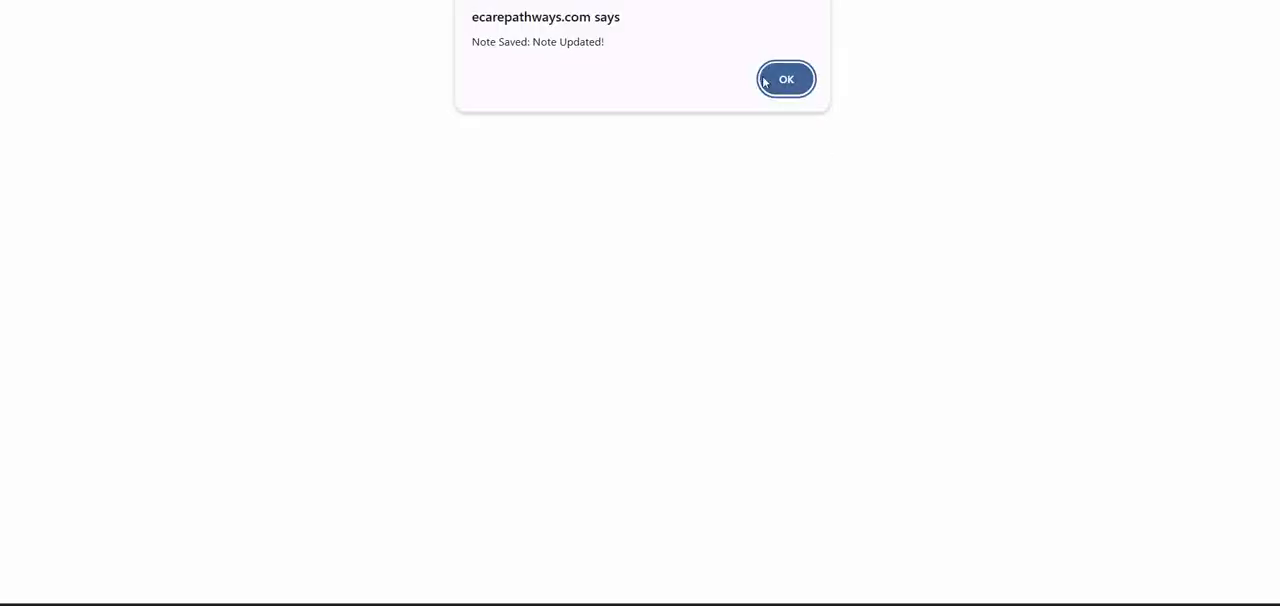
left_click(766, 78)
- Select the File Upload: Foot ulcer note in the current notes and view its attached photo
scroll(577, 430, "down", 3)
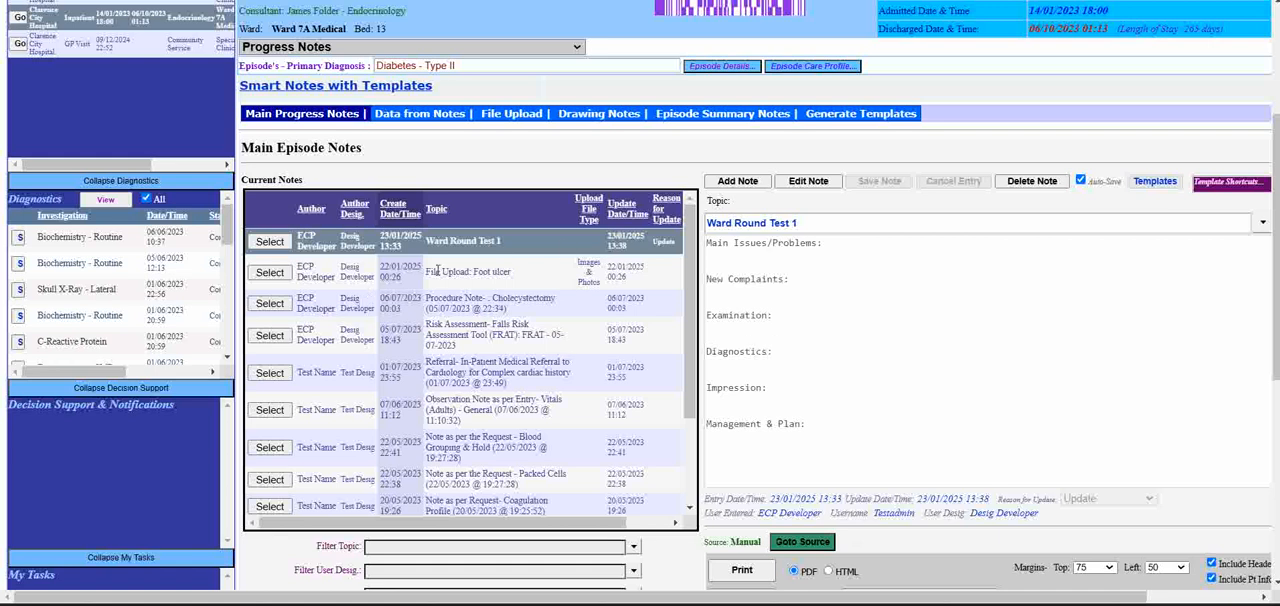
left_click(285, 279)
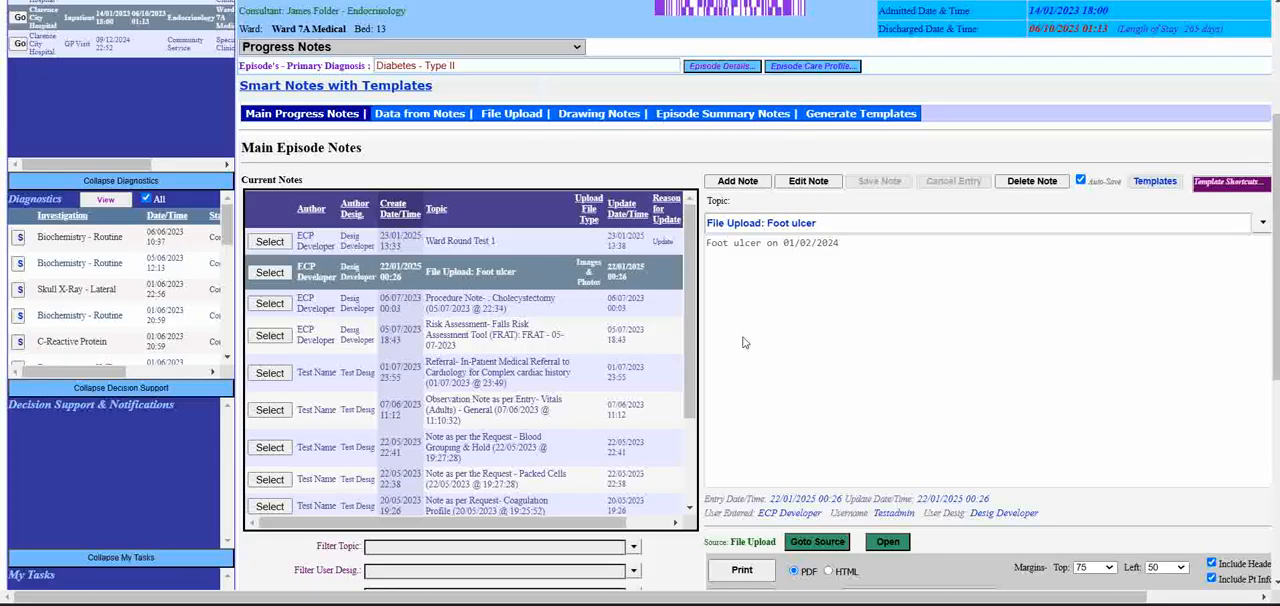
scroll(768, 378, "down", 1)
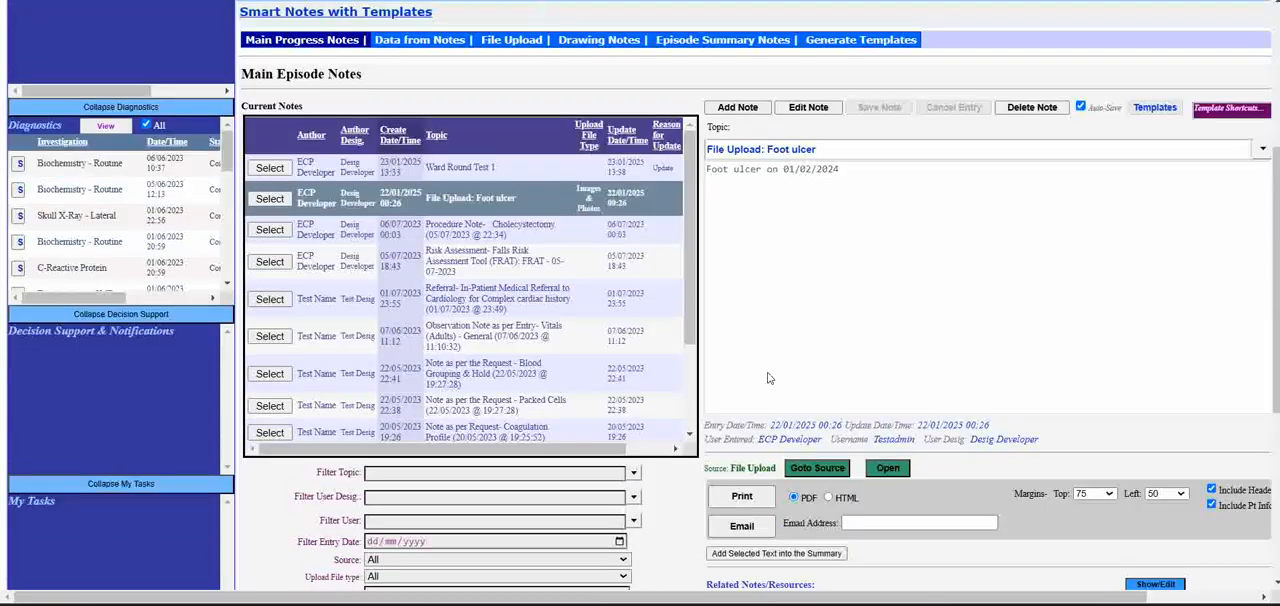
scroll(768, 378, "down", 1)
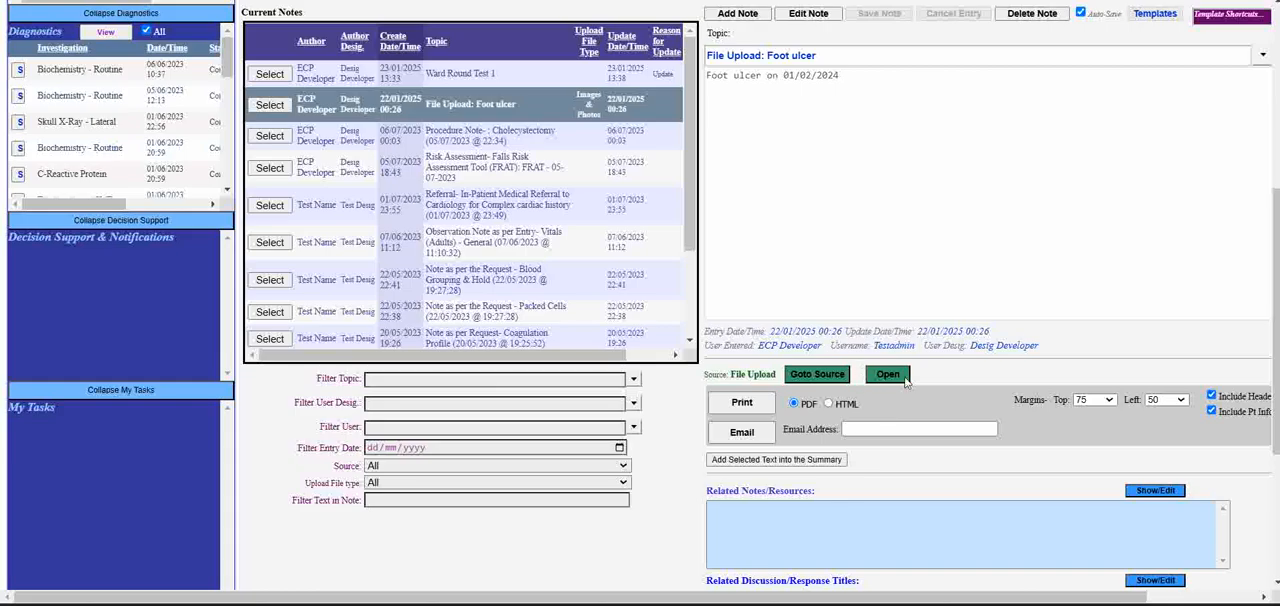
left_click(903, 378)
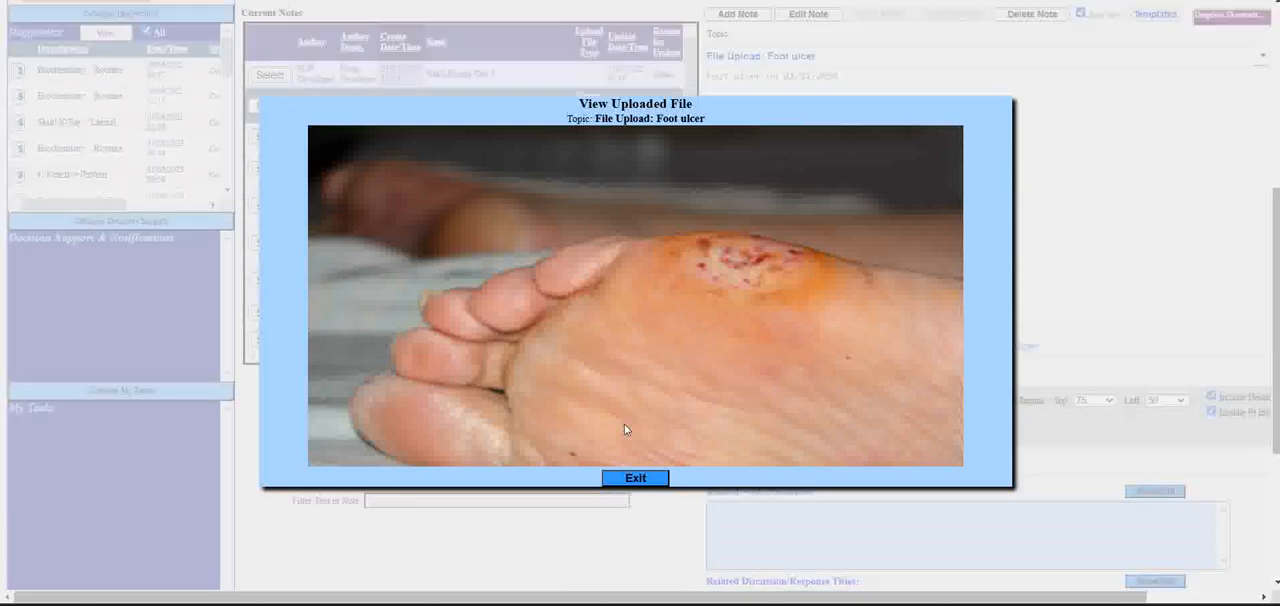
left_click(654, 482)
- Start a new file upload for the episode with the file type Images & Photos
scroll(767, 491, "up", 3)
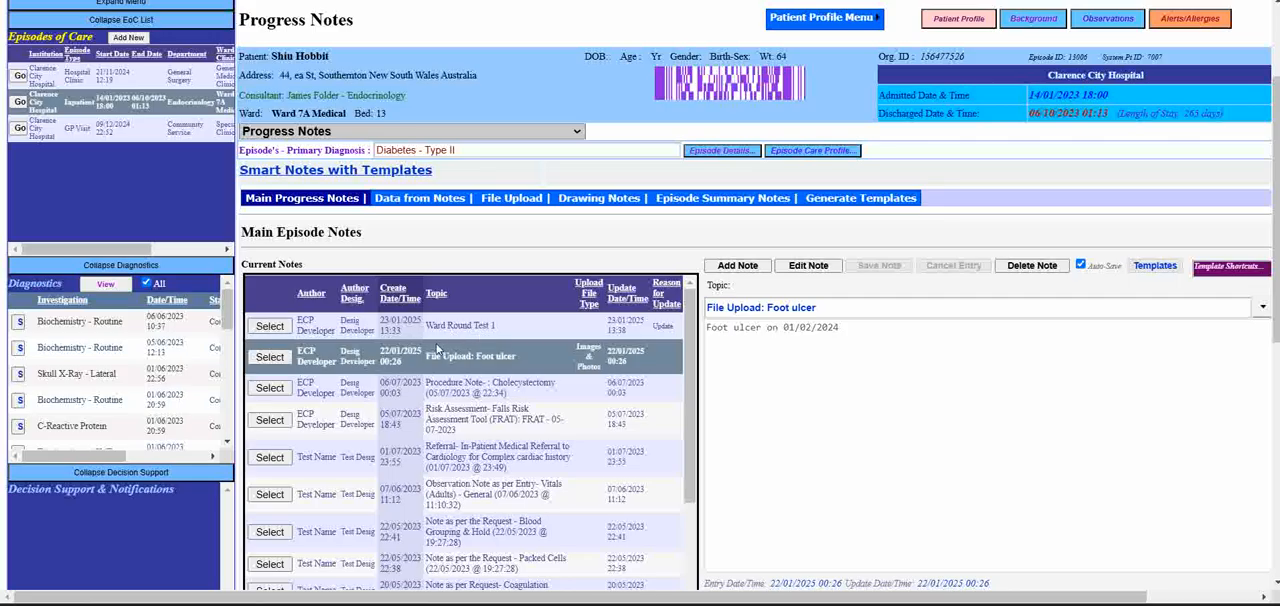
left_click(518, 198)
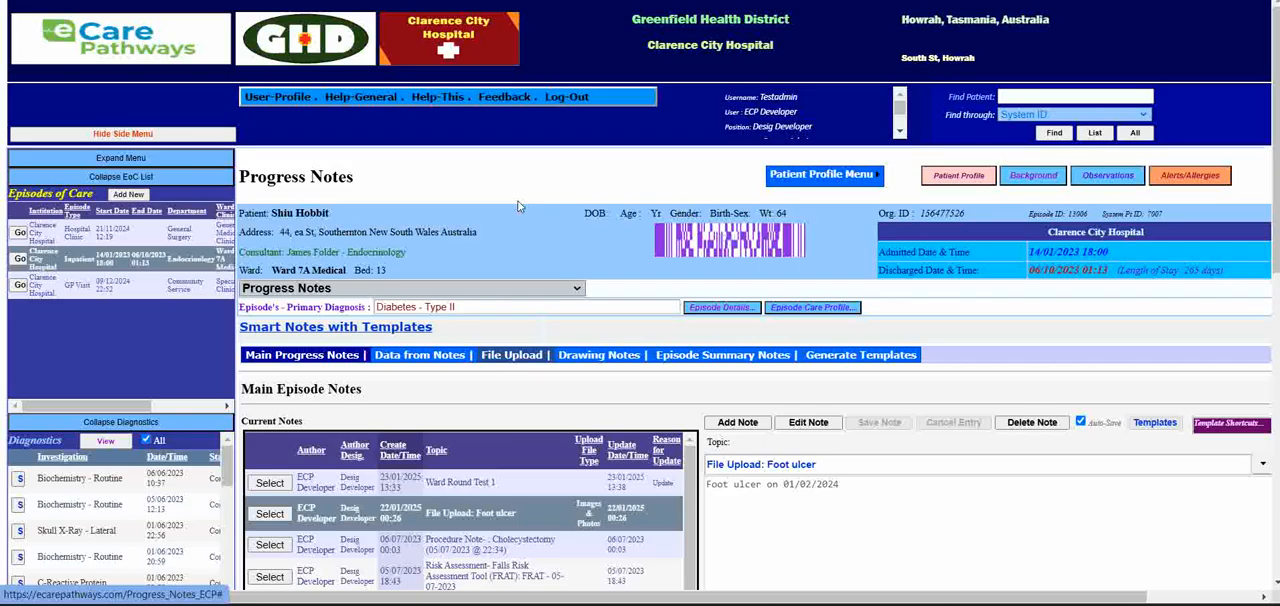
scroll(549, 424, "down", 2)
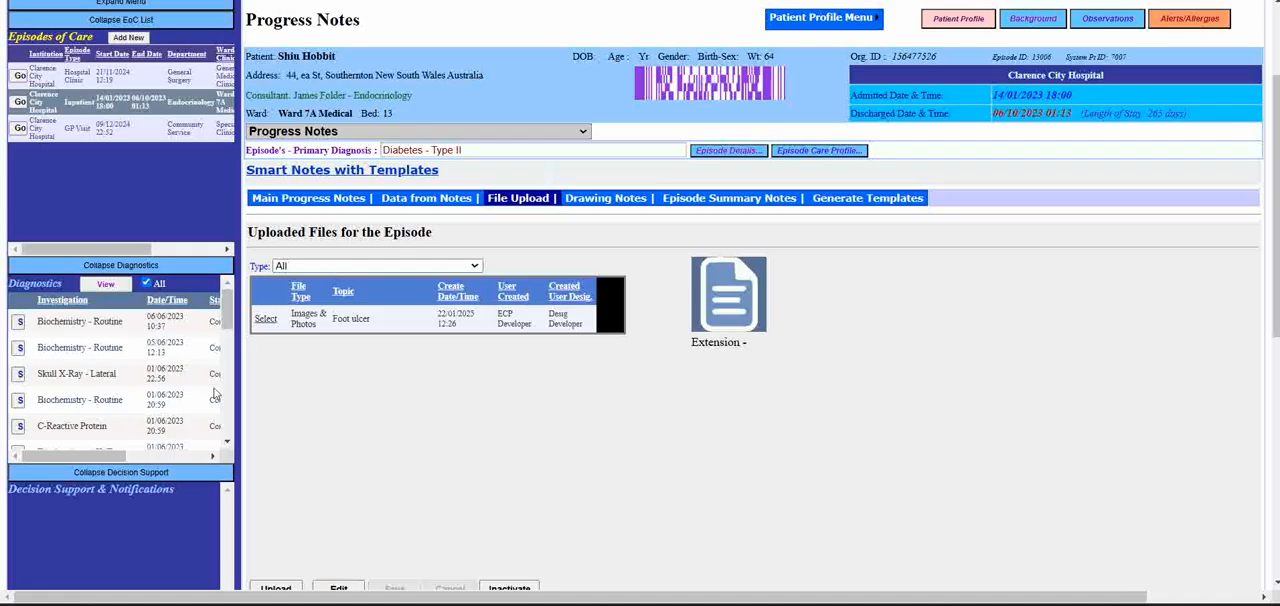
scroll(409, 380, "down", 2)
left_click(283, 424)
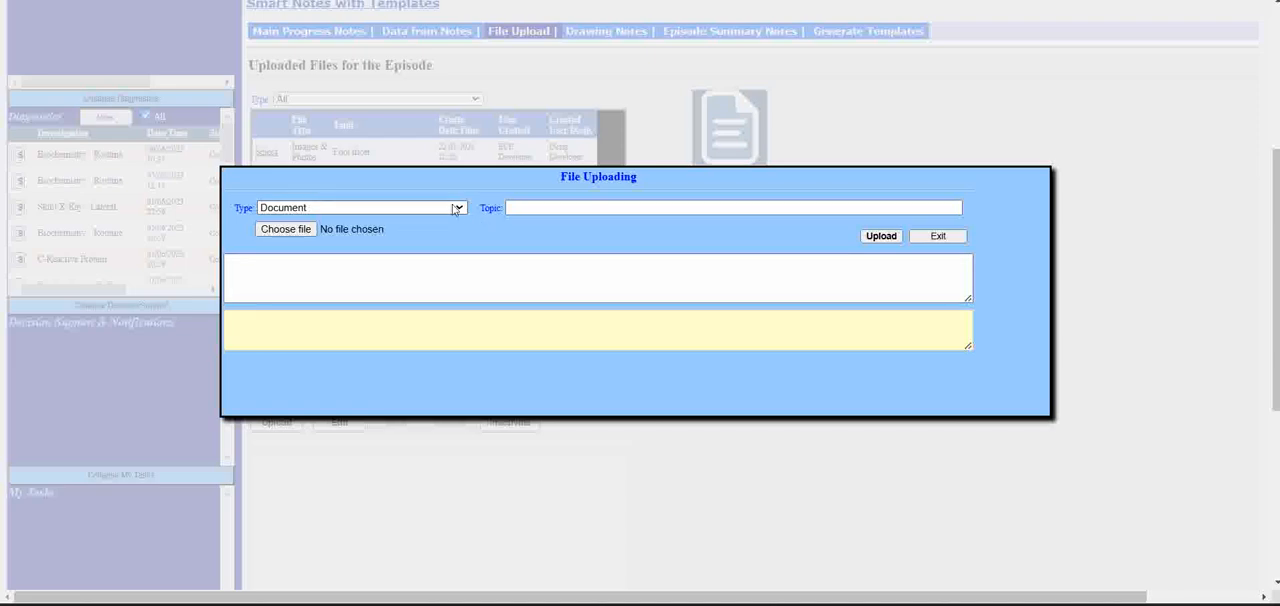
left_click(457, 208)
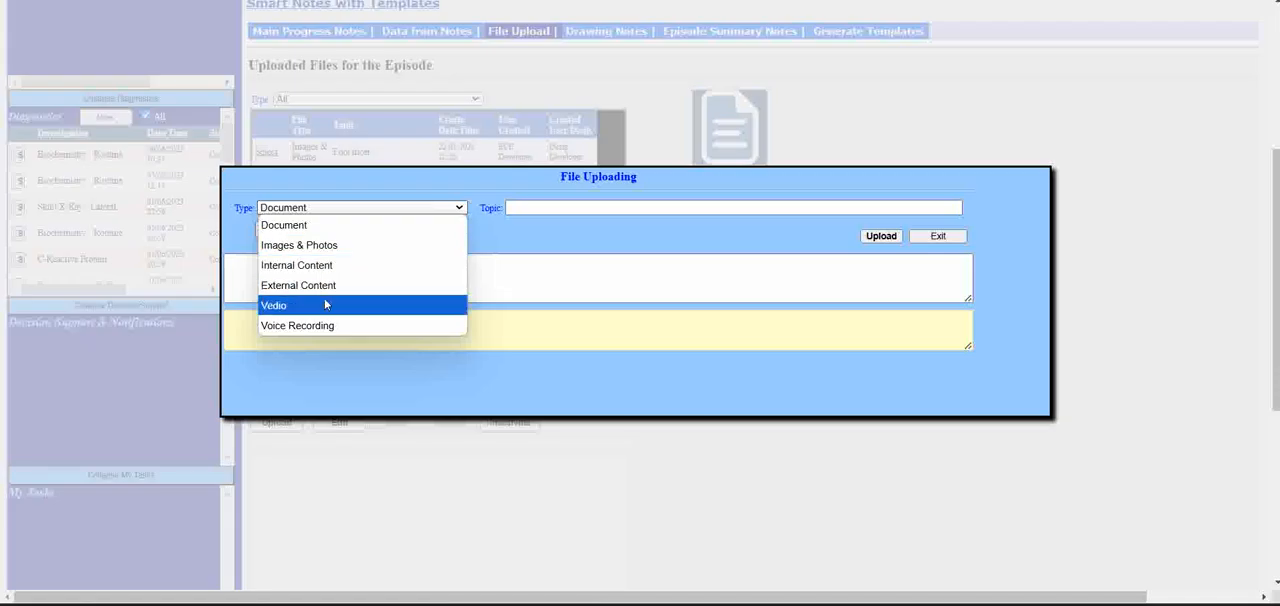
left_click(354, 245)
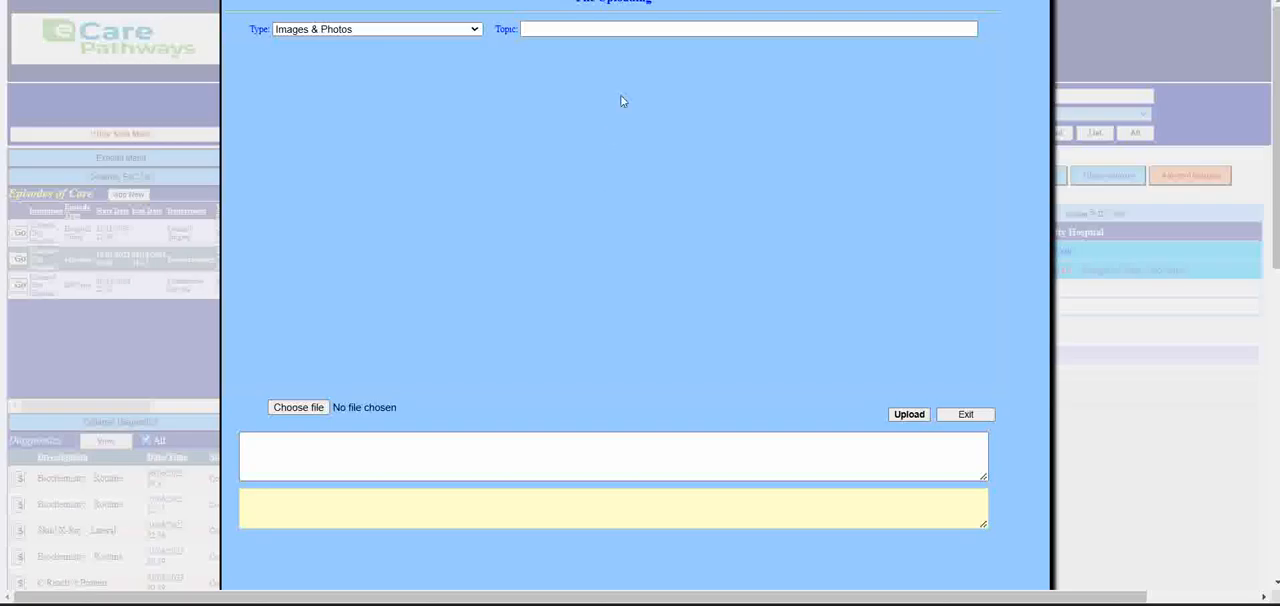
- Enter TestIMGupload1 as the topic of the image upload
left_click(651, 31)
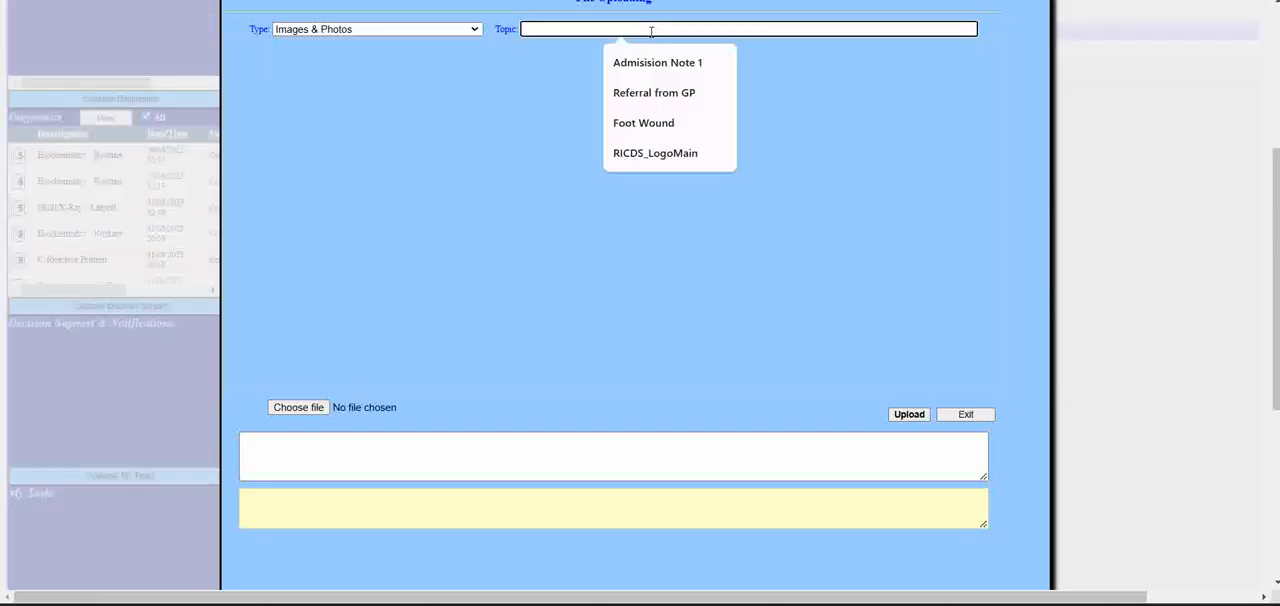
type("TestIMGuploa")
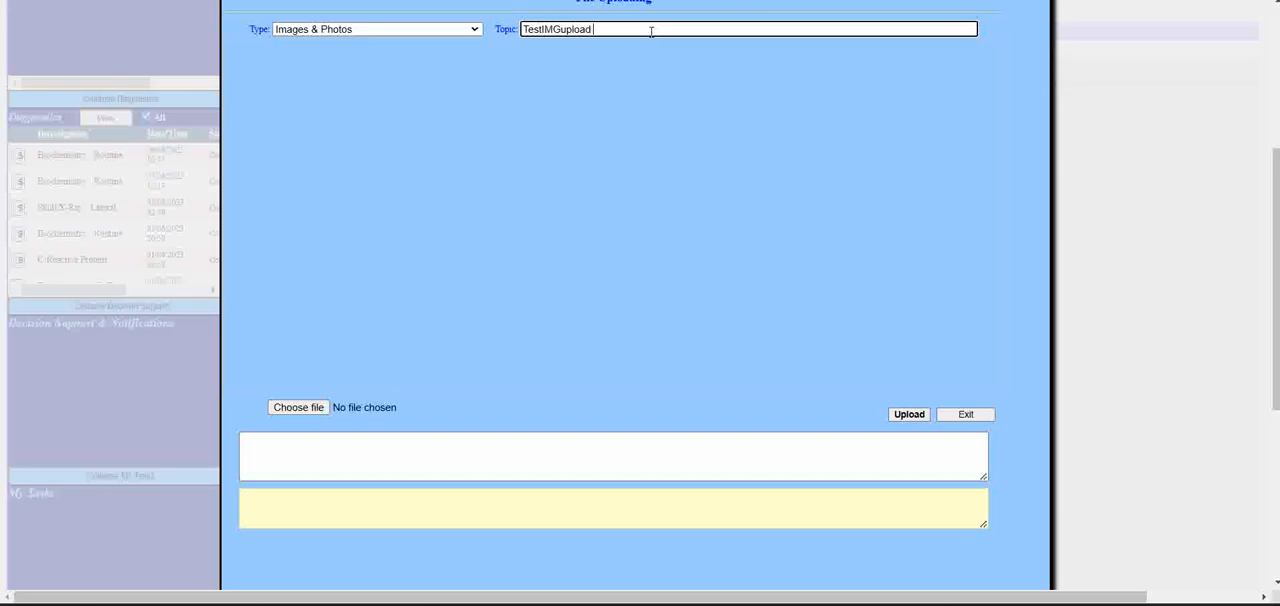
type("d1")
- Choose the CXR-Lat image from the Pictures folder as the file for the upload
left_click(309, 411)
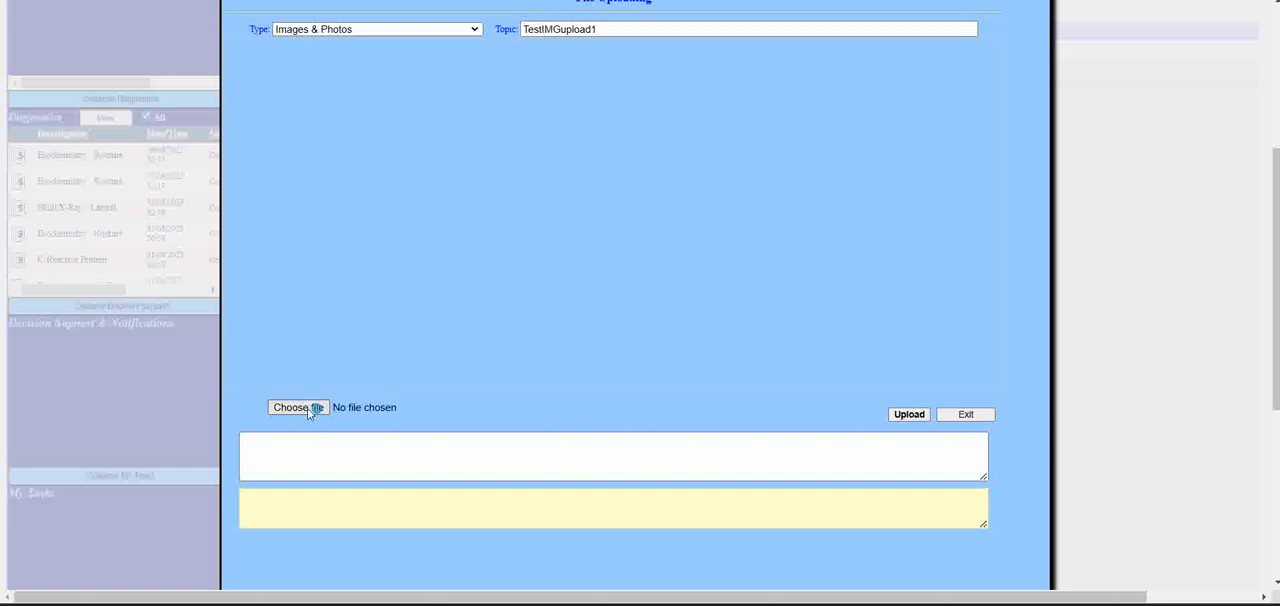
left_click(305, 409)
left_click(320, 411)
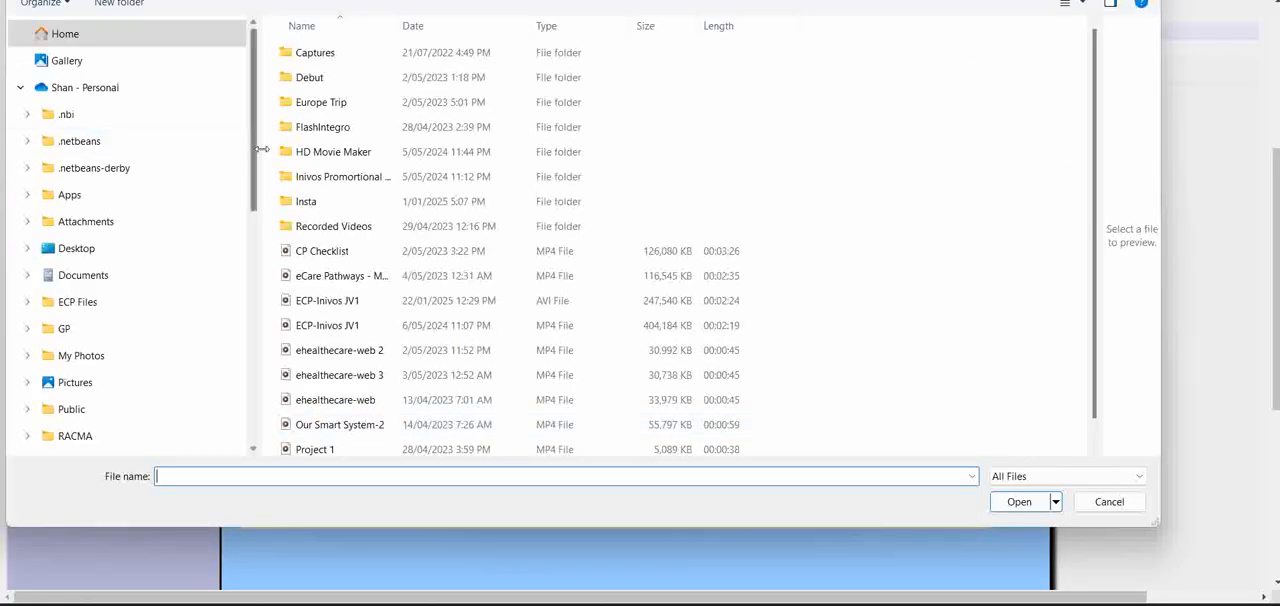
left_click_drag(255, 160, 265, 357)
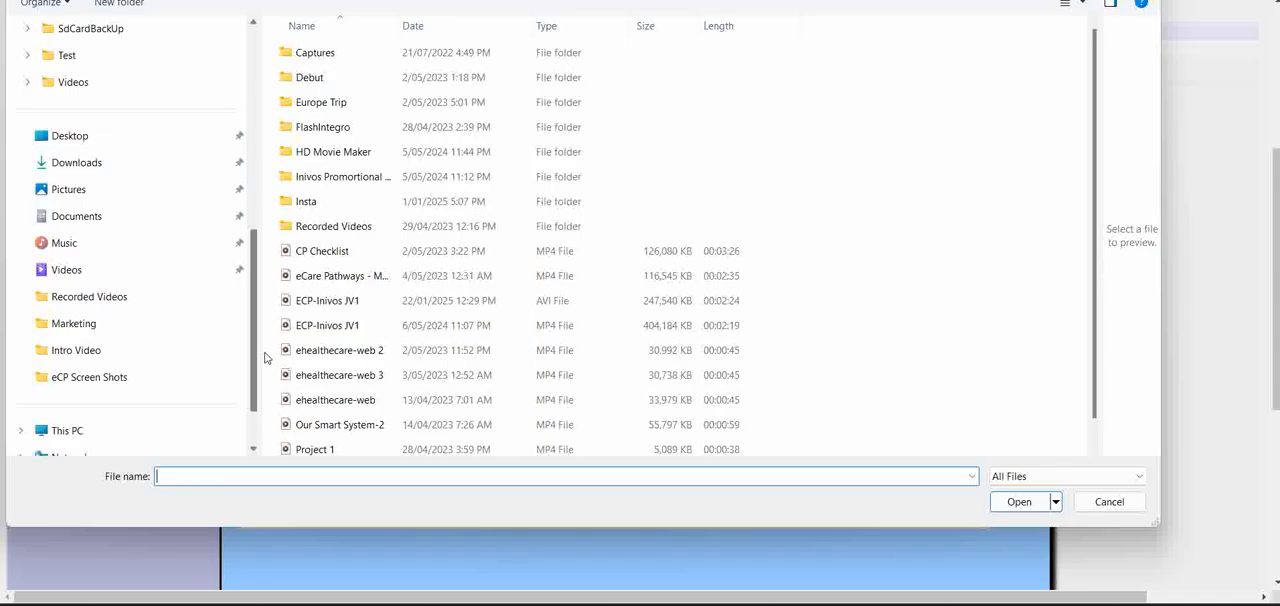
mouse_move(265, 357)
left_mouse_down()
mouse_move(265, 398)
mouse_move(268, 364)
left_mouse_up()
left_click(60, 190)
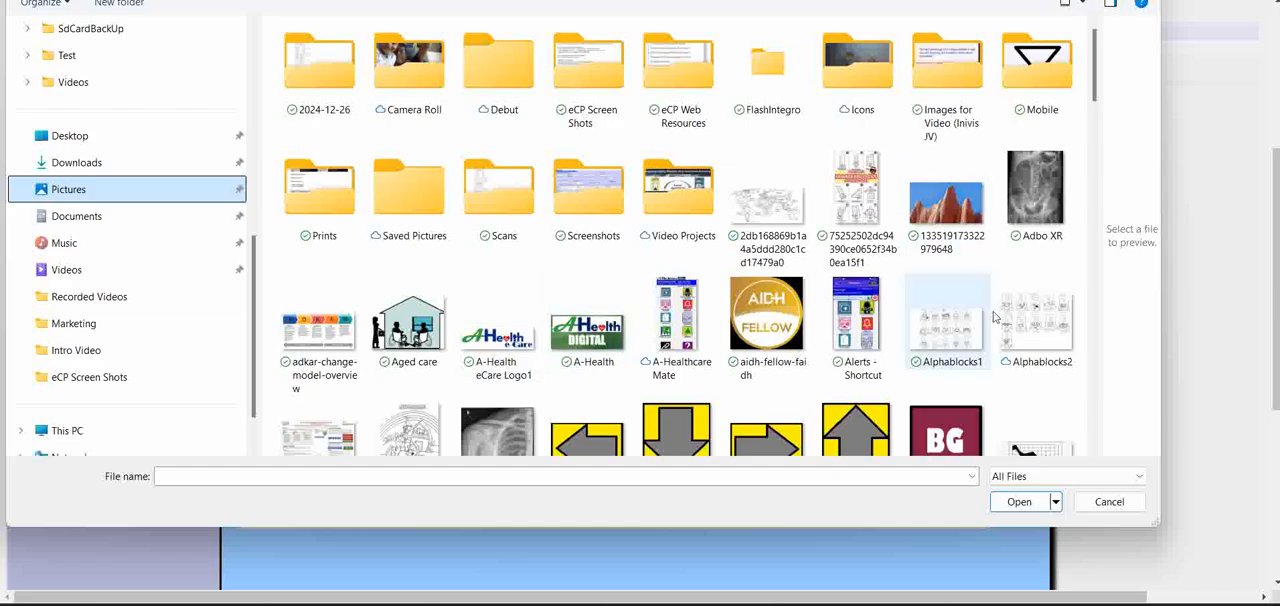
scroll(988, 353, "down", 2)
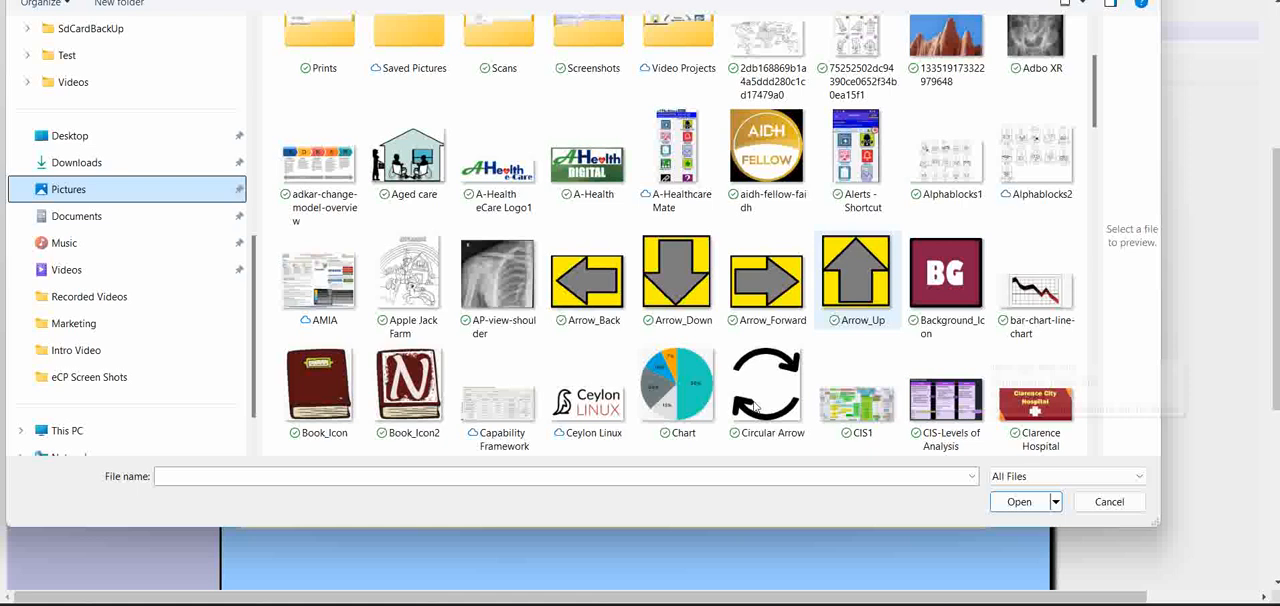
scroll(752, 402, "down", 3)
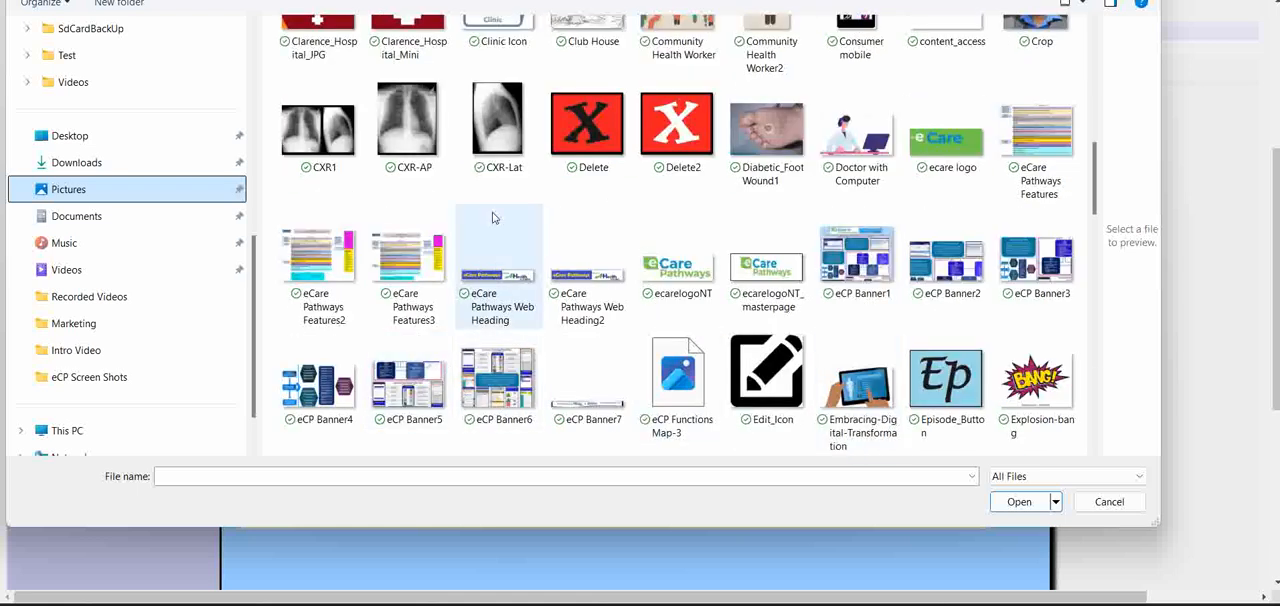
left_click(517, 152)
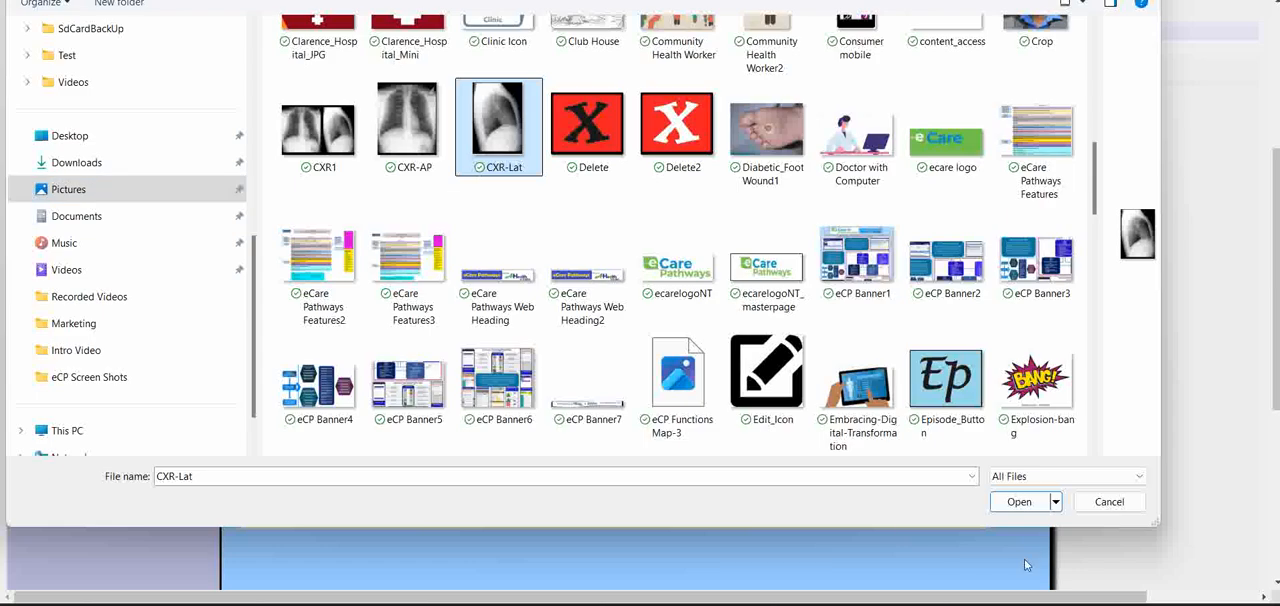
left_click(1010, 503)
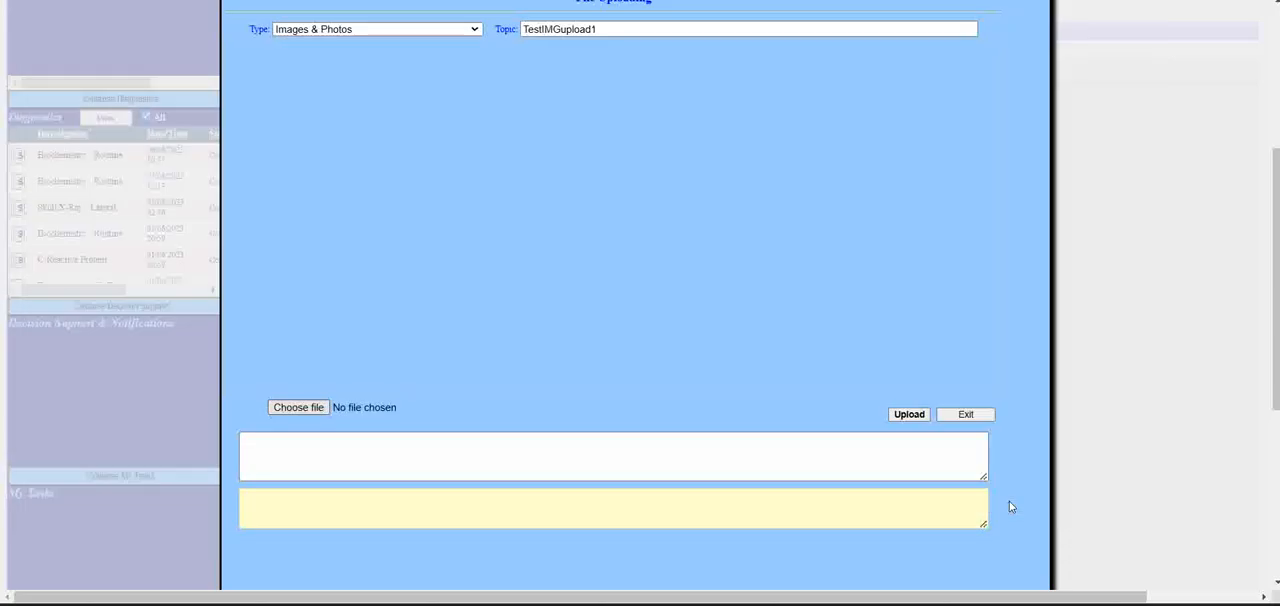
- Add the note "TestIMG; note to the Progress." to the file and upload it
left_click(643, 449)
type("TestIMG")
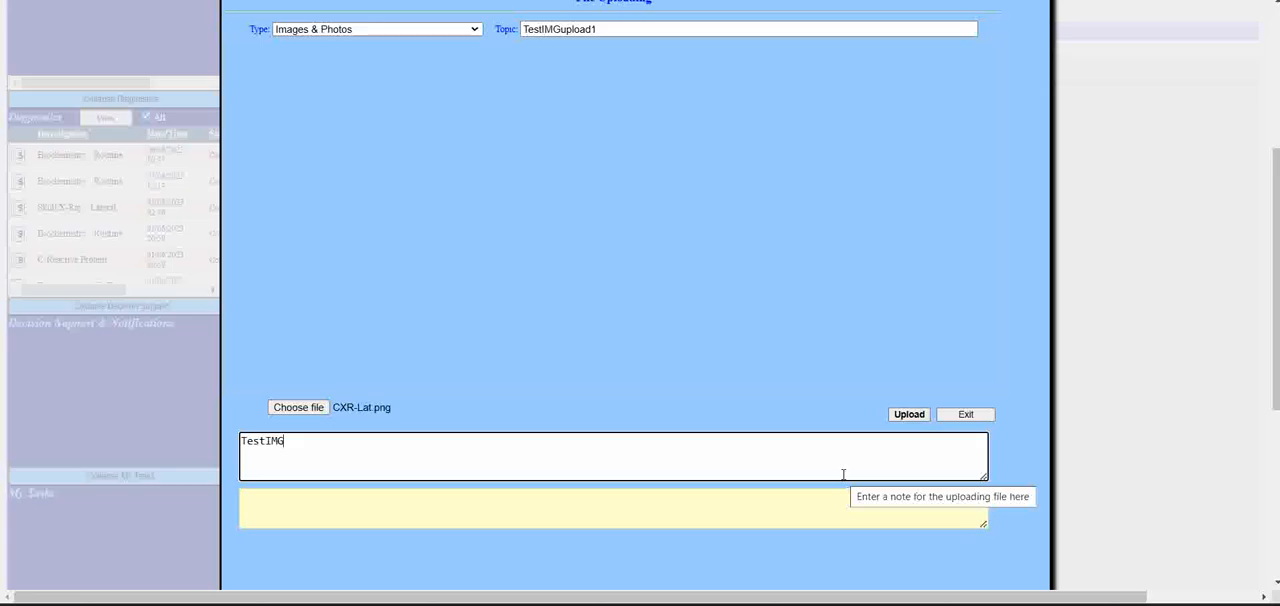
key("BackSpace")
type("; not")
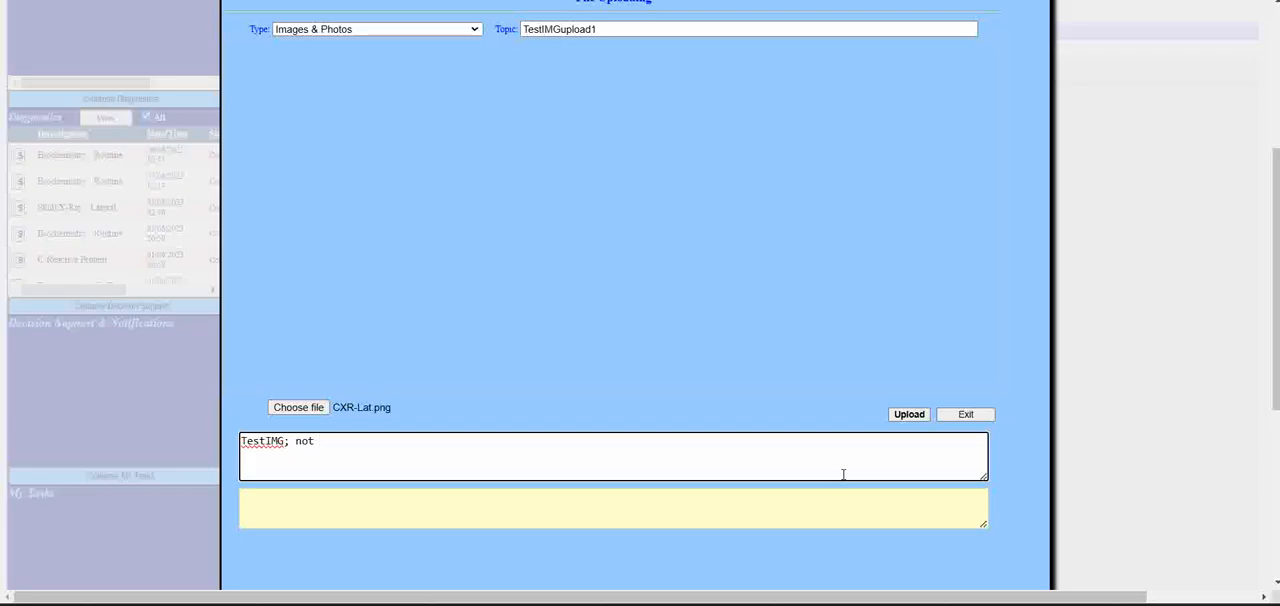
key("BackSpace")
type("e to t")
type("he NOTE")
key("BackSpace")
key("BackSpace")
type("Progress.")
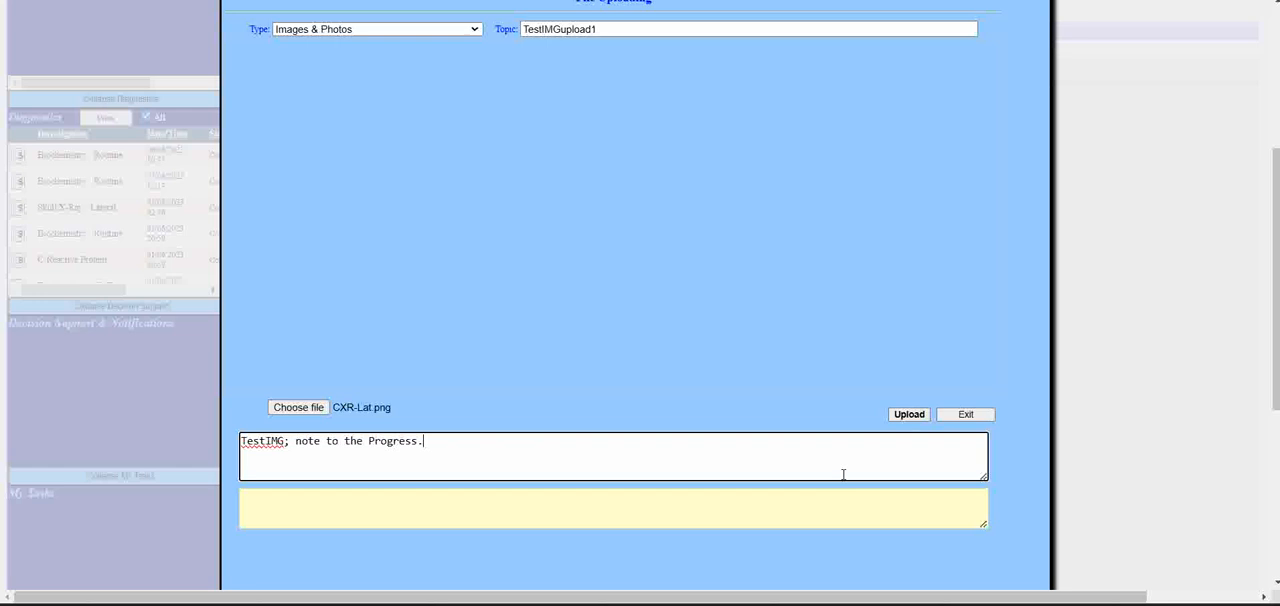
left_click(908, 415)
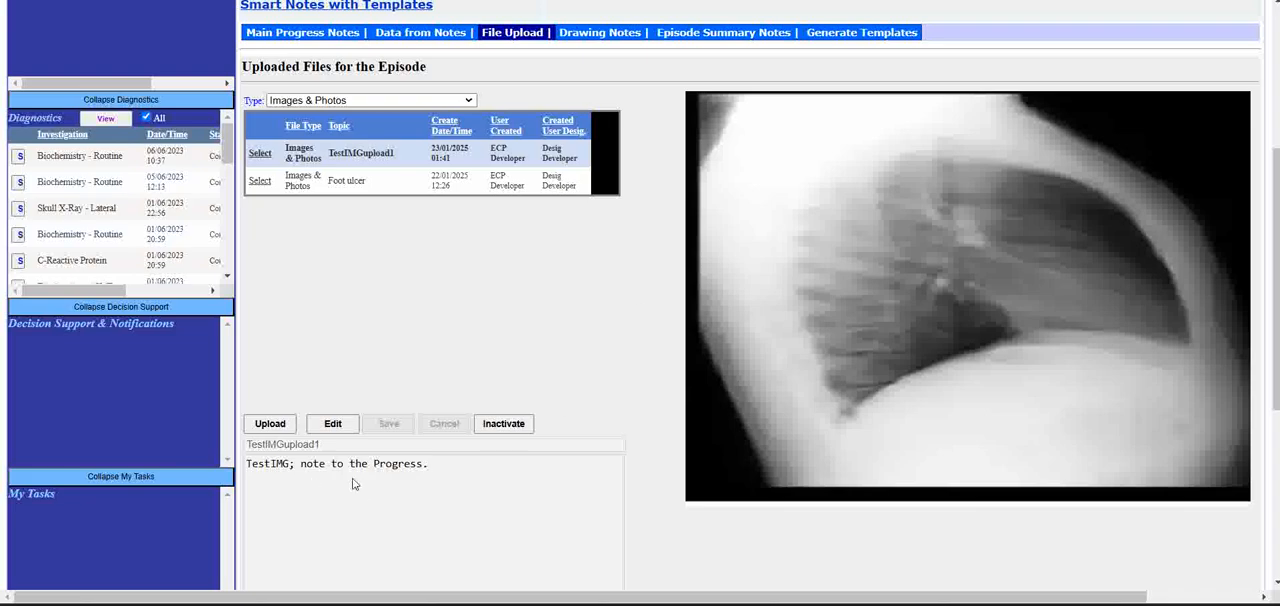
- Review the note text and entry details of the uploaded TestIMGupload1 image
left_click_drag(432, 474, 226, 462)
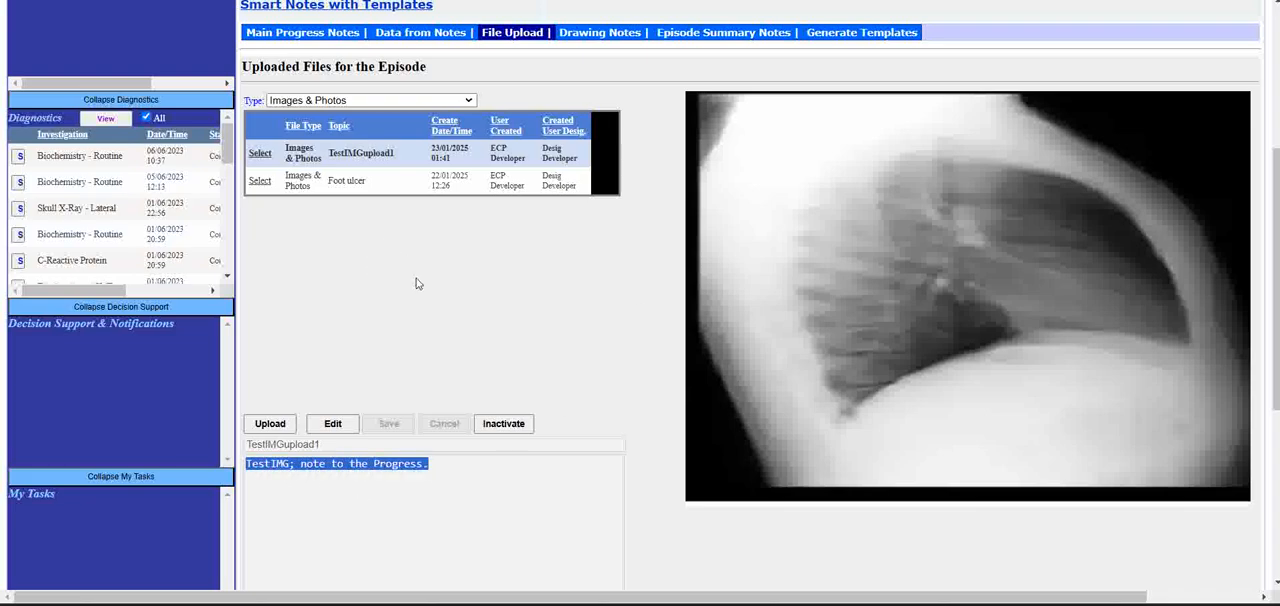
scroll(545, 405, "down", 3)
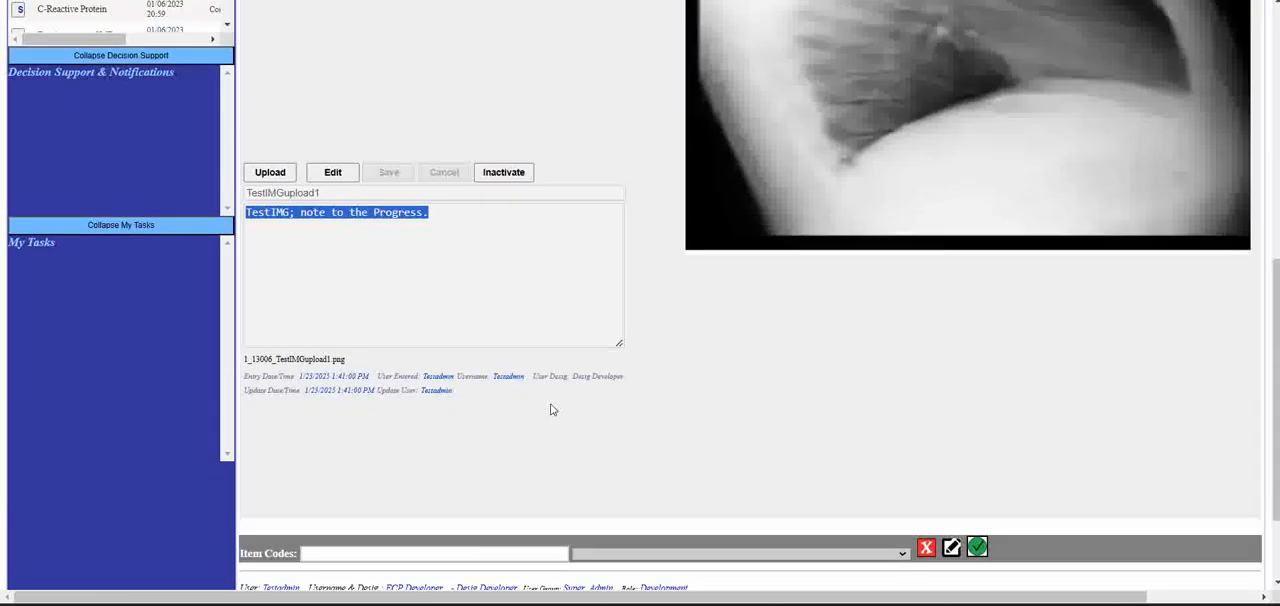
scroll(450, 320, "up", 4)
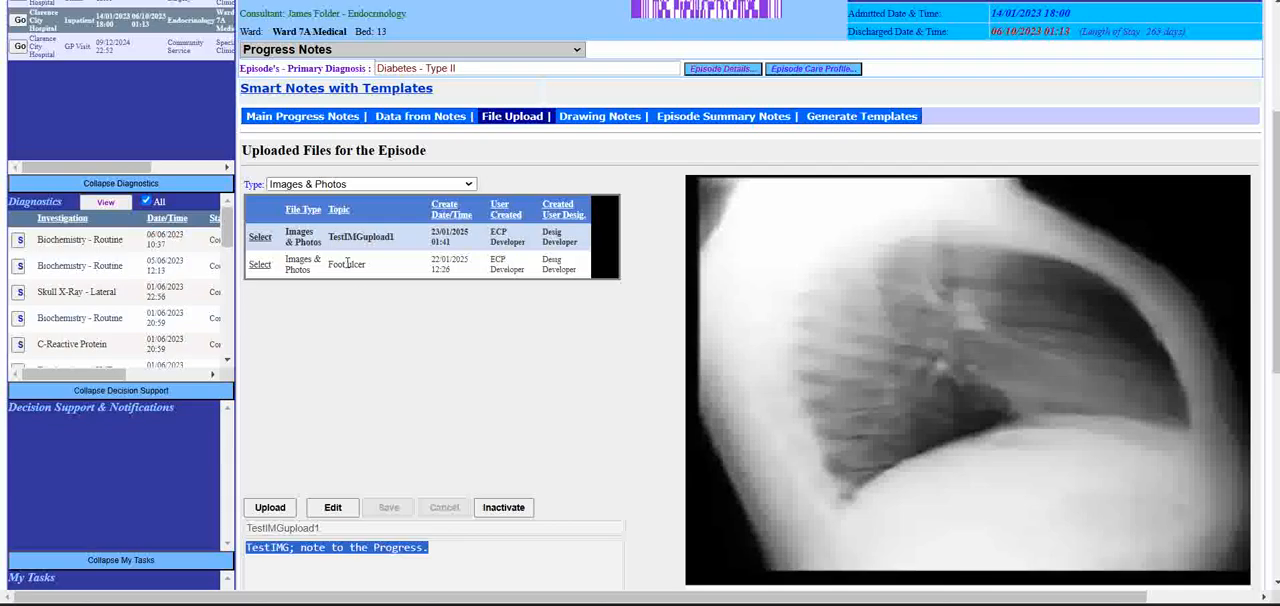
- Select the File Upload: TestIMGupload1 note in the main progress notes and view its text and attached image
left_click(290, 117)
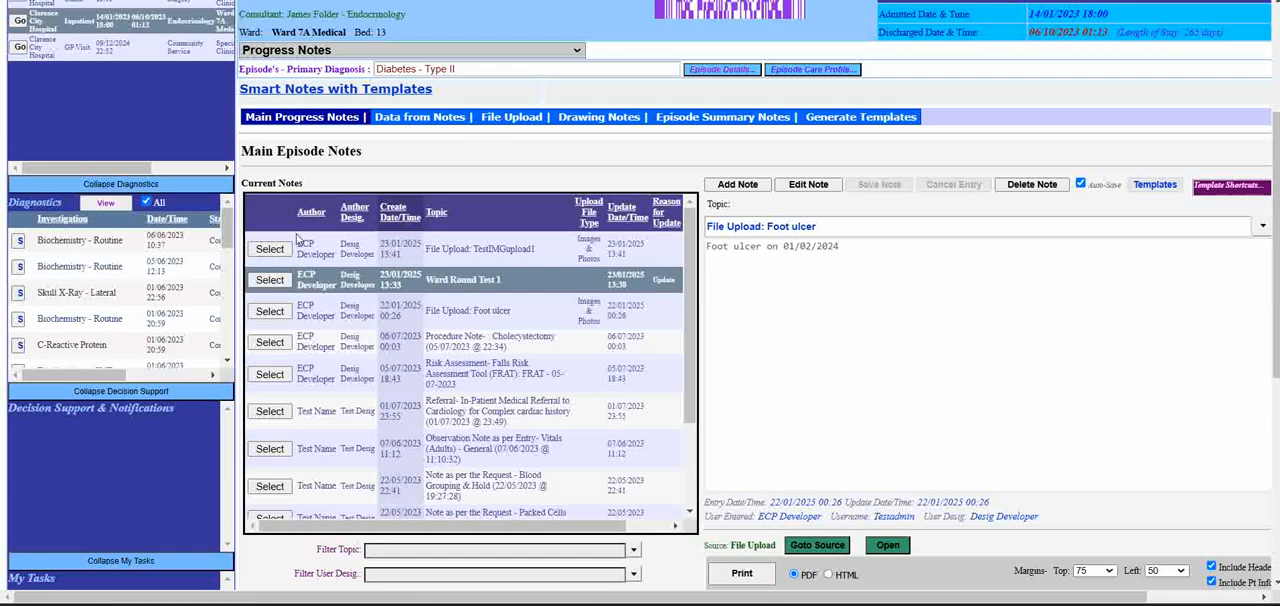
left_click(263, 257)
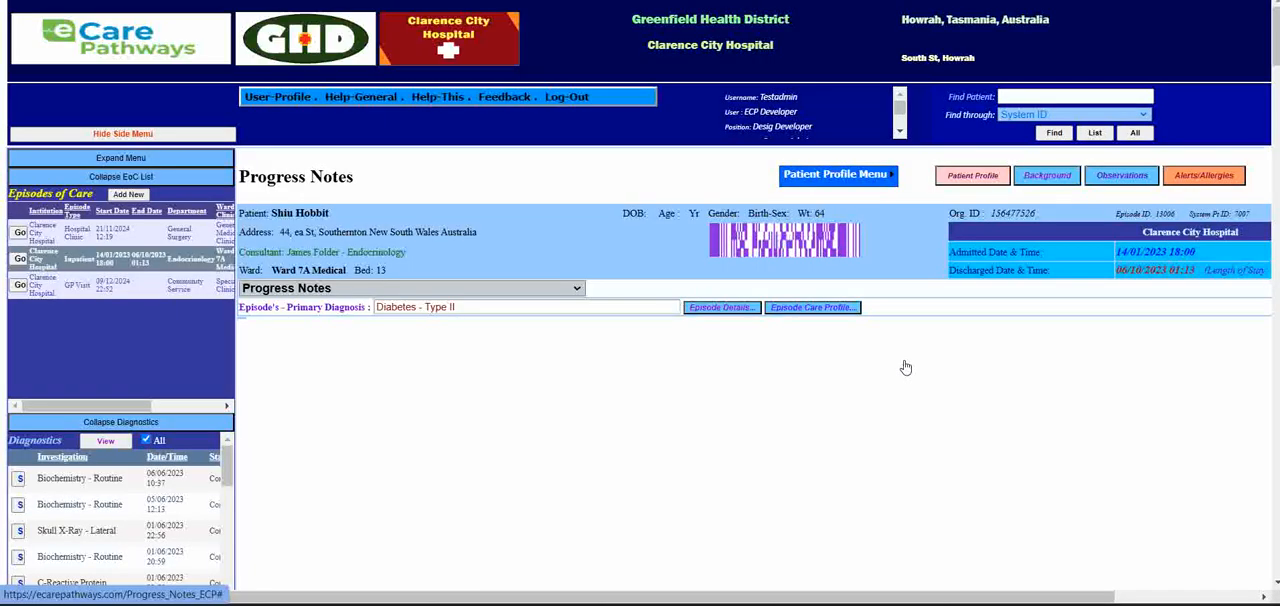
scroll(905, 368, "down", 5)
scroll(836, 104, "up", 3)
left_click_drag(872, 163, 703, 172)
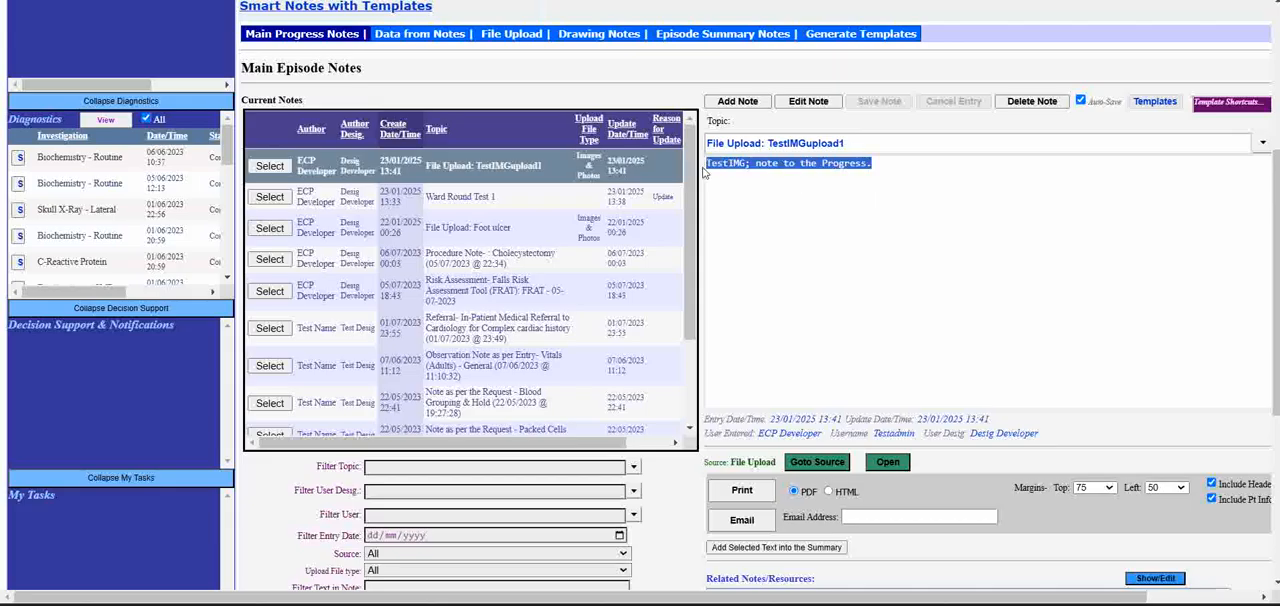
left_click(889, 463)
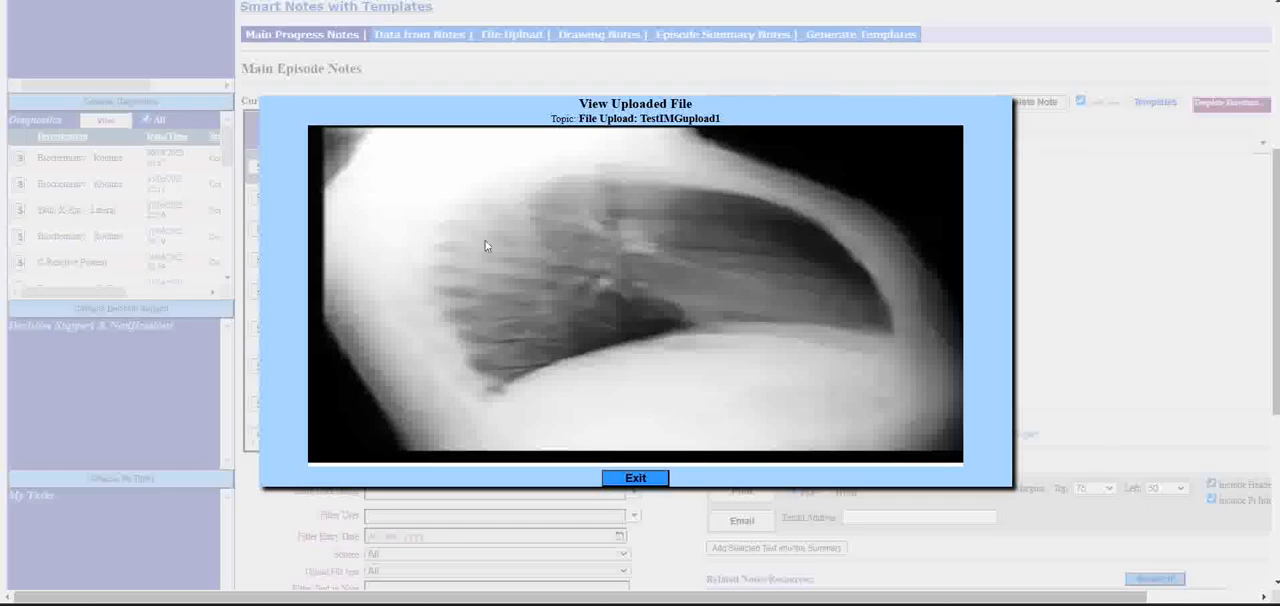
left_click(636, 478)
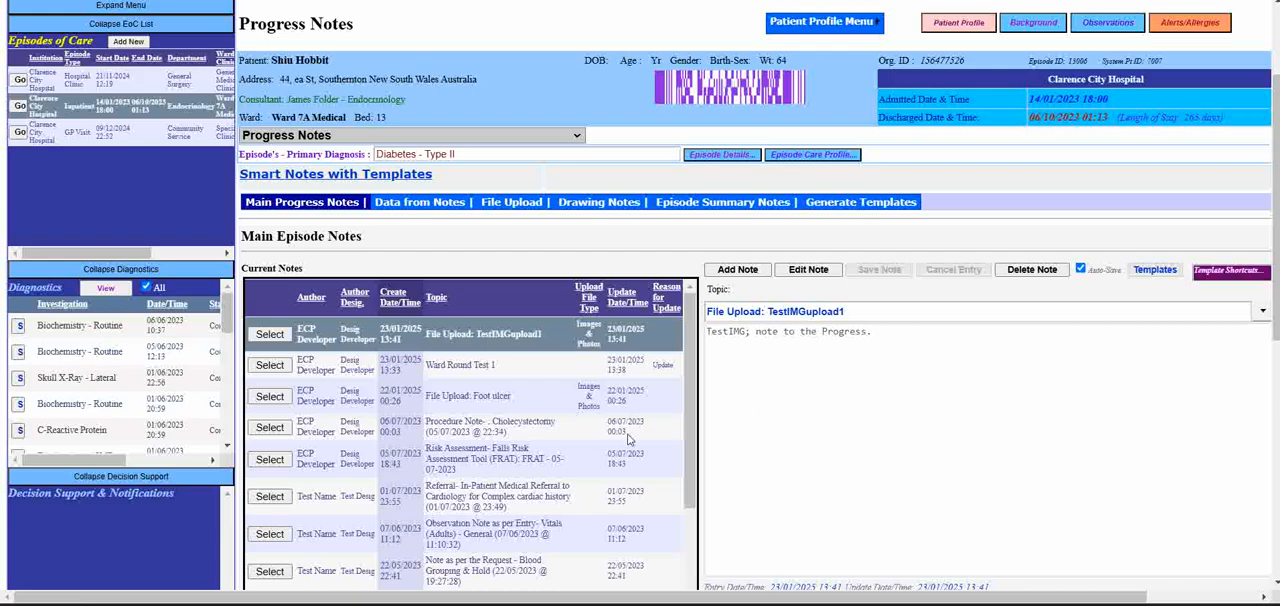
- Look over the current notes list, its filters, and the print, email and summary options for the TestIMGupload1 note
scroll(697, 462, "down", 1)
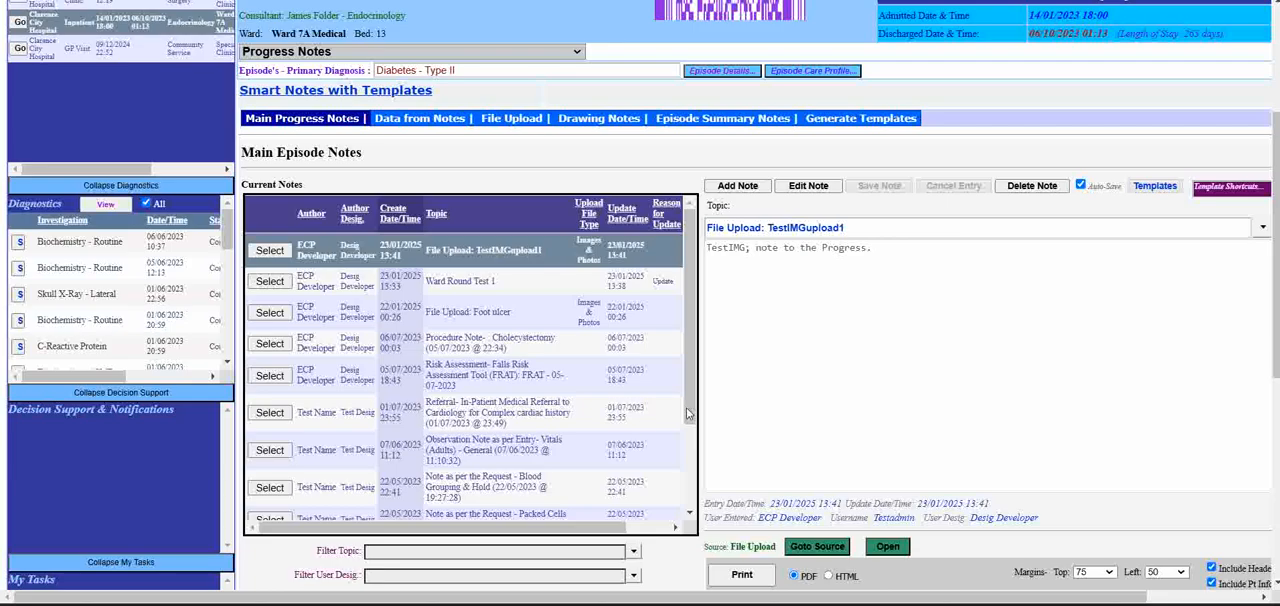
scroll(686, 407, "down", 5)
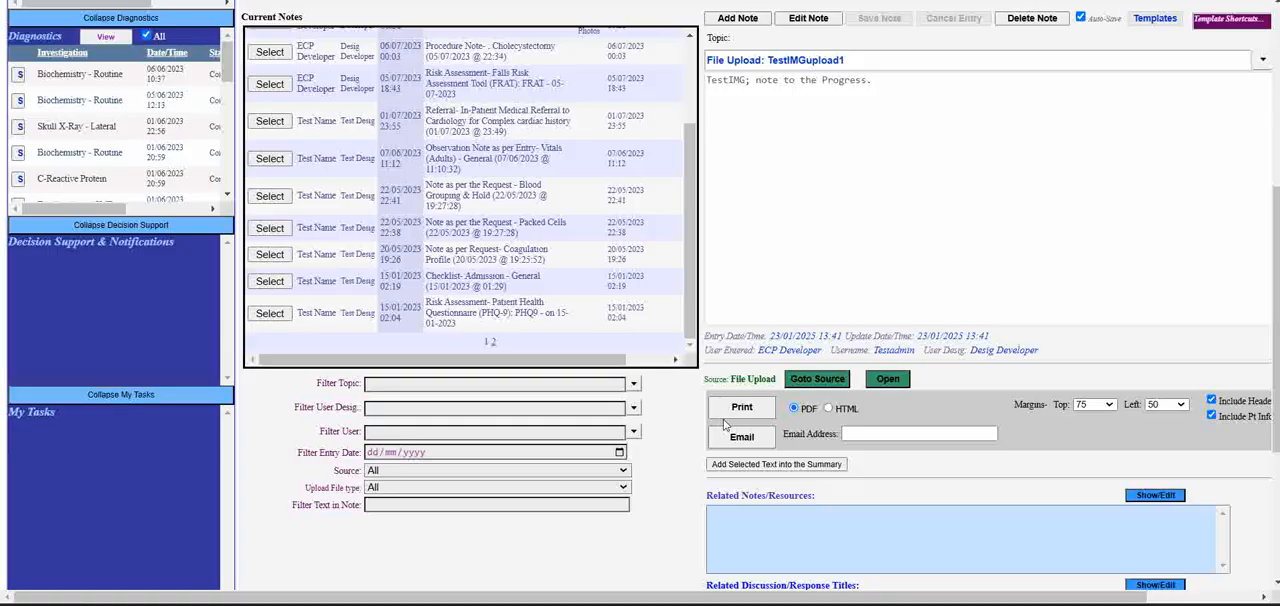
scroll(725, 424, "up", 3)
scroll(690, 386, "up", 3)
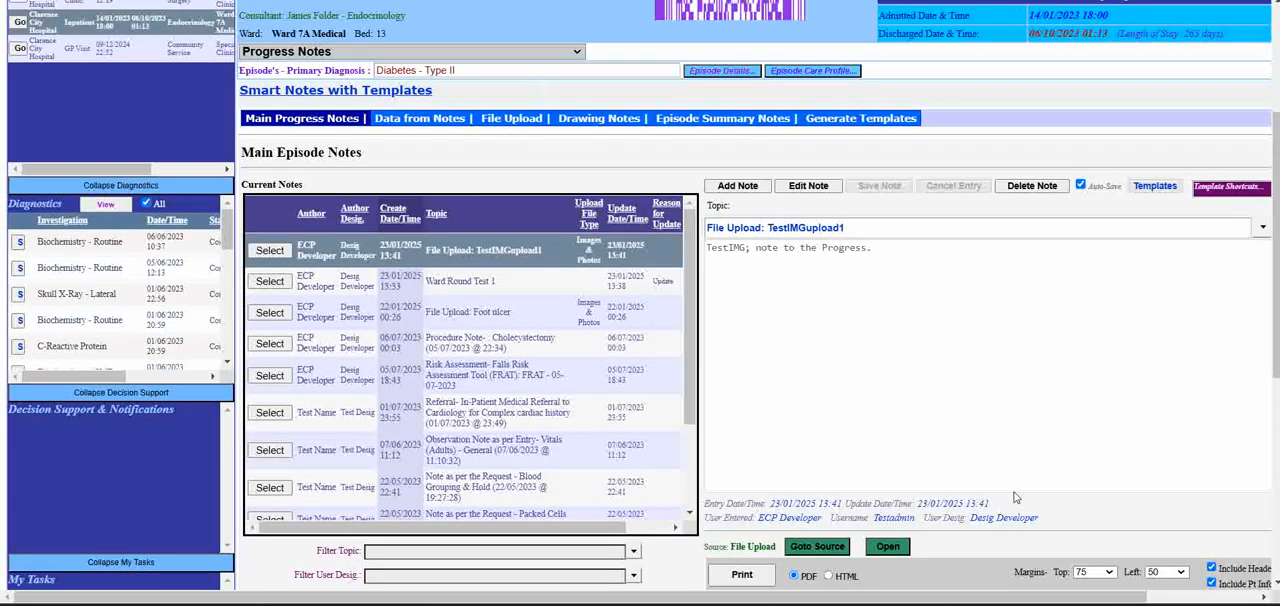
scroll(1003, 505, "down", 2)
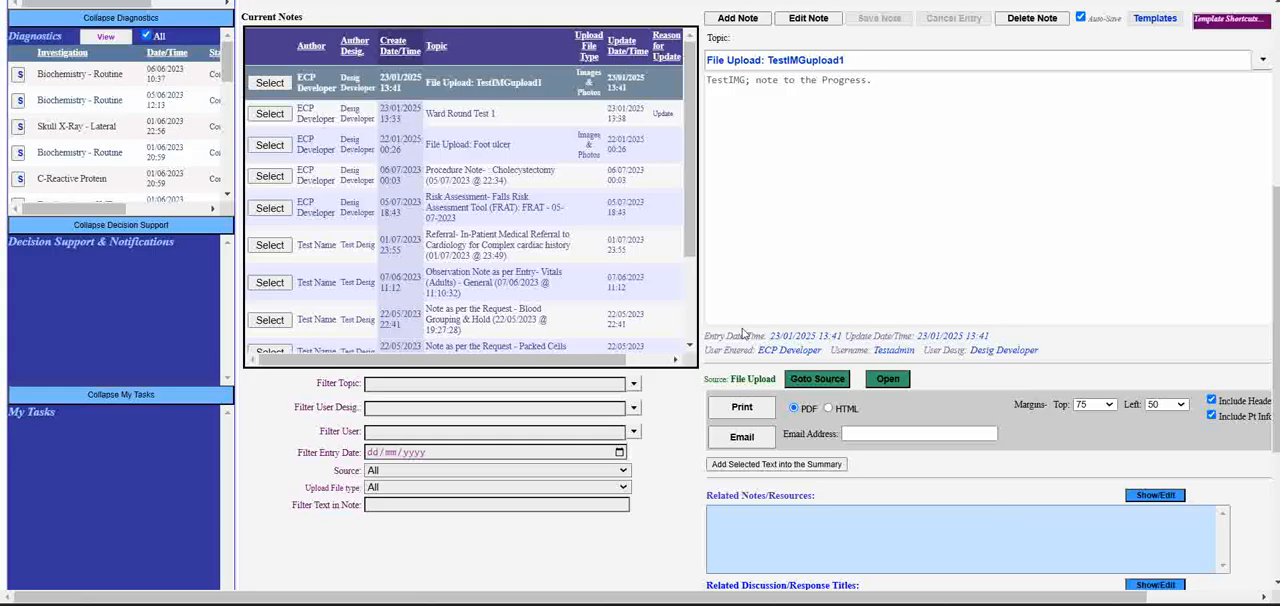
scroll(742, 334, "up", 2)
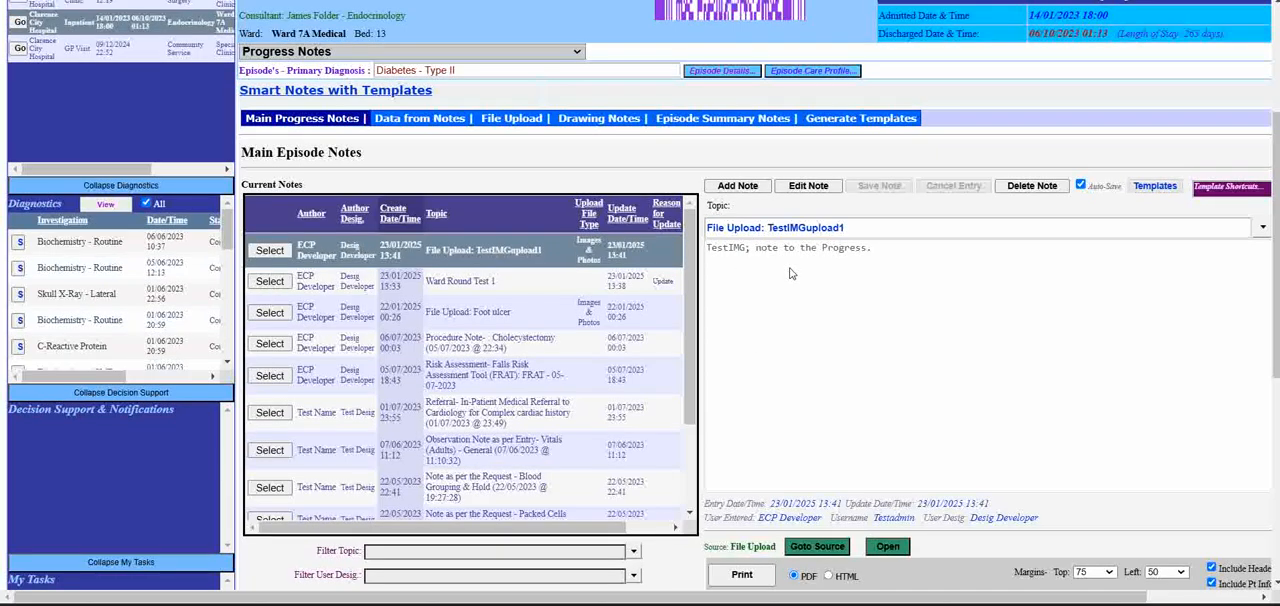
- Select the Ward Round Test 1 note and open it for editing
left_click(270, 284)
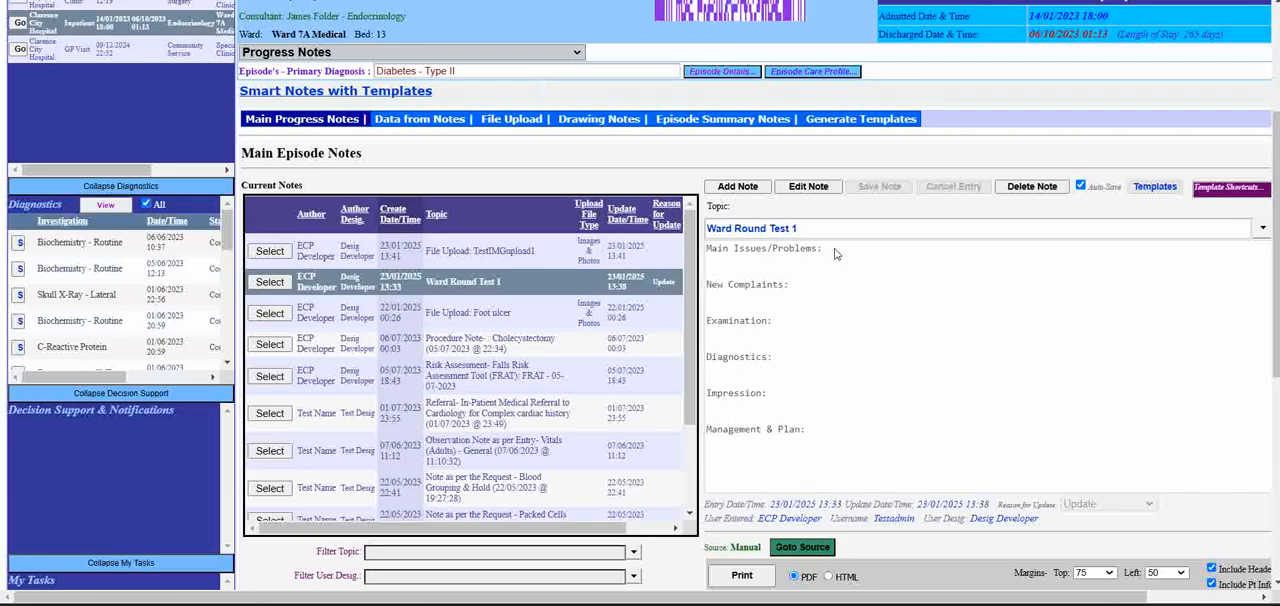
left_click(808, 186)
scroll(787, 358, "down", 2)
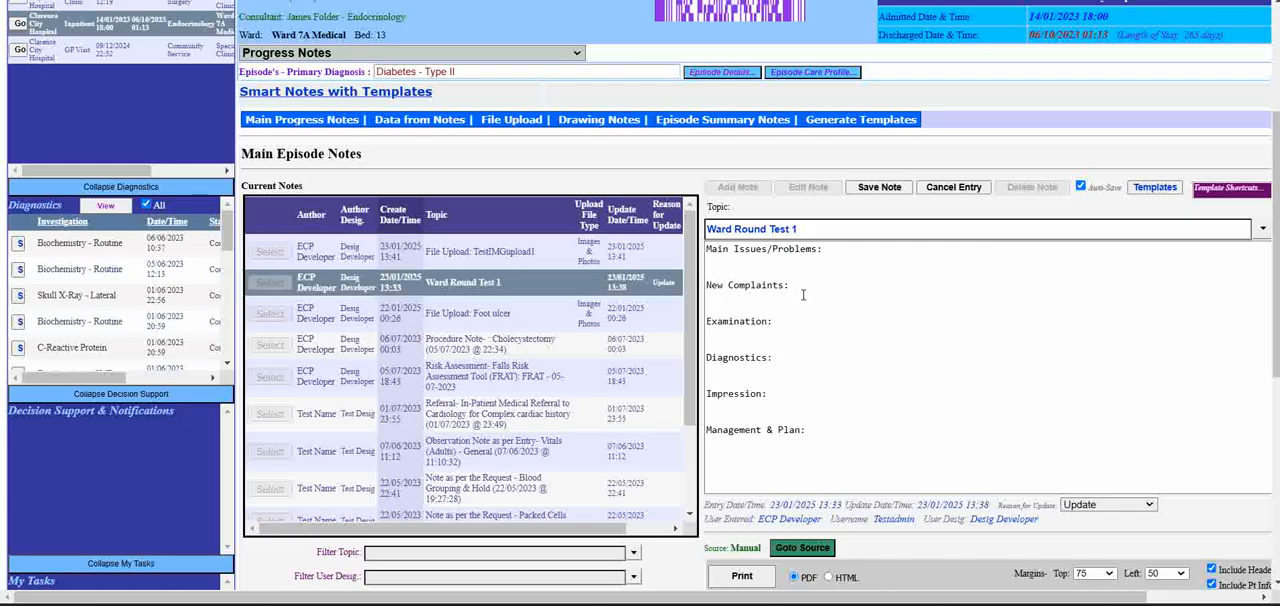
- Enter "Discharge to community further care in nutrition." under Management & Plan in the note text
left_click(815, 431)
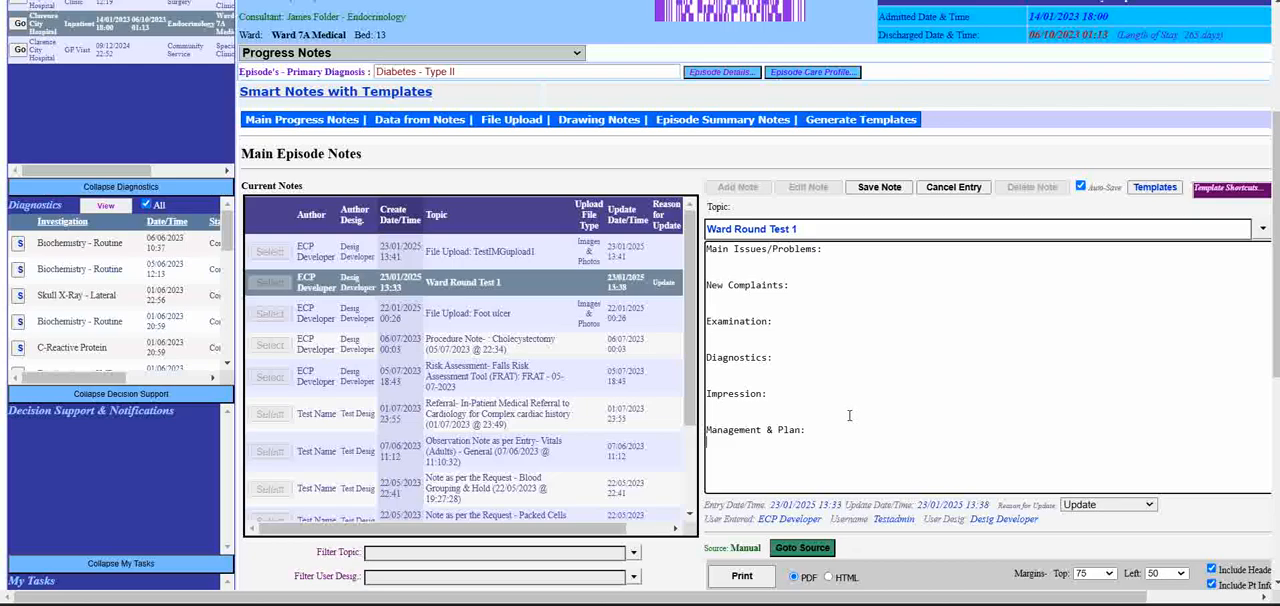
key("BackSpace")
type("Dischge")
key("BackSpace")
type("rge to community further care i")
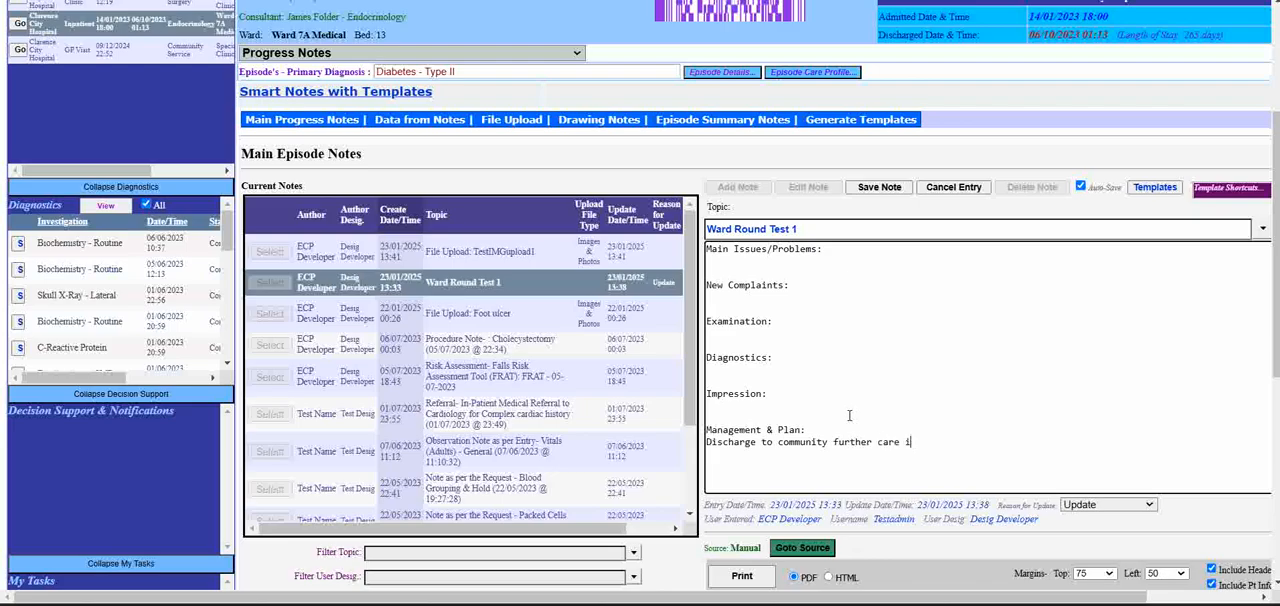
type("n nutrition.")
- Save the edited Ward Round Test 1 note with Update as the reason
left_click_drag(986, 444, 704, 444)
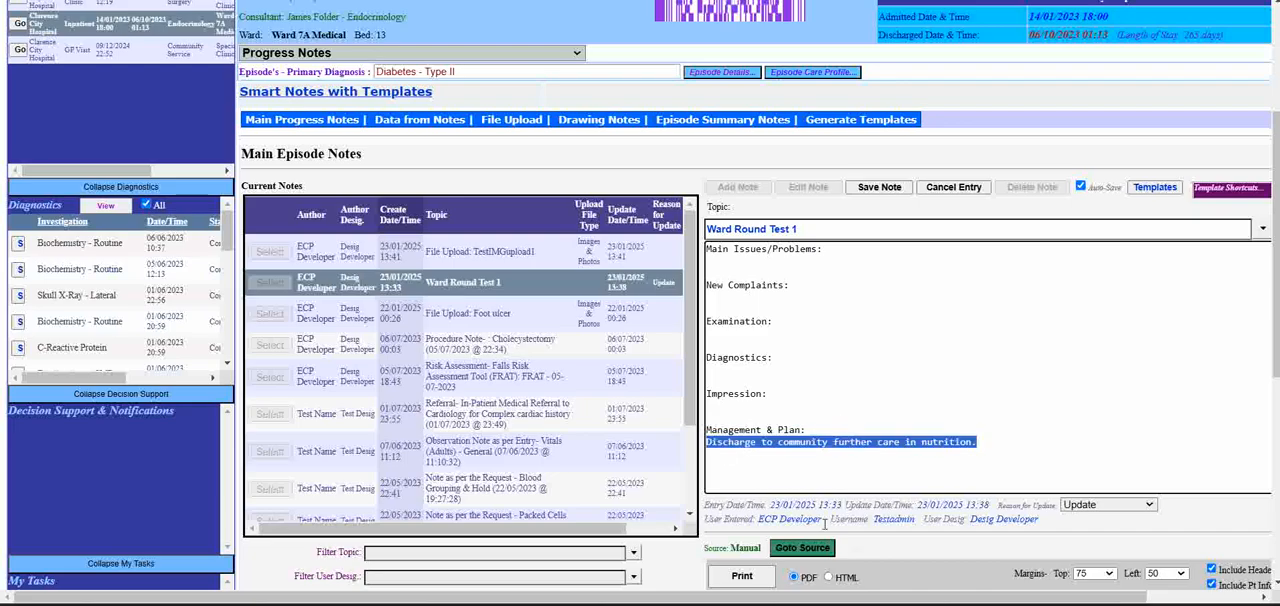
left_click(860, 404)
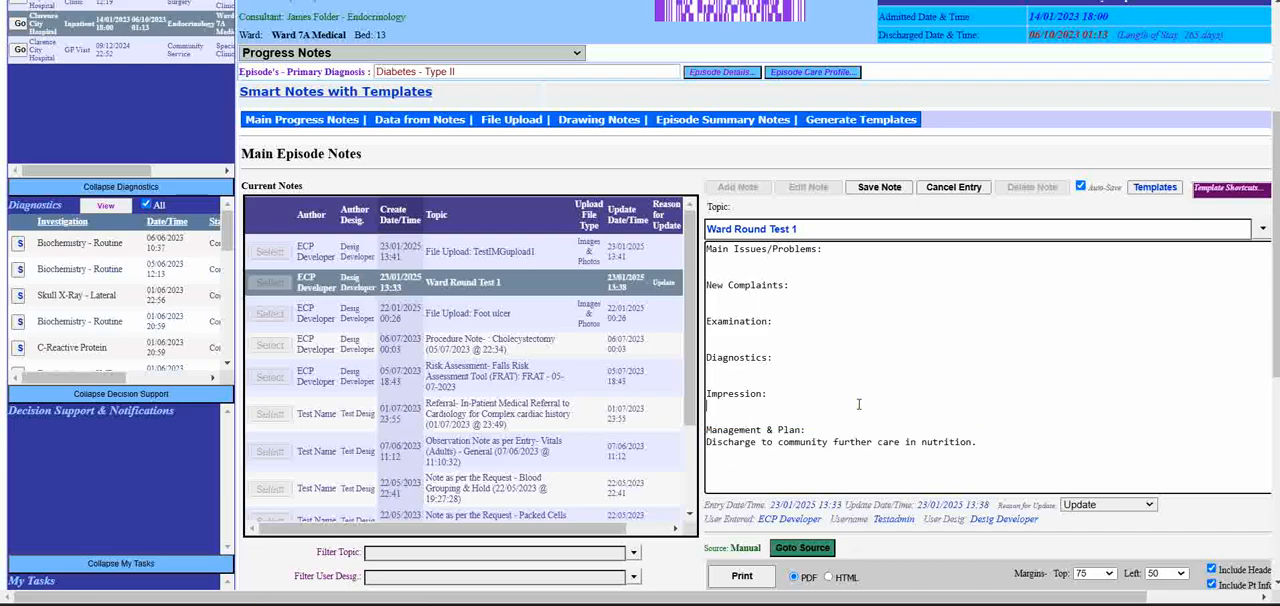
left_click(893, 187)
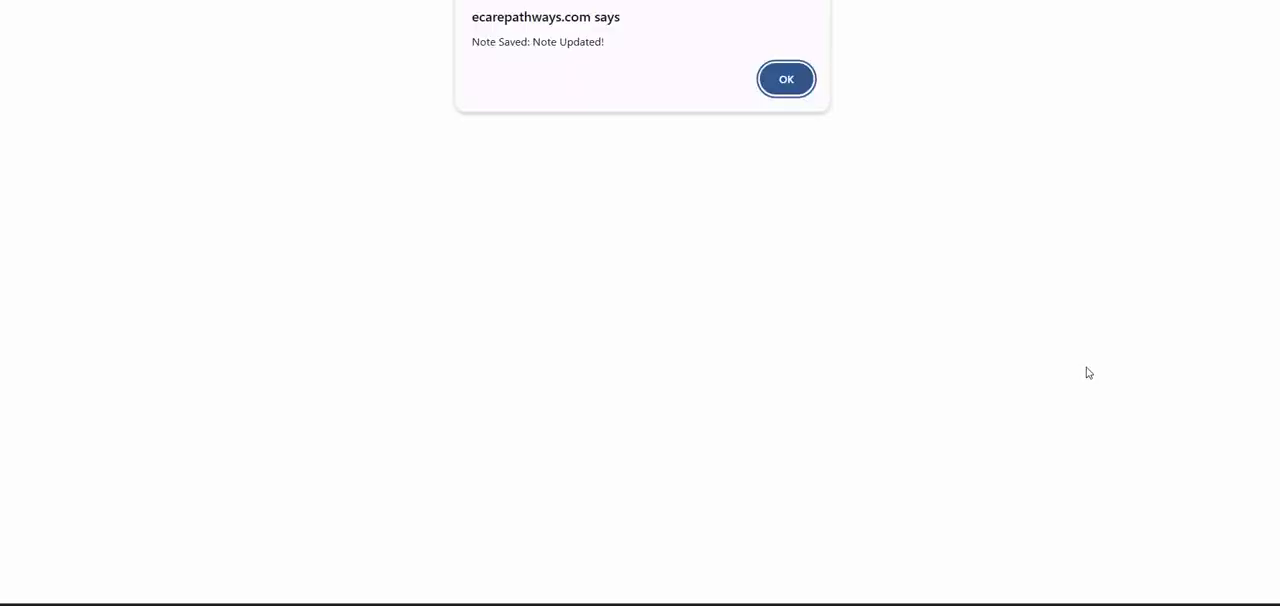
left_click(794, 78)
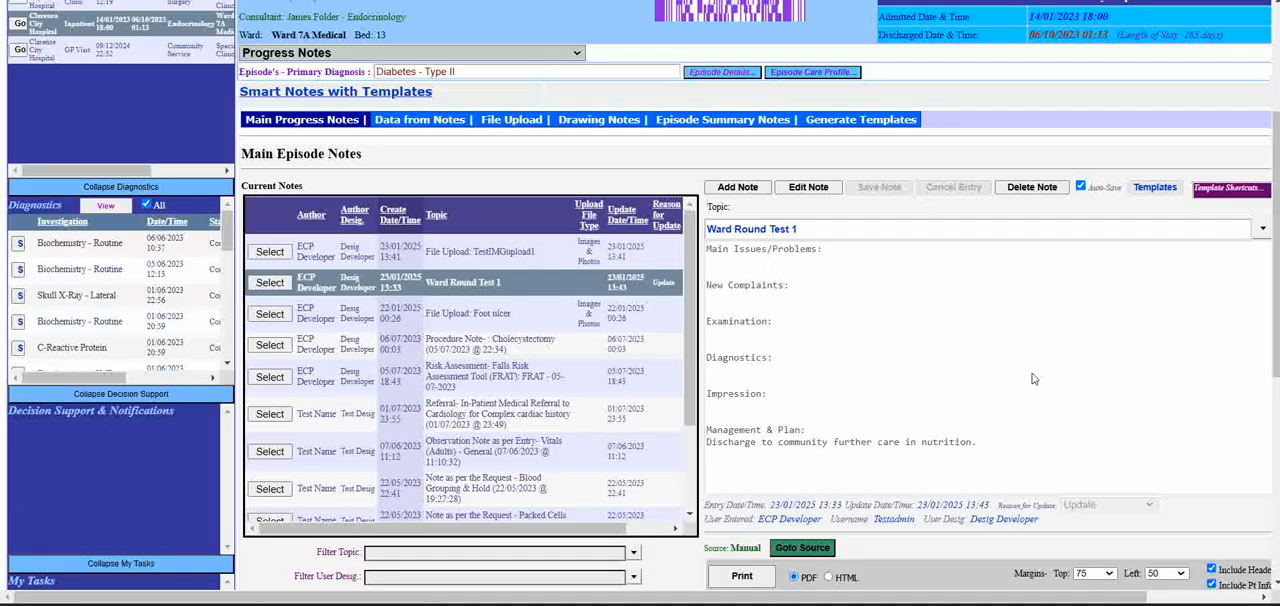
scroll(898, 407, "down", 1)
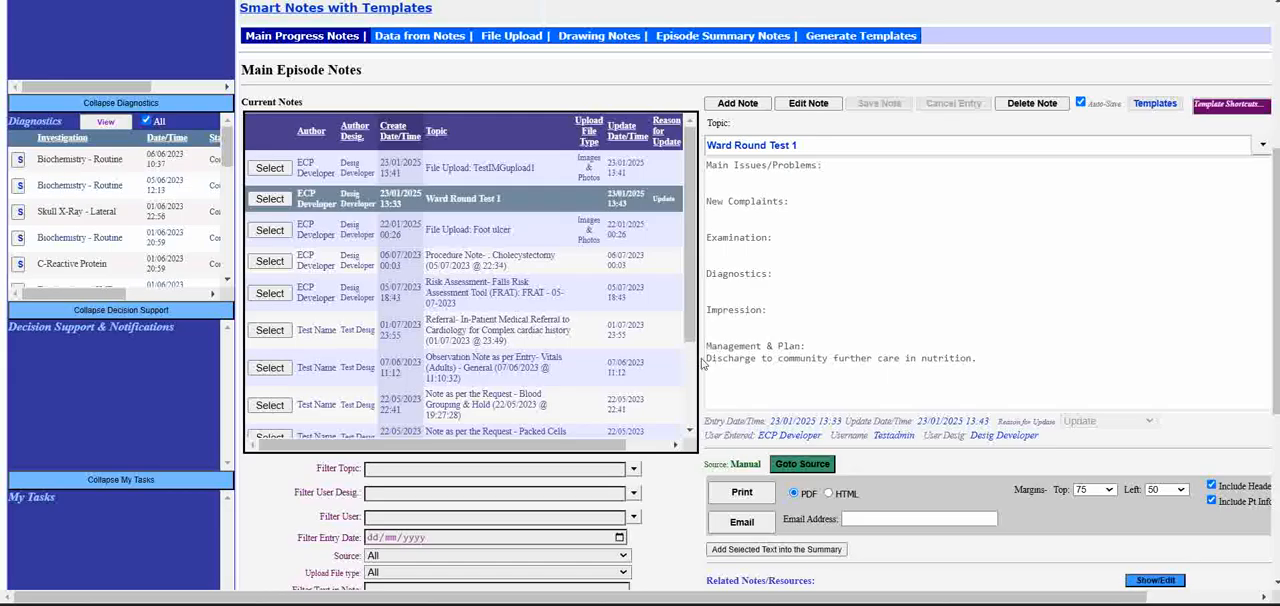
left_click_drag(708, 362, 985, 360)
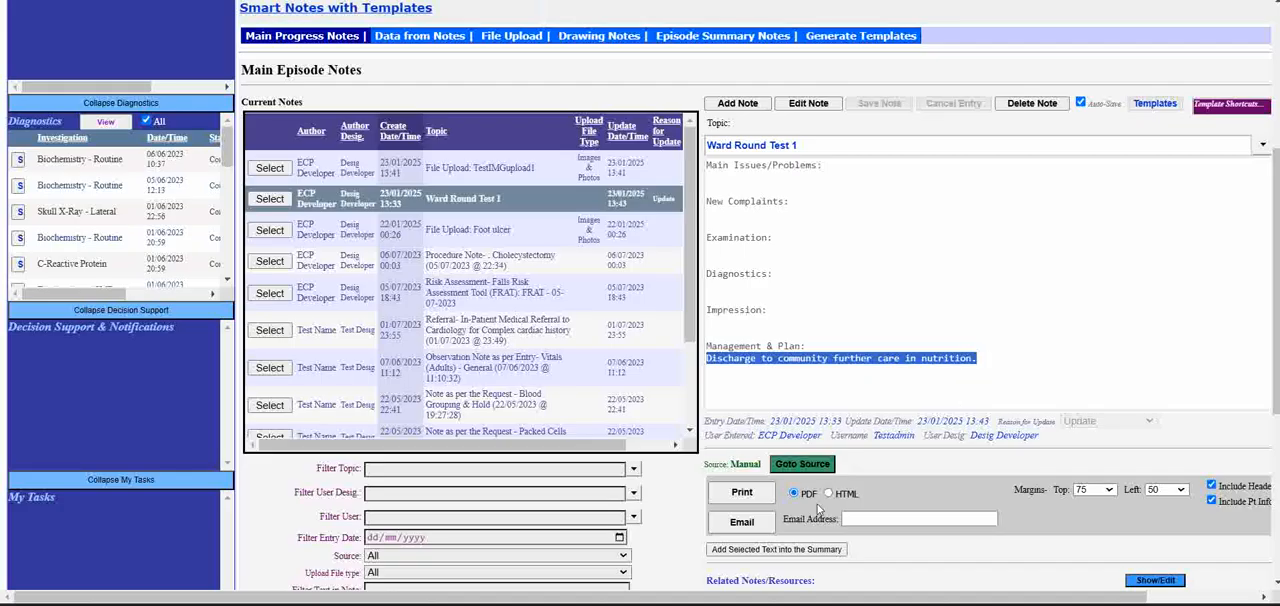
left_click(788, 549)
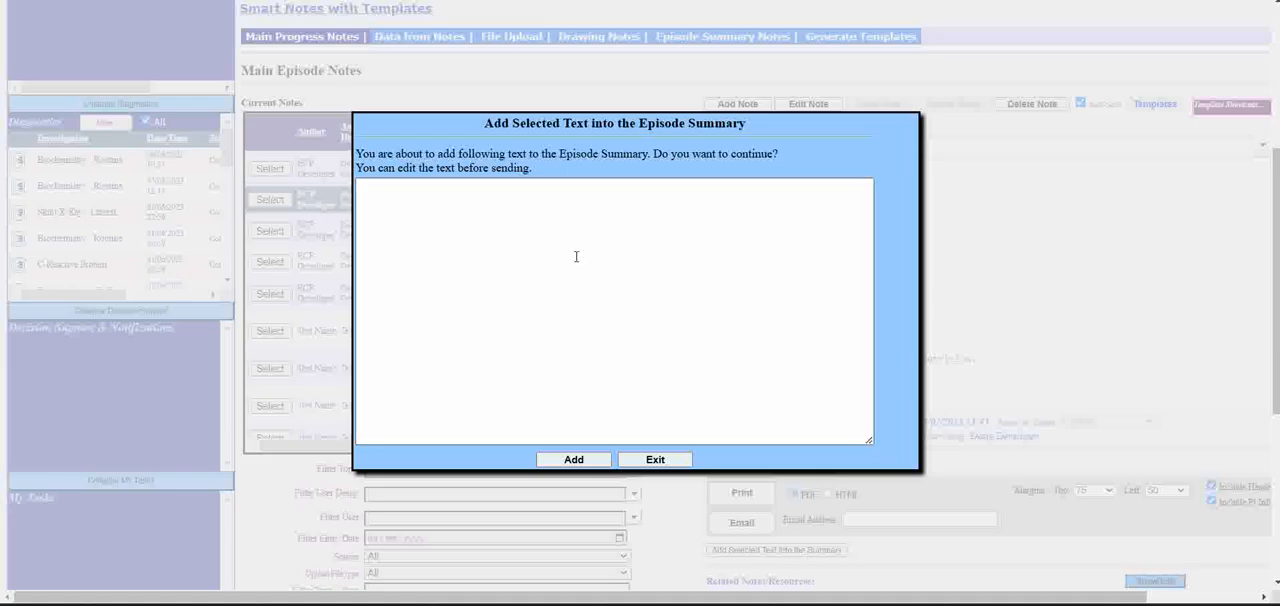
left_click(543, 201)
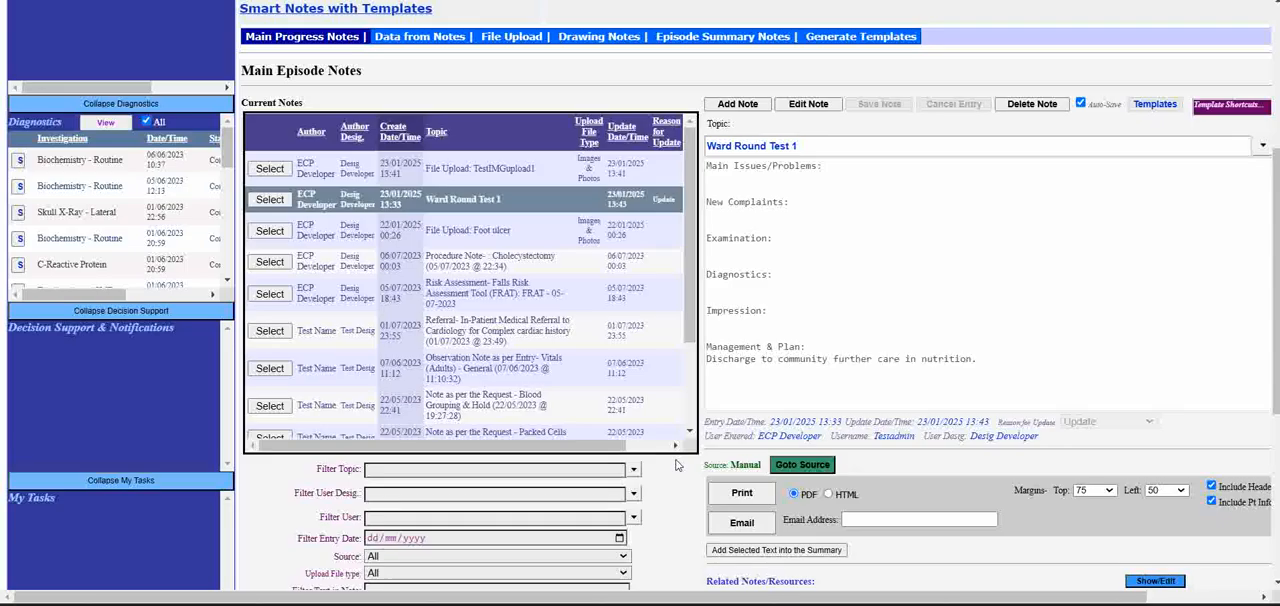
left_click(677, 463)
- Add the sentence "Discharge to community further care in nutrition." from the Ward Round Test 1 note to the Episode Summary
mouse_move(713, 362)
left_mouse_down()
mouse_move(980, 363)
mouse_move(714, 363)
left_mouse_up()
left_click(704, 371)
triple_click(704, 371)
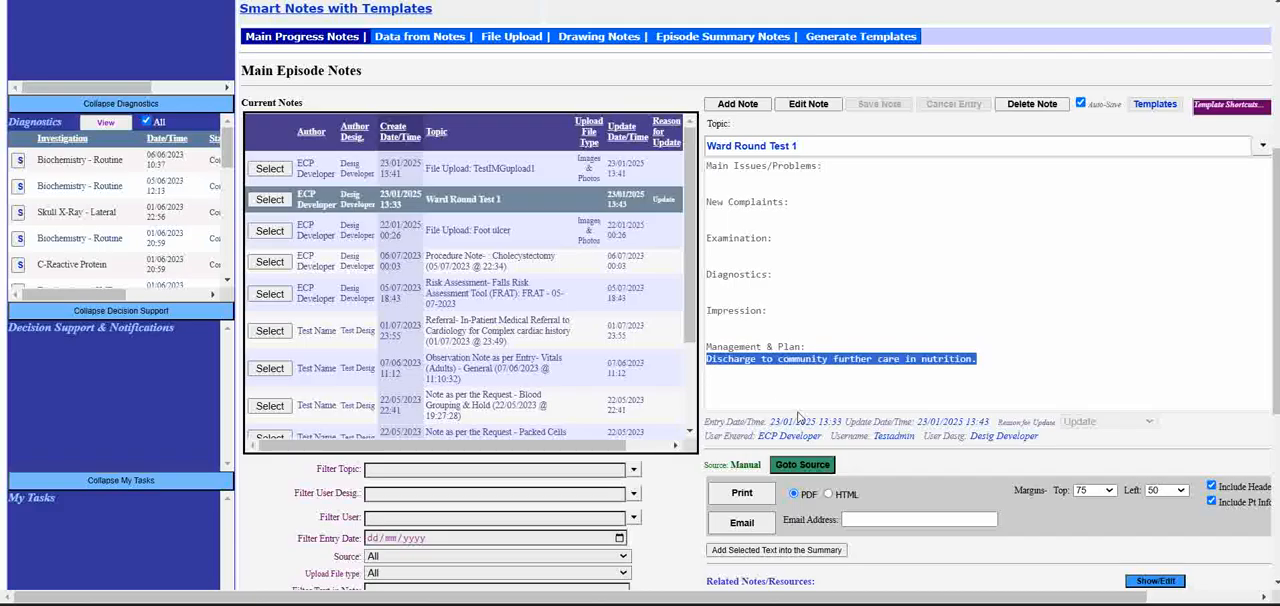
left_click(813, 552)
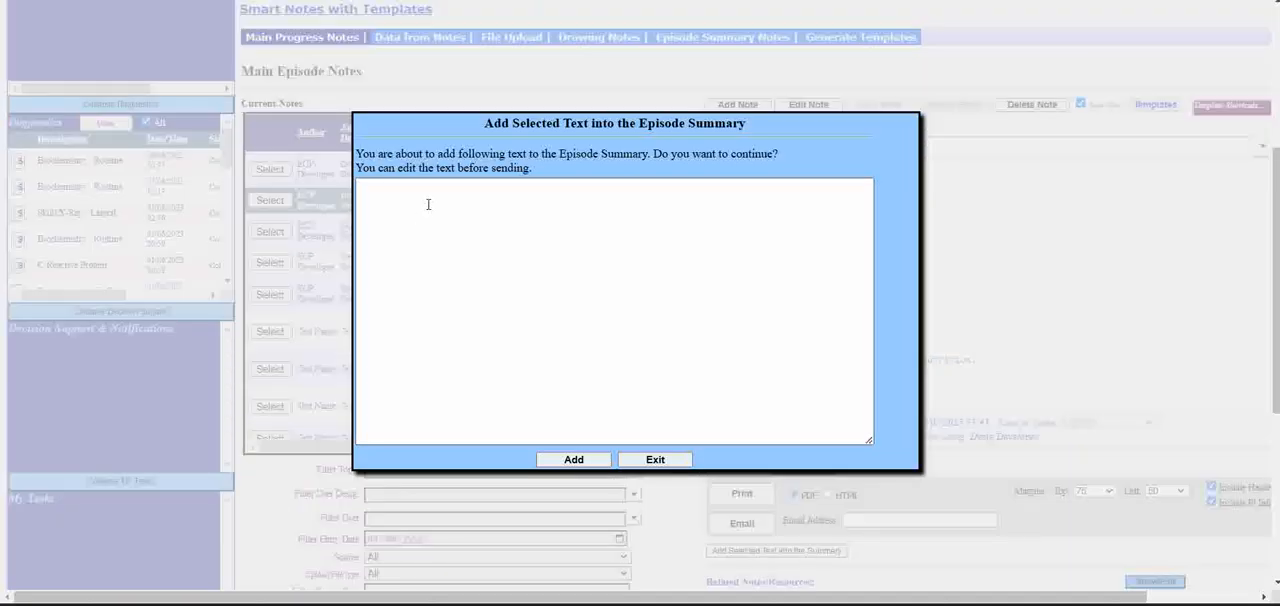
left_click(428, 204)
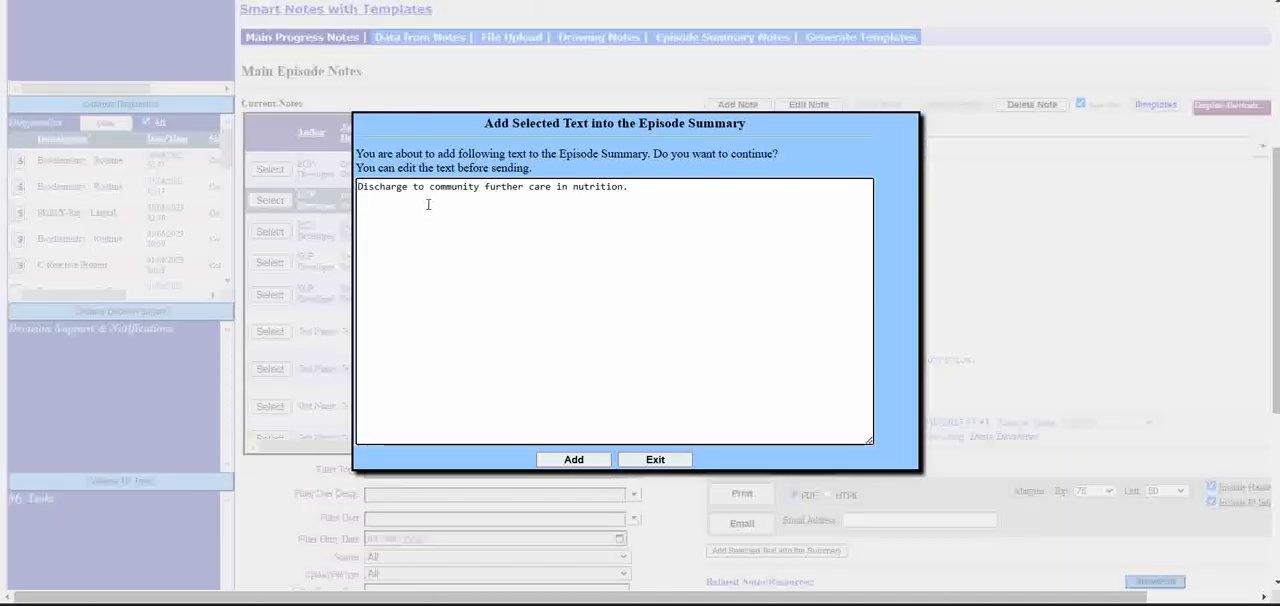
left_click(575, 460)
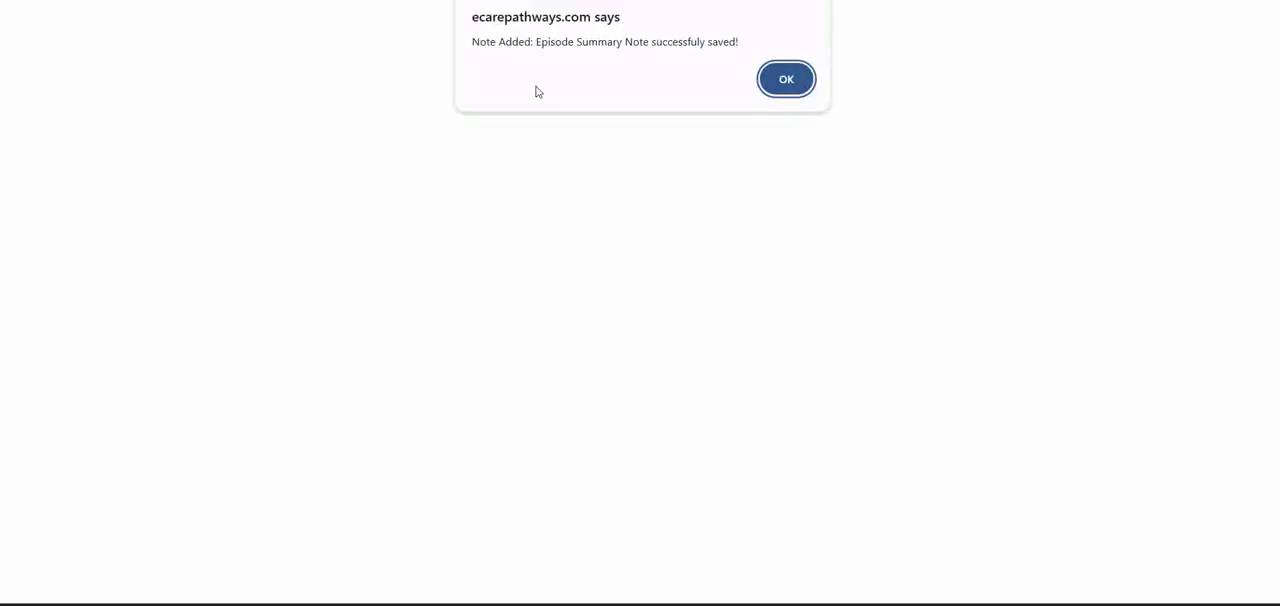
left_click(787, 80)
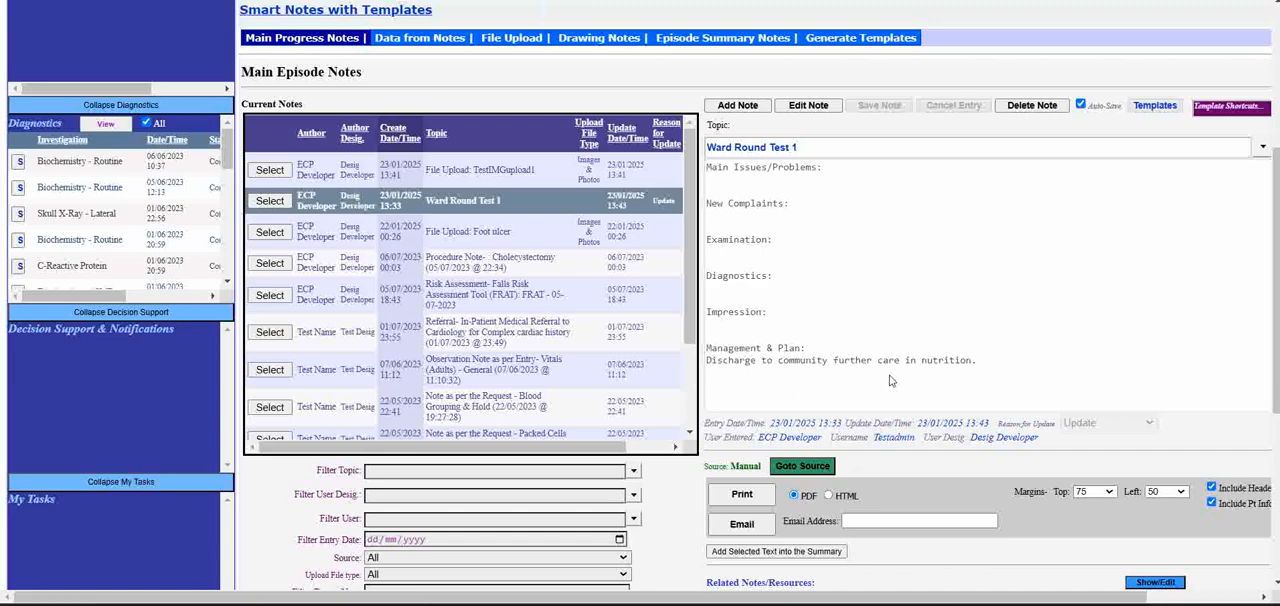
- Open the Episode Summary Notes and view the new community discharge entry and the Discharge Planning entry
scroll(975, 433, "up", 1)
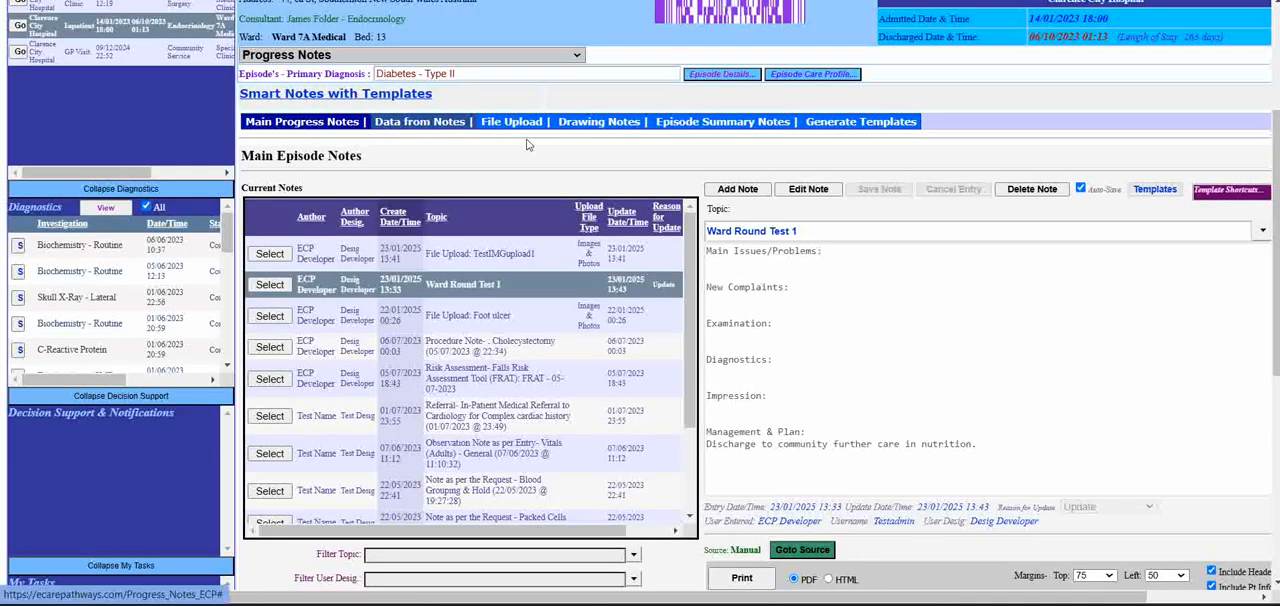
scroll(700, 128, "up", 3)
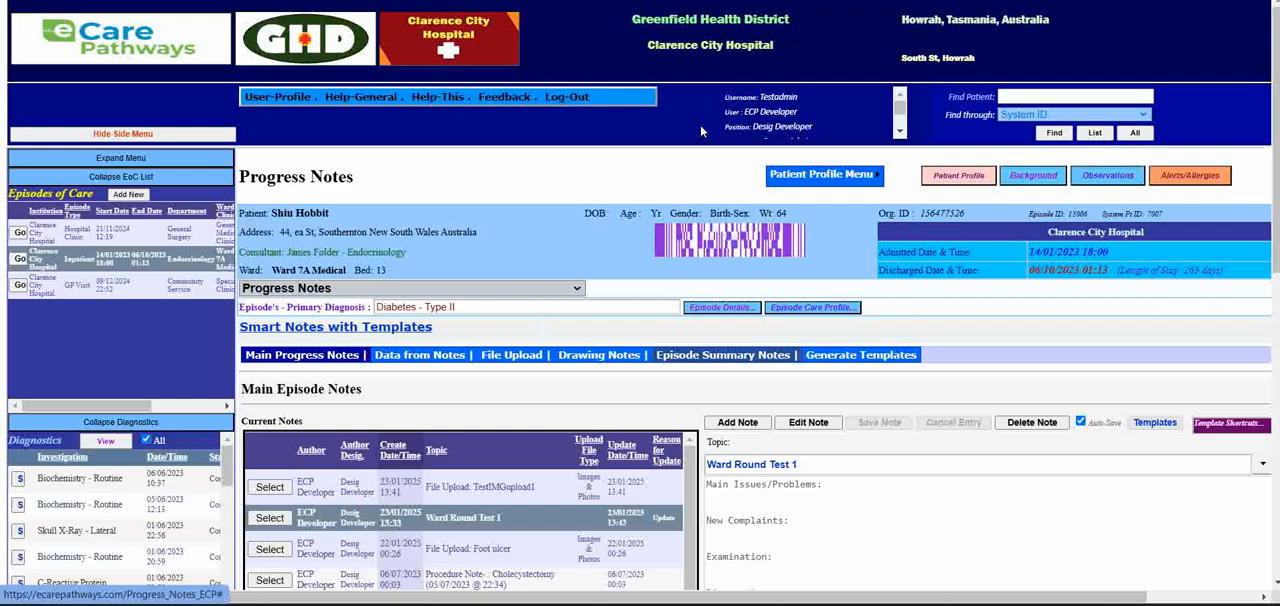
left_click(738, 354)
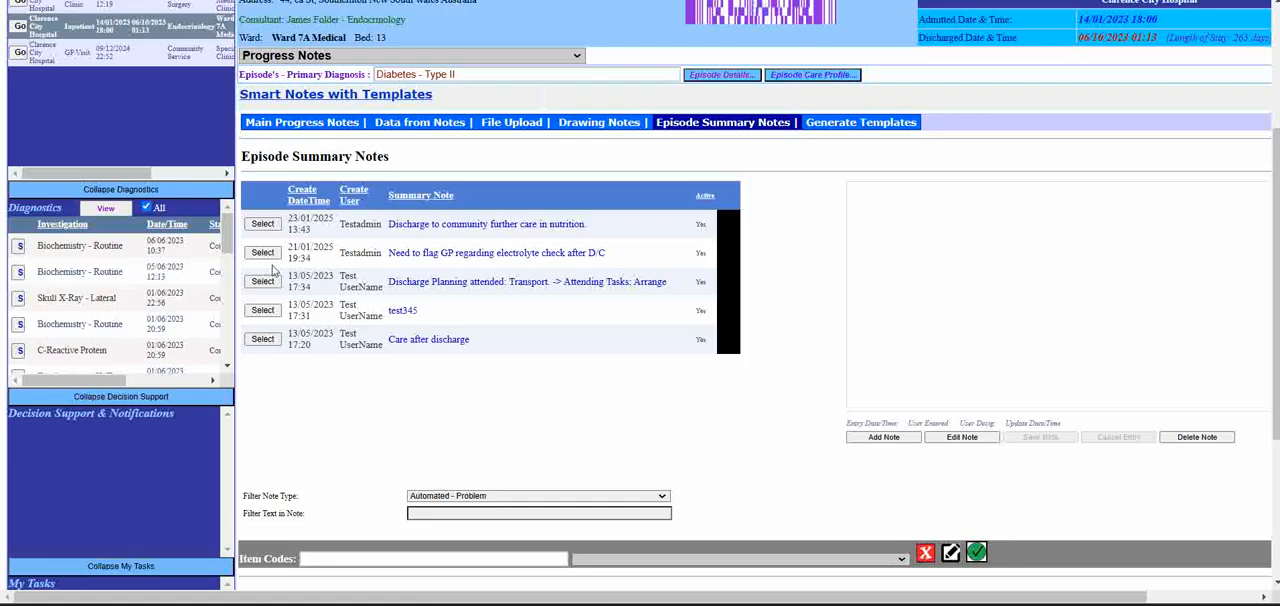
left_click(263, 225)
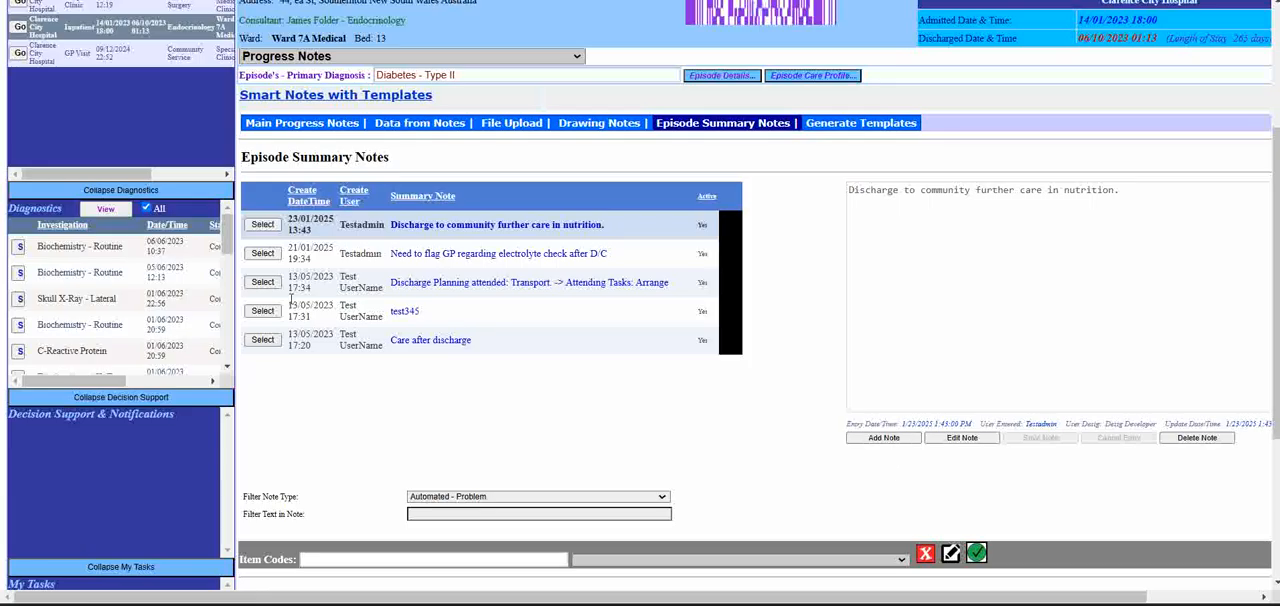
left_click(262, 282)
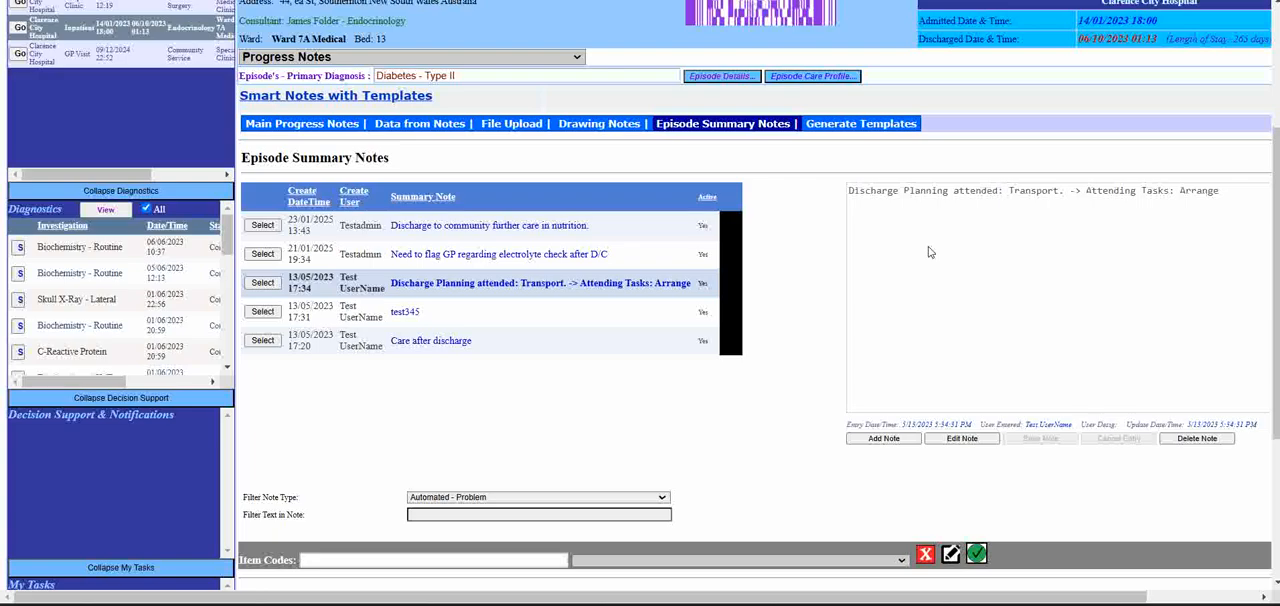
left_click_drag(848, 197, 1247, 215)
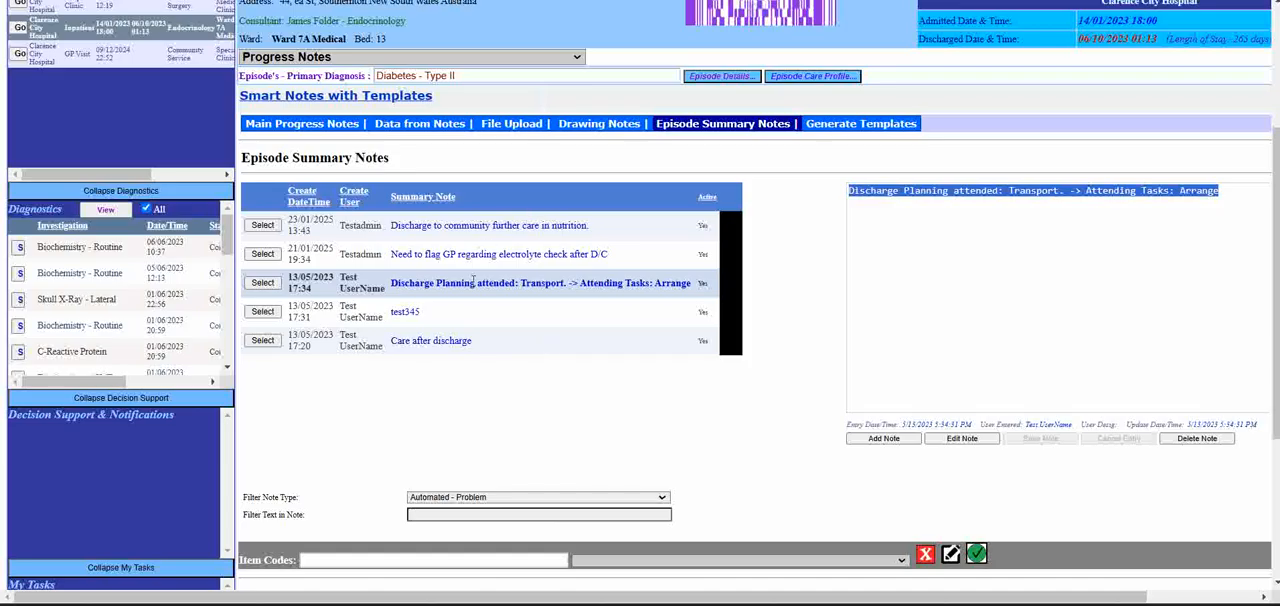
- Return to the main progress notes and review the notes list, filters, and output and related-resource options of Ward Round Test 1
scroll(438, 295, "up", 3)
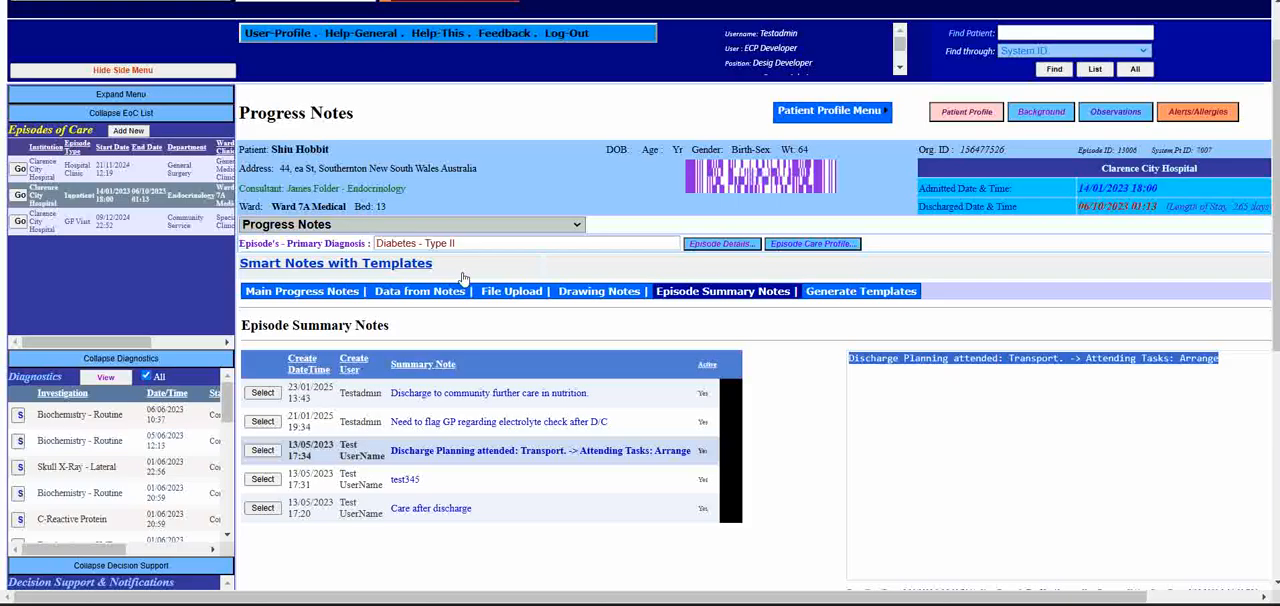
left_click(293, 300)
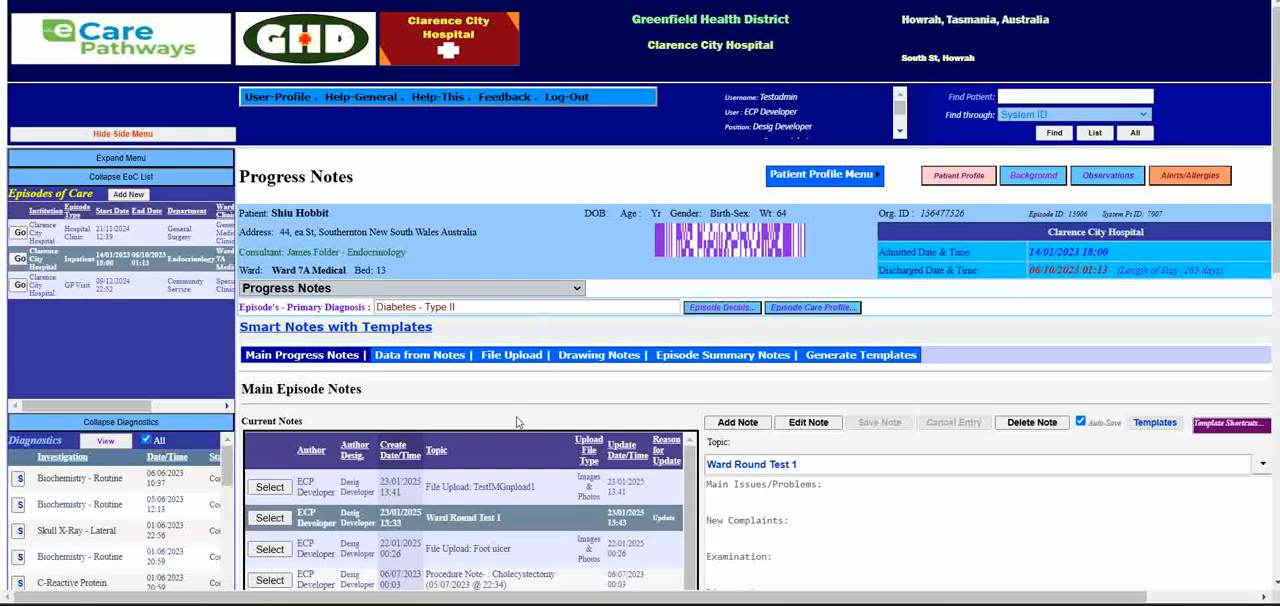
scroll(517, 422, "down", 2)
scroll(398, 308, "up", 1)
left_click(412, 293)
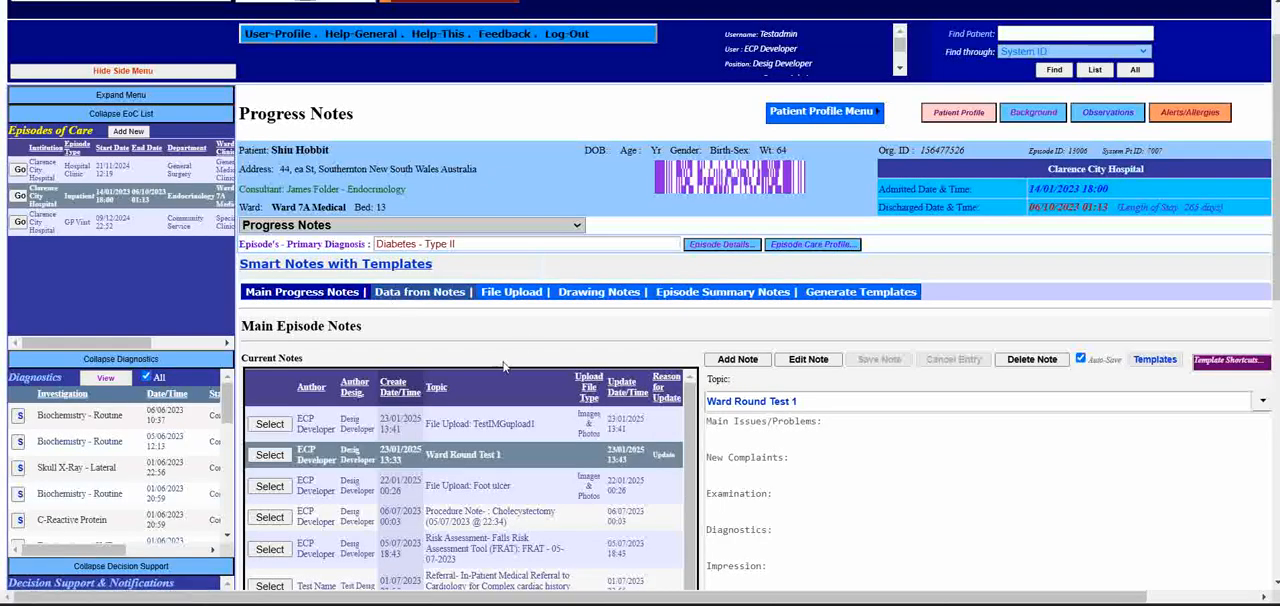
scroll(503, 362, "down", 3)
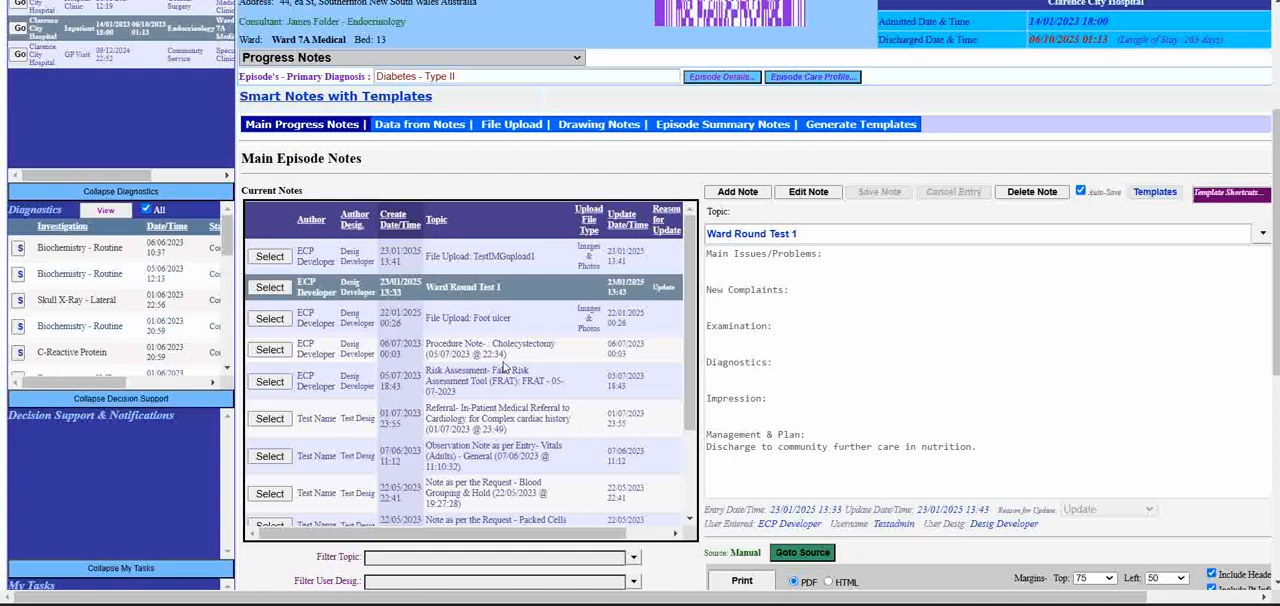
scroll(503, 367, "down", 2)
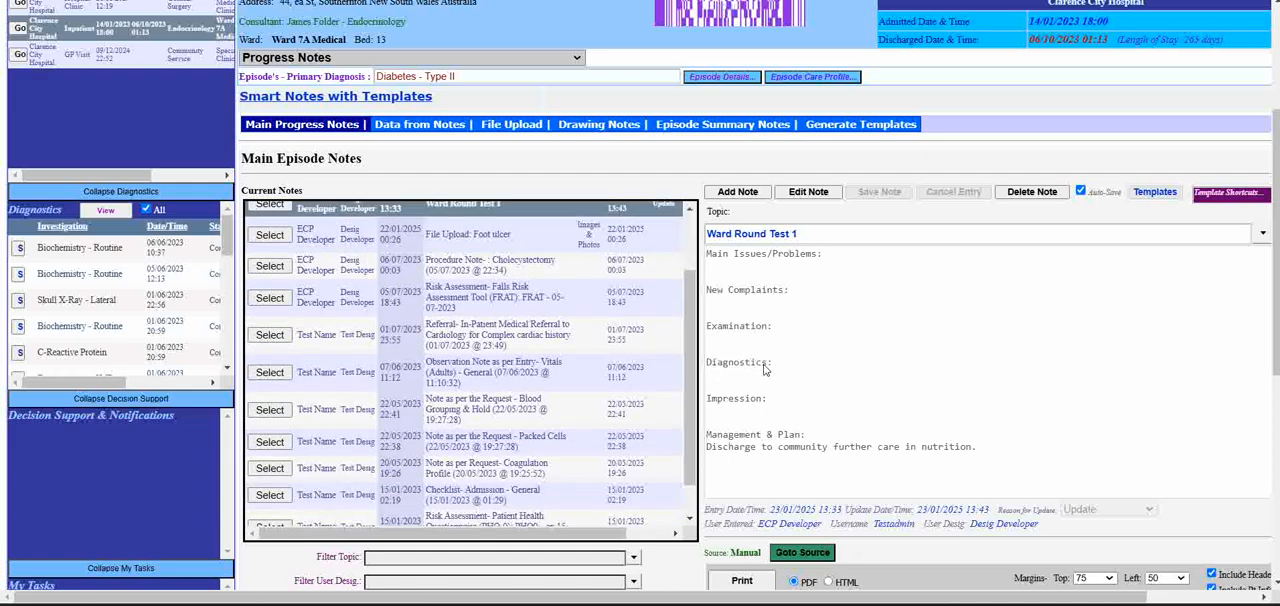
scroll(767, 371, "down", 3)
scroll(961, 459, "up", 3)
scroll(1043, 474, "down", 6)
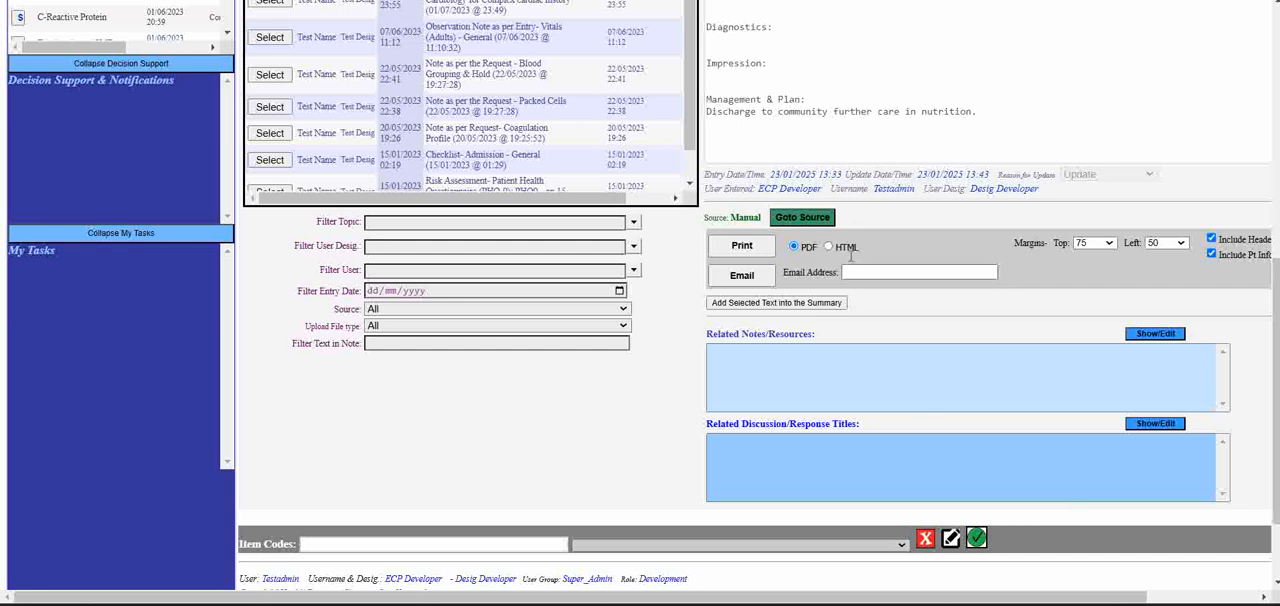
- Add "As per attached image wound is healing." under Impression in the Ward Round Test 1 note and save the edit
scroll(674, 316, "up", 5)
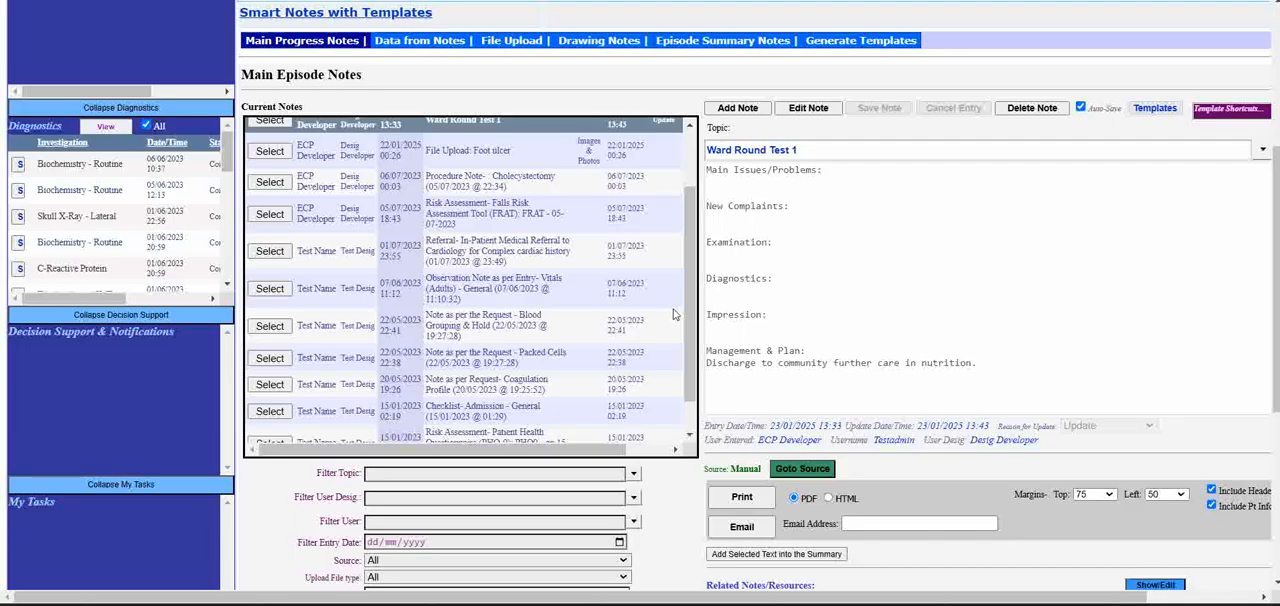
scroll(688, 260, "up", 2)
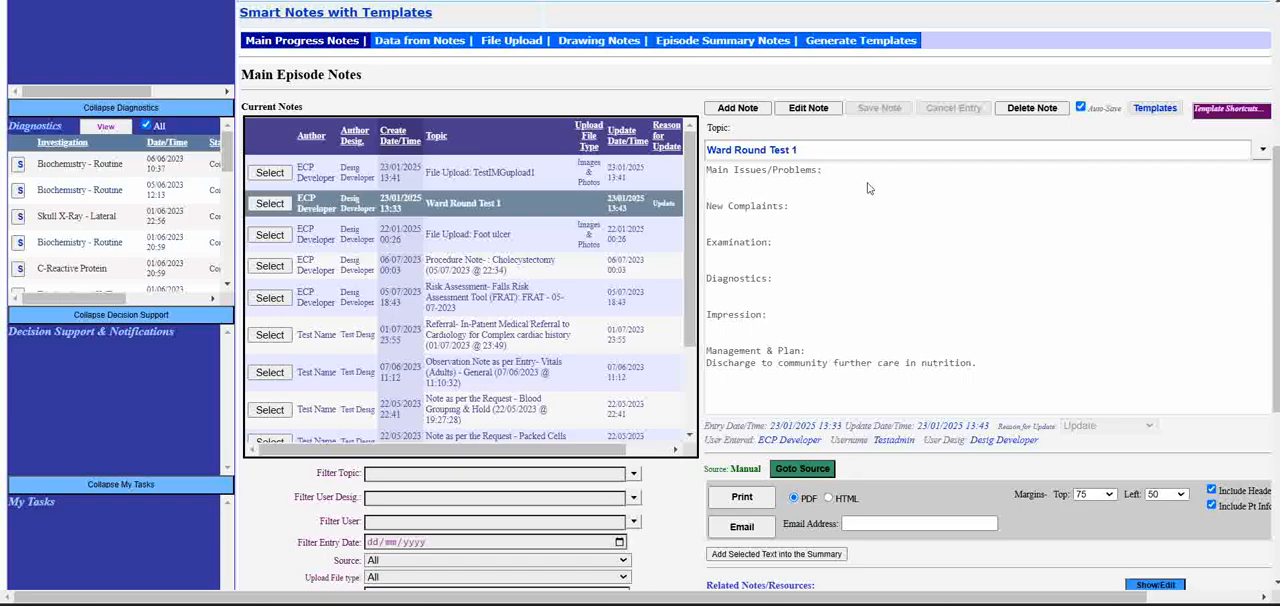
left_click(809, 111)
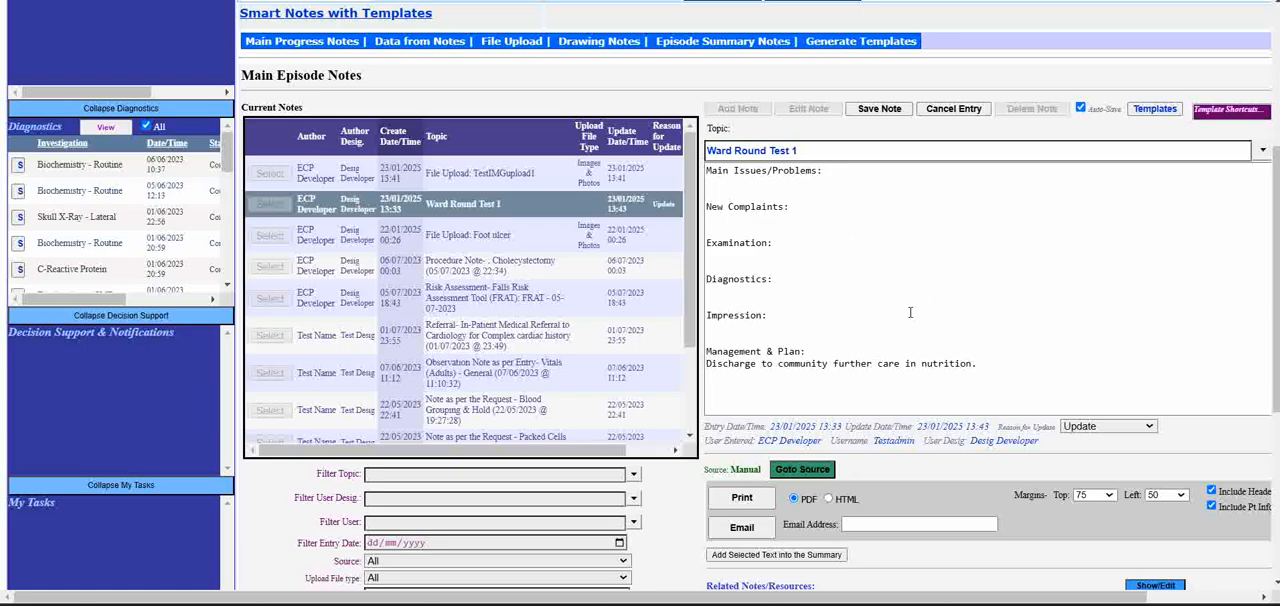
left_click(899, 280)
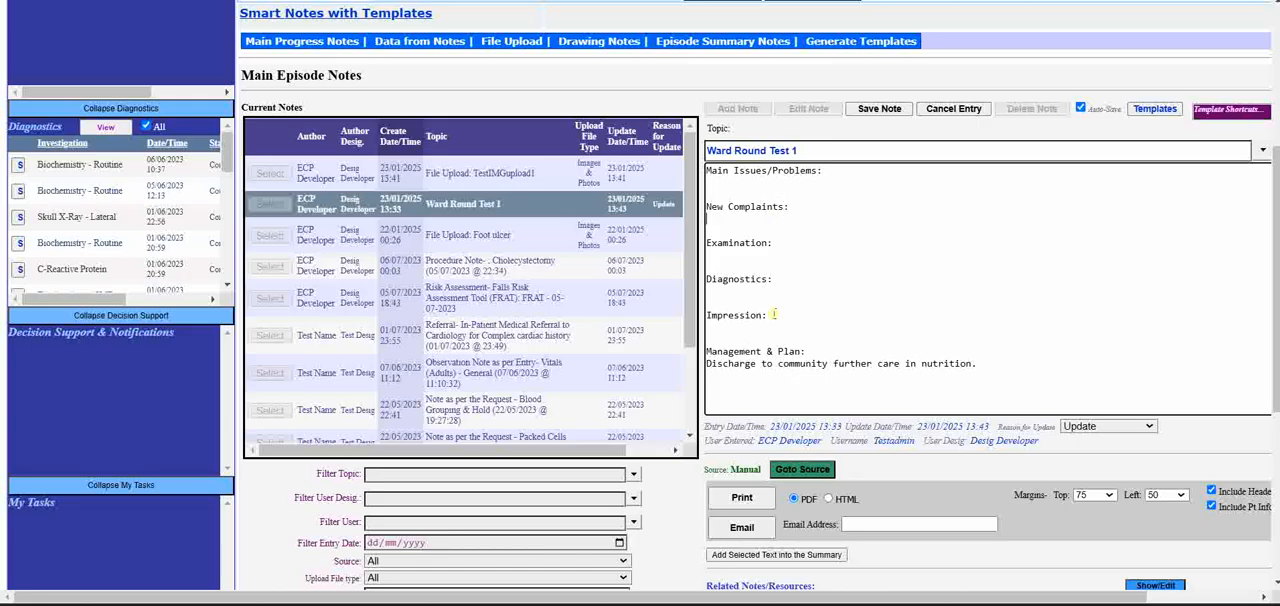
key("Return")
type("As per")
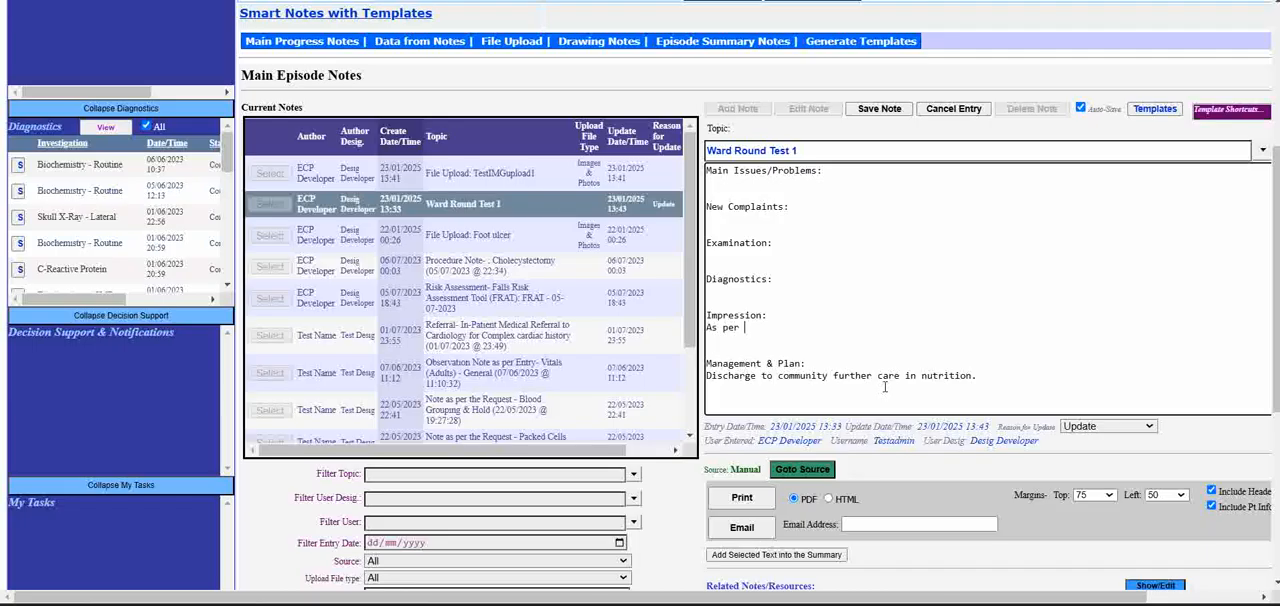
type(" attached image wound is healing.")
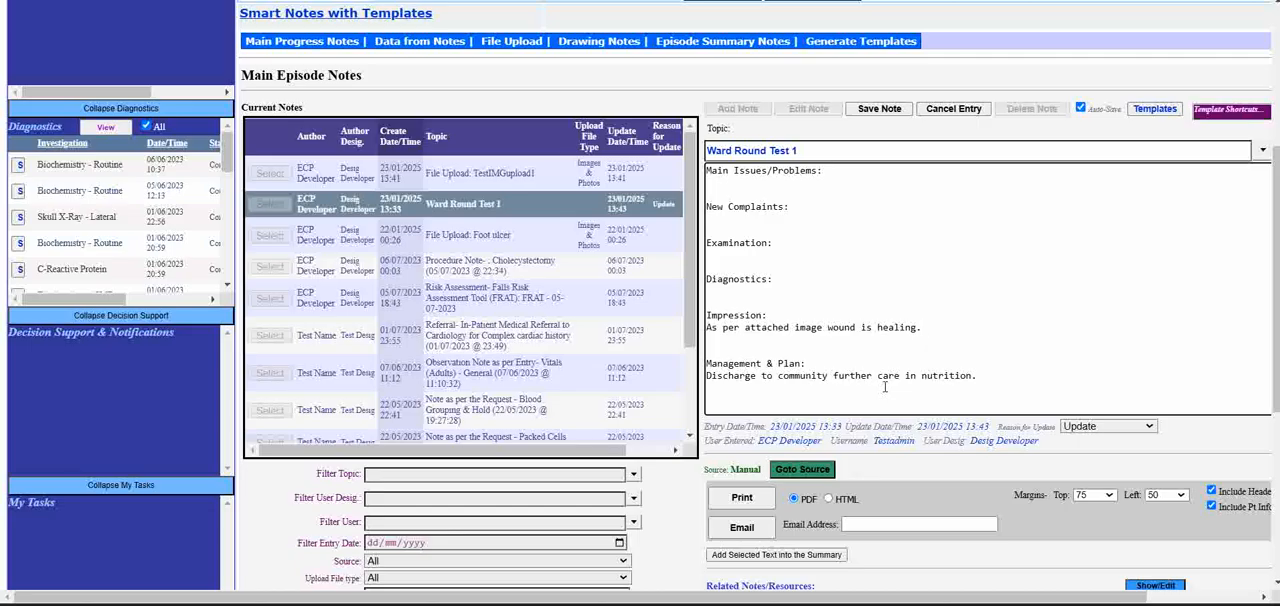
left_click(893, 115)
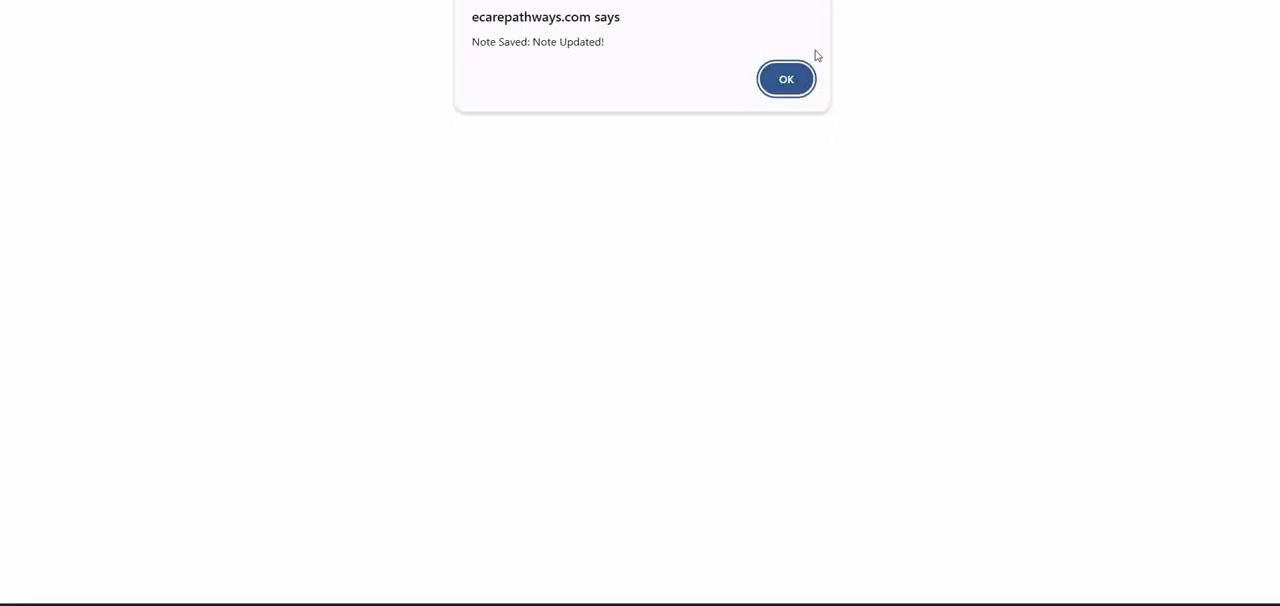
left_click(787, 80)
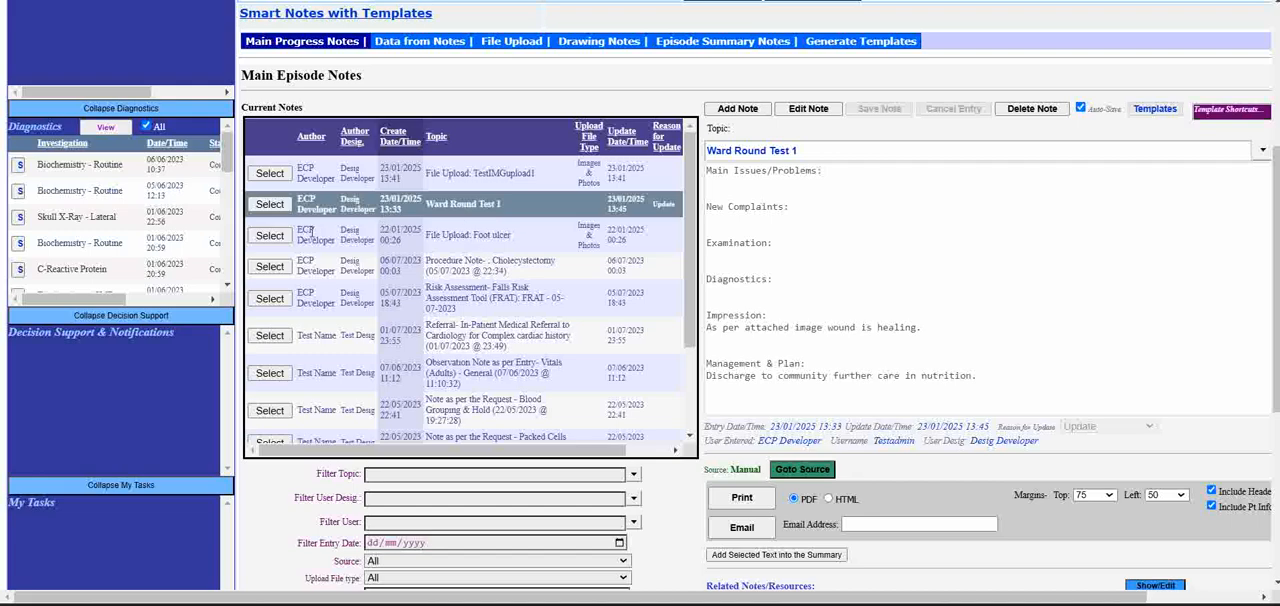
- Select the File Upload: Foot ulcer note, open its uploaded file, and close it again
left_click(269, 235)
scroll(1056, 470, "down", 4)
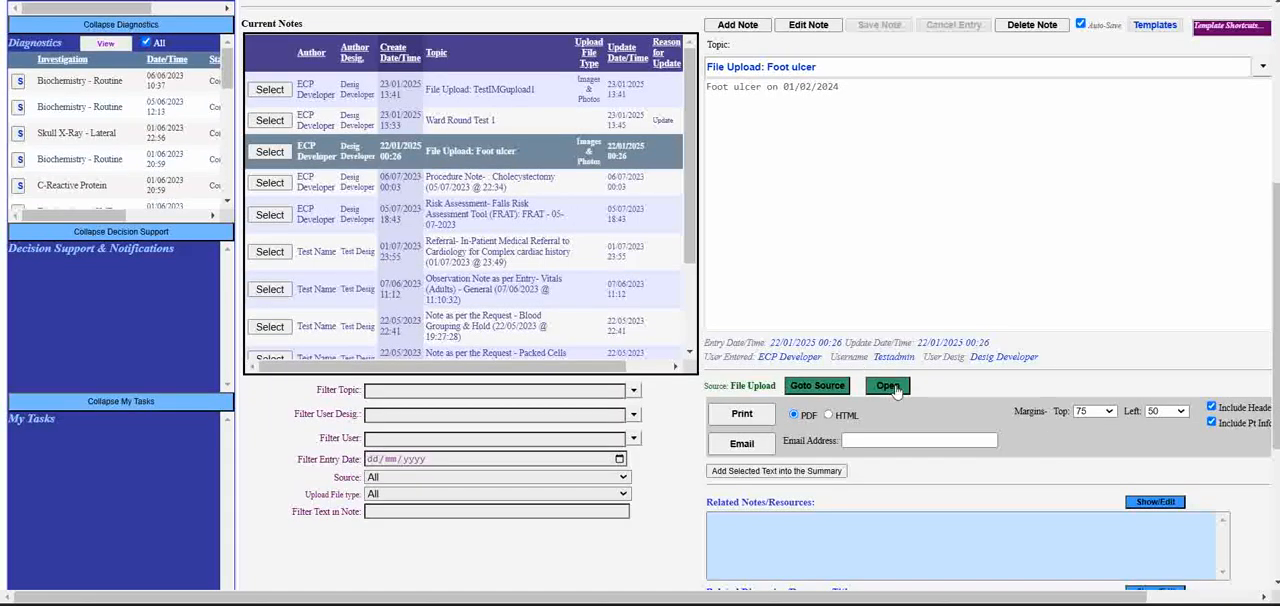
left_click(895, 390)
left_click(645, 477)
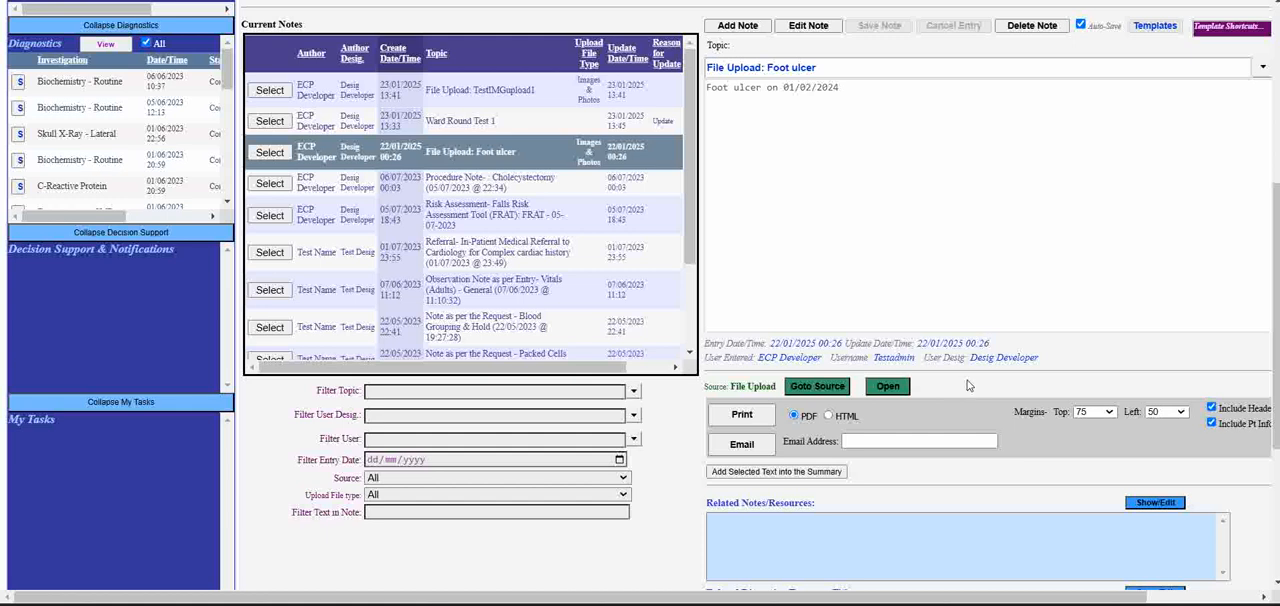
scroll(968, 386, "up", 2)
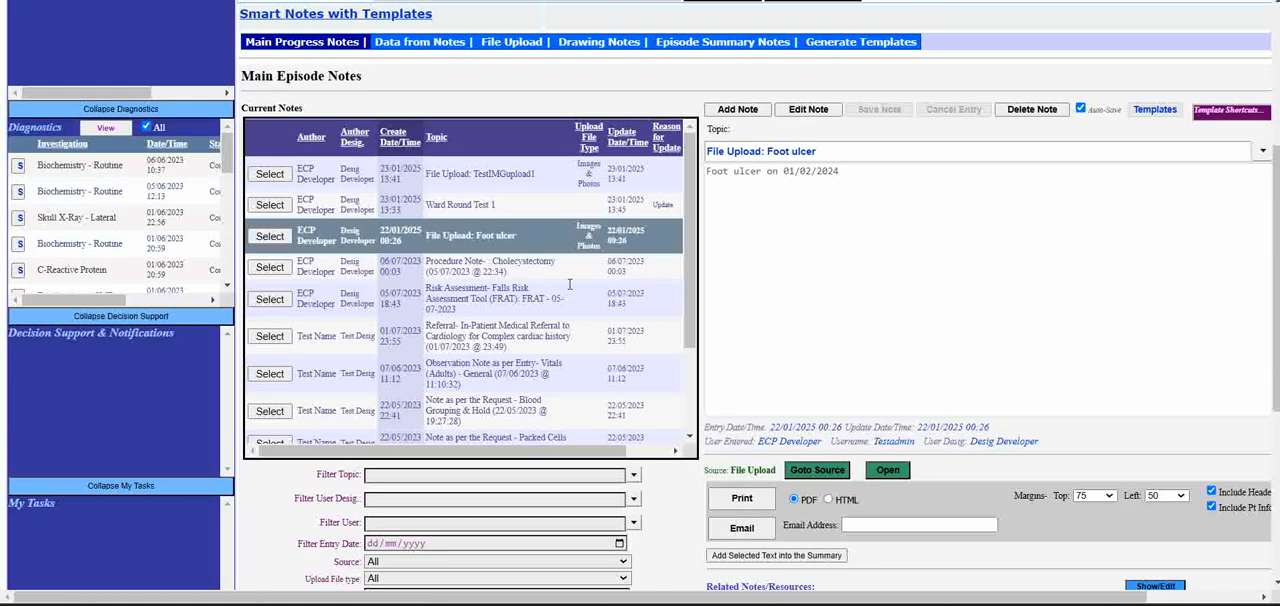
- Add the File Upload: Foot ulcer note to Ward Round Test 1 as a related resource
left_click(267, 206)
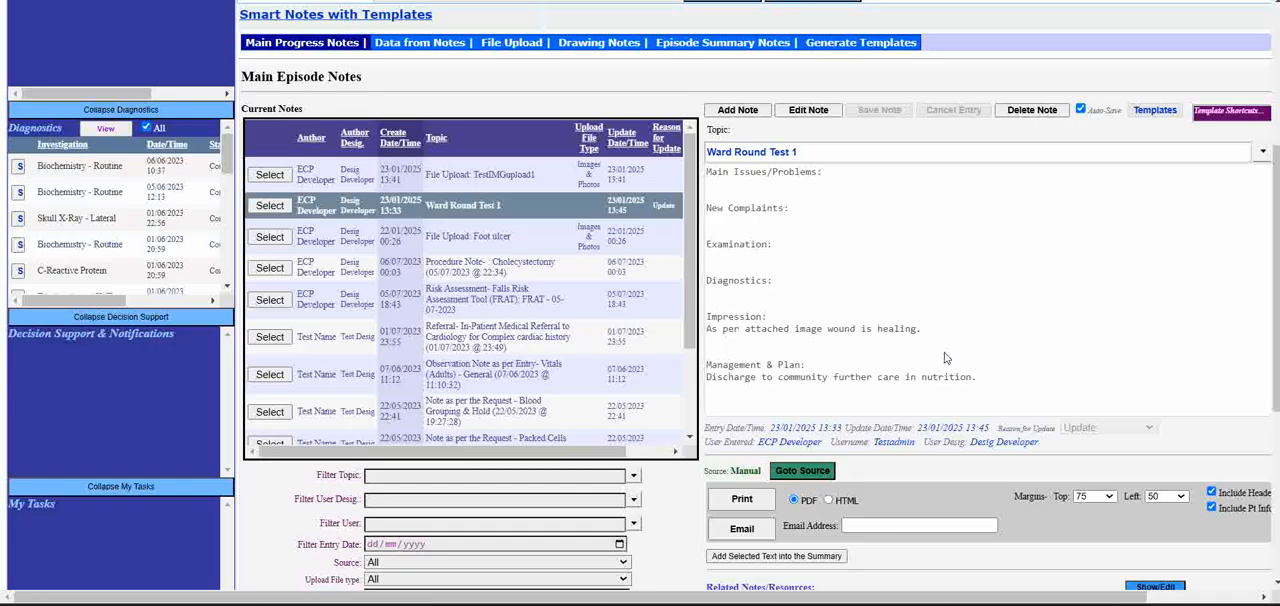
scroll(903, 352, "down", 3)
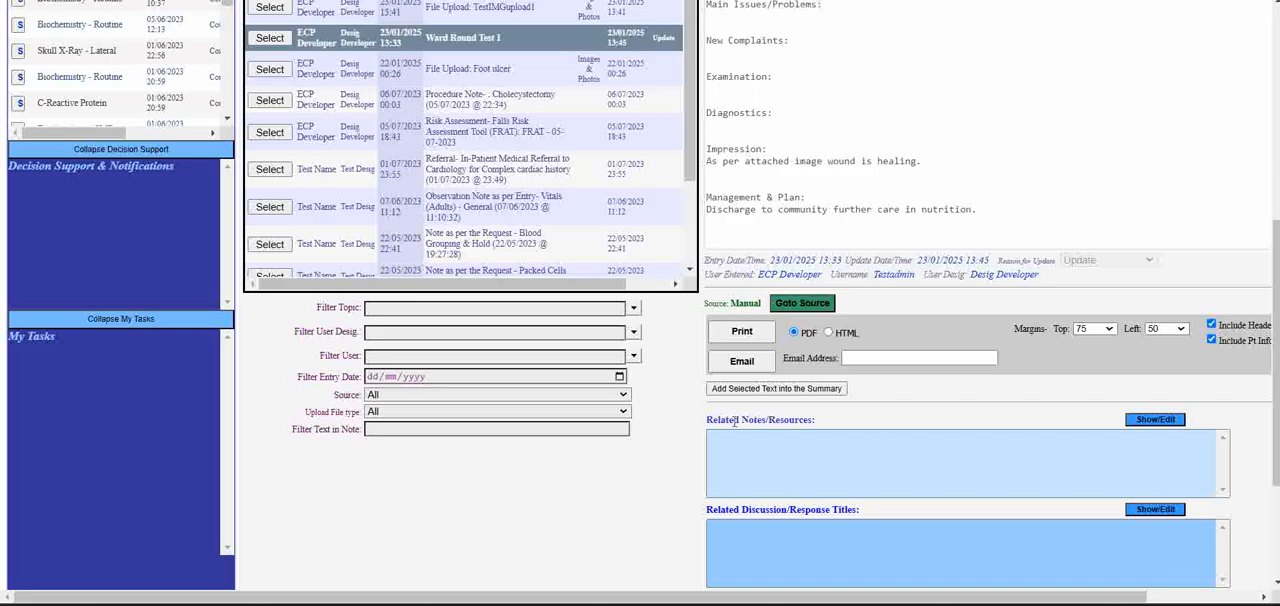
left_click(1175, 423)
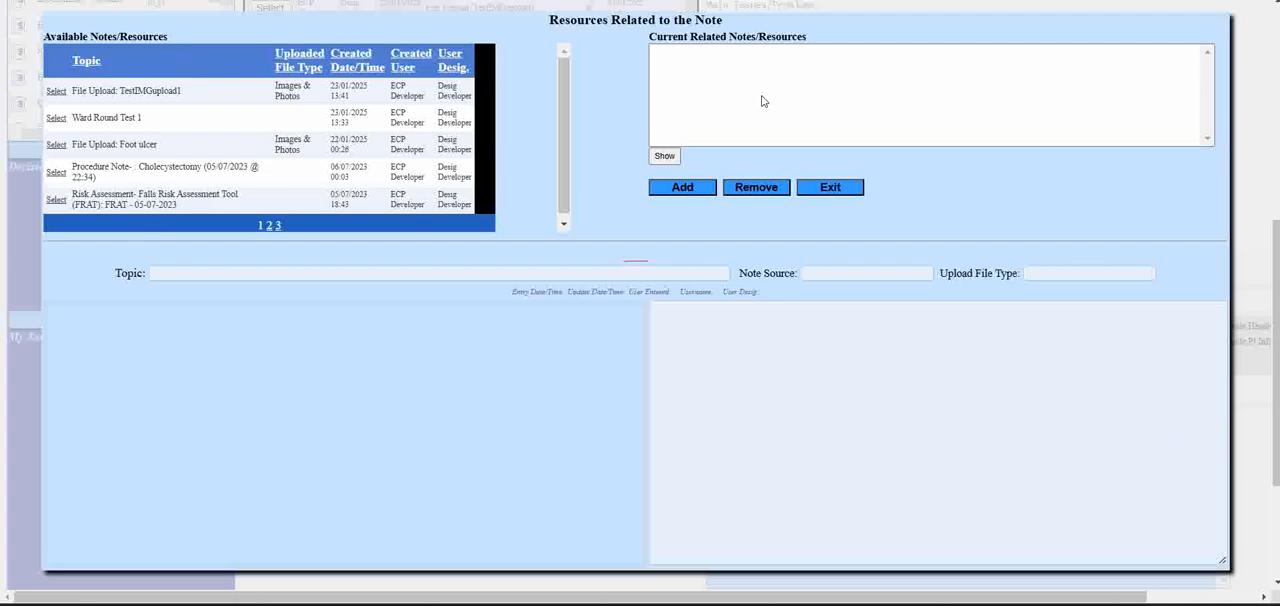
left_click(56, 144)
left_click(683, 190)
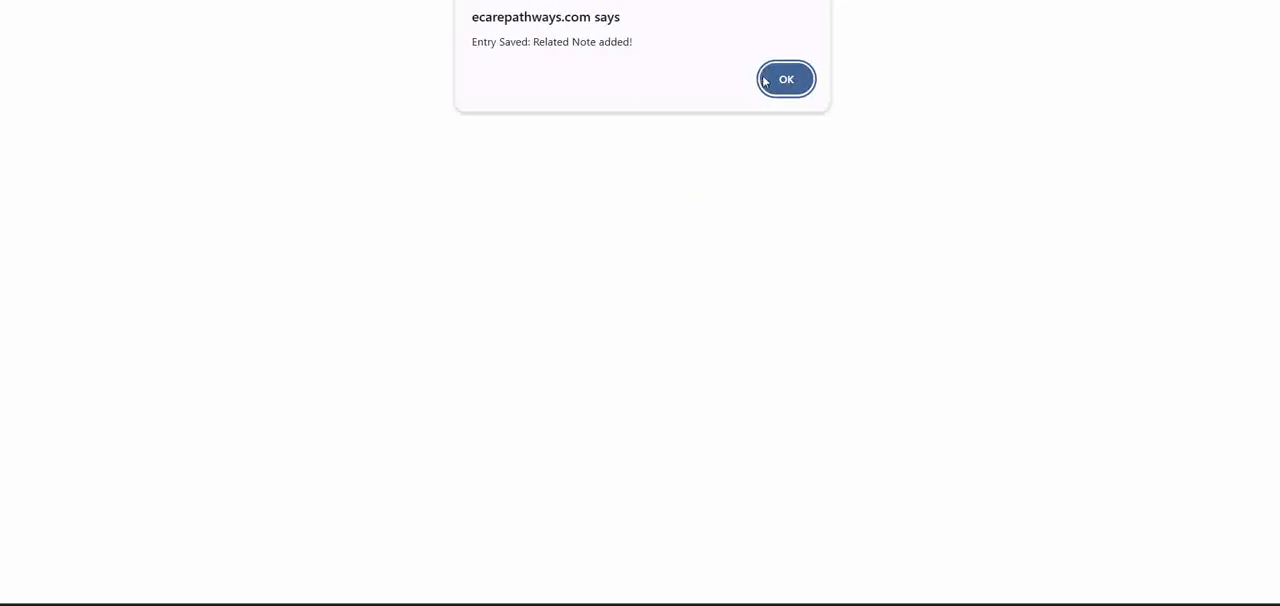
left_click(768, 80)
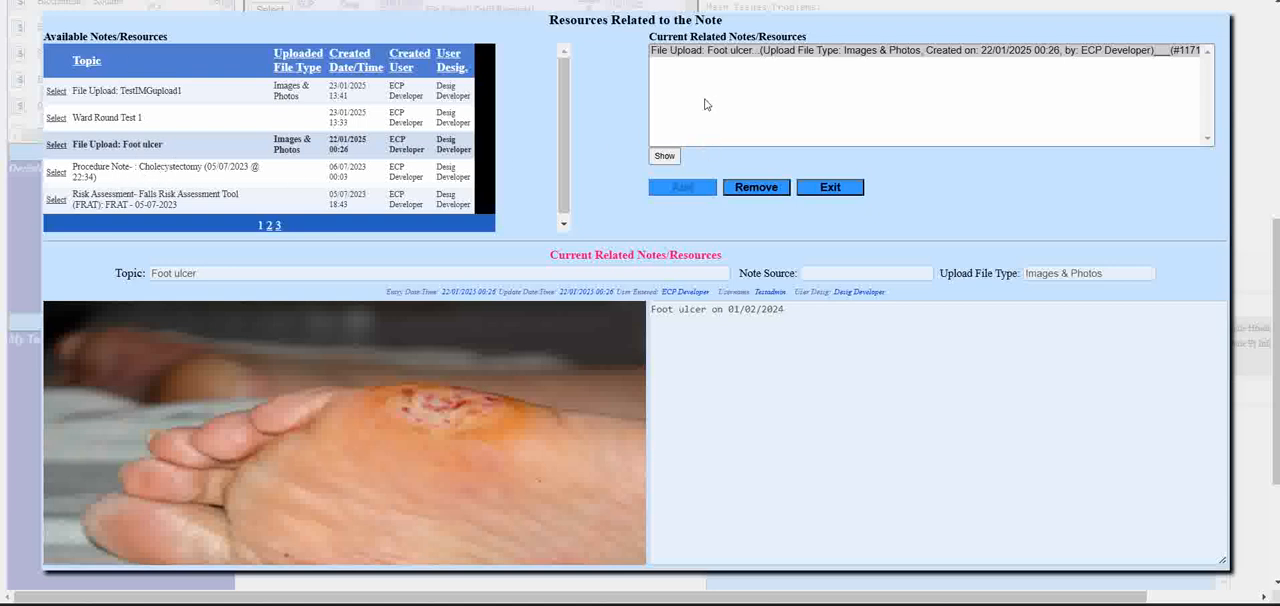
left_click(849, 190)
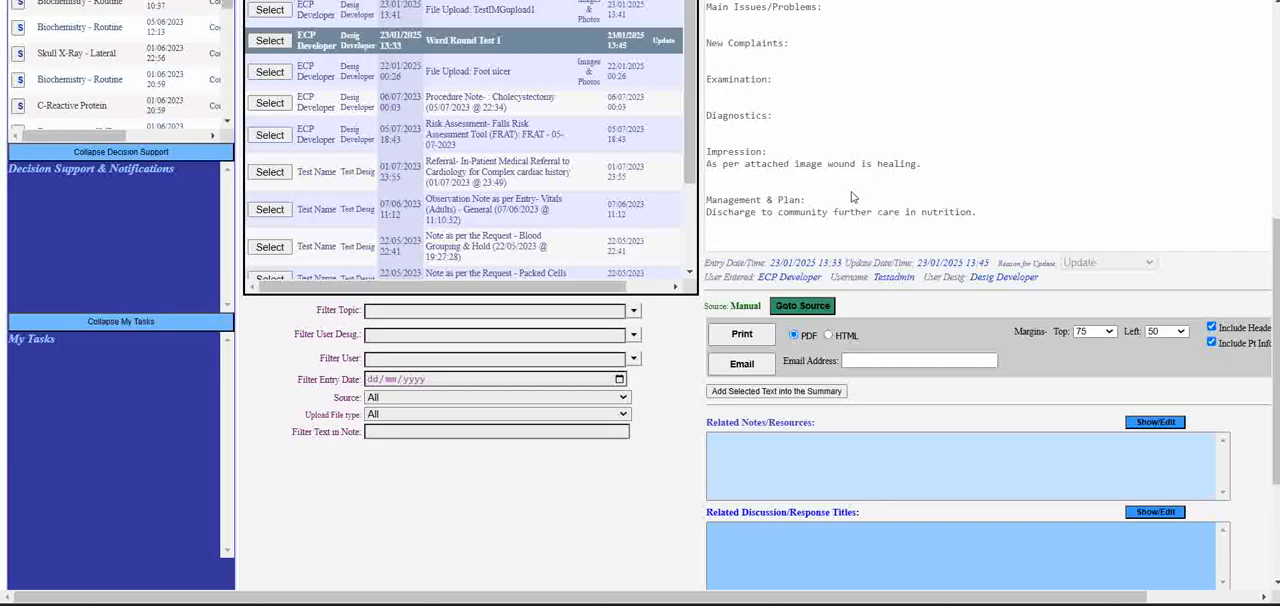
- Reload Ward Round Test 1, view its related Foot ulcer resource with the image, and close the resource view
left_click(271, 42)
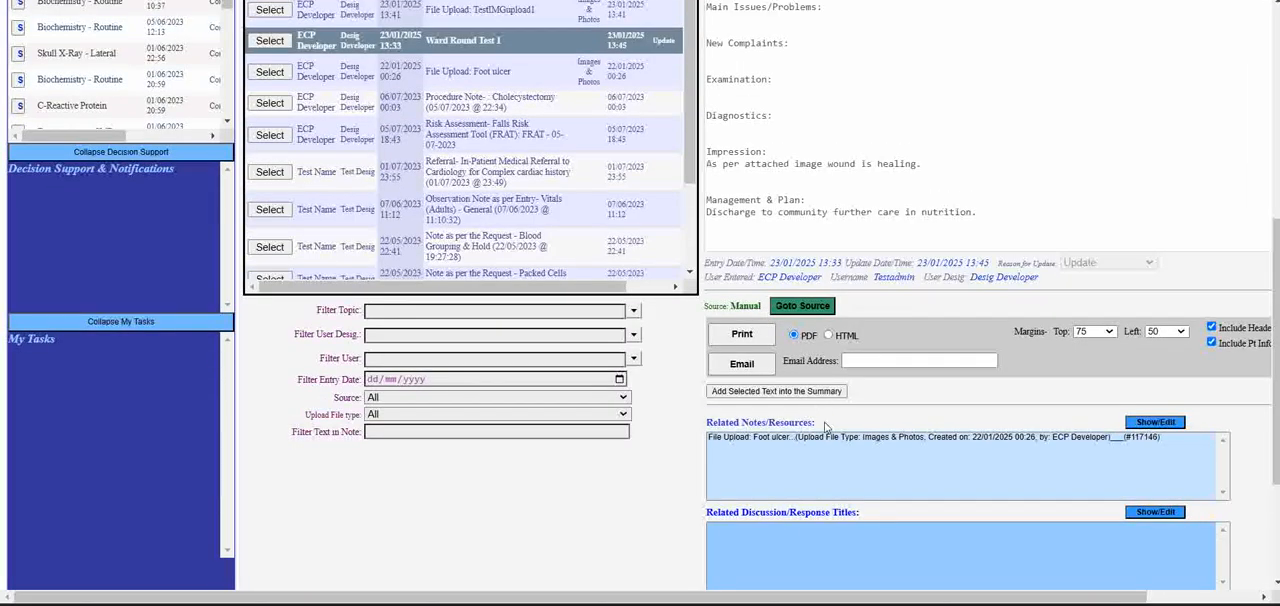
left_click(826, 437)
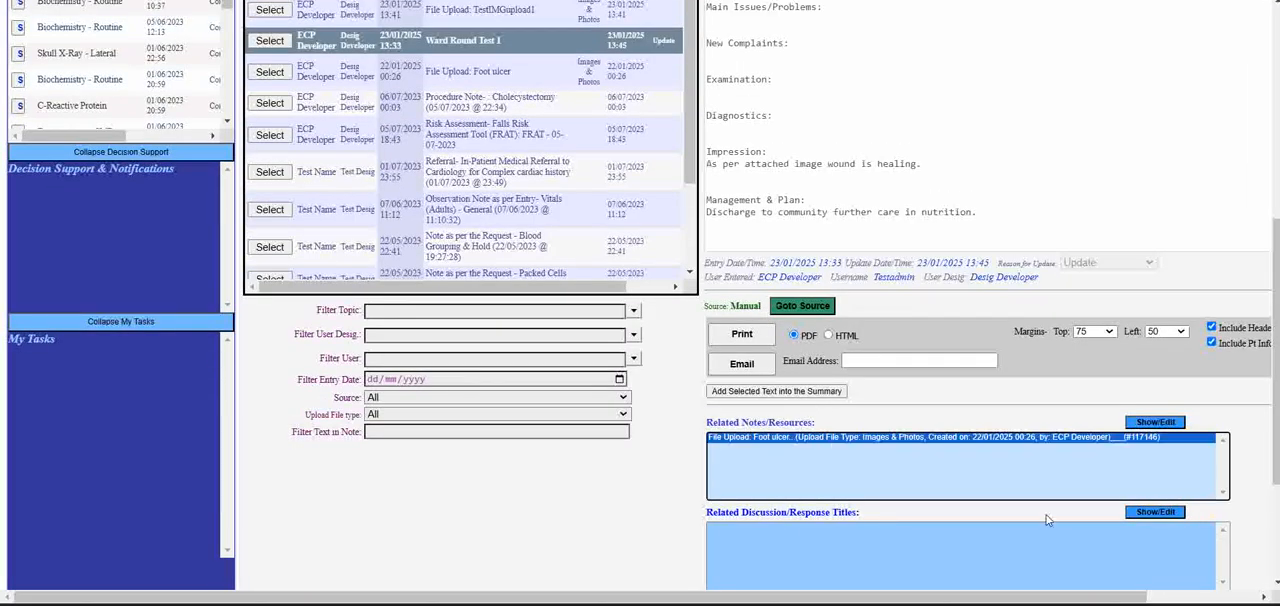
left_click(1165, 423)
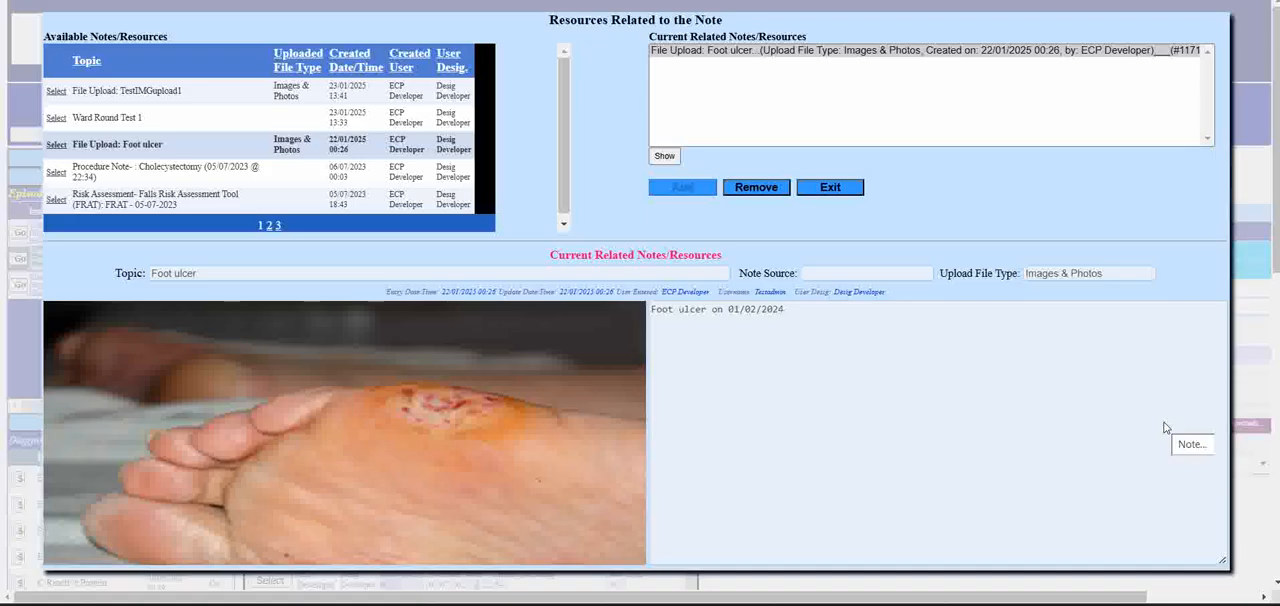
left_click(855, 190)
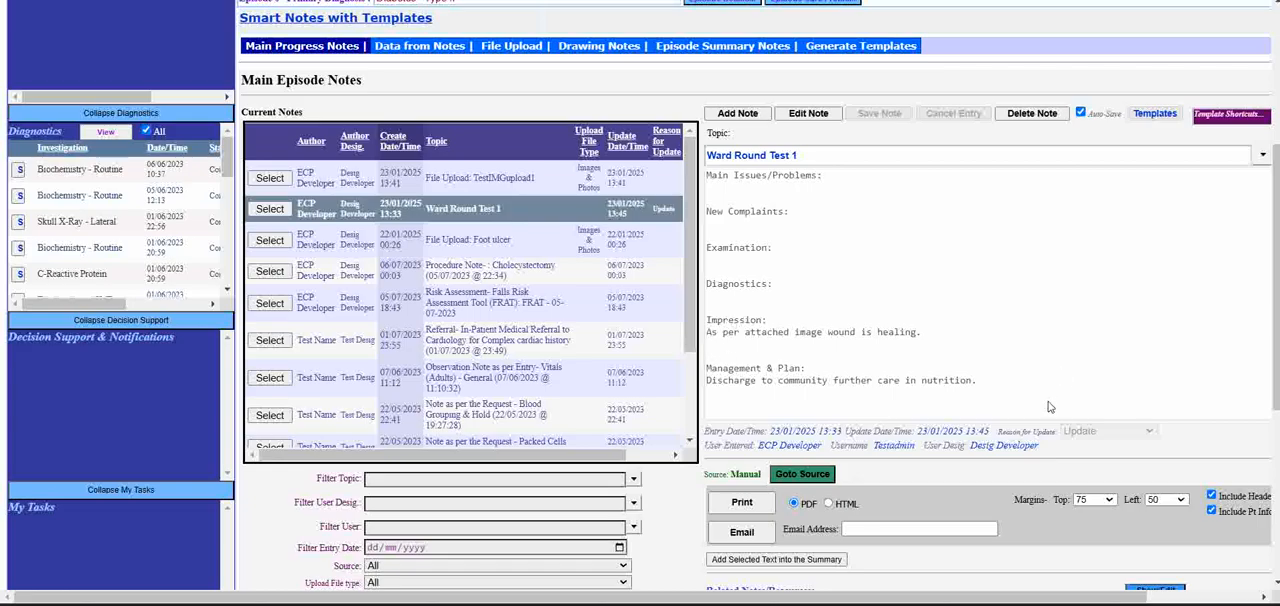
- Review the related resources of Ward Round Test 1 and browse both pages of the current notes list
scroll(1049, 407, "down", 3)
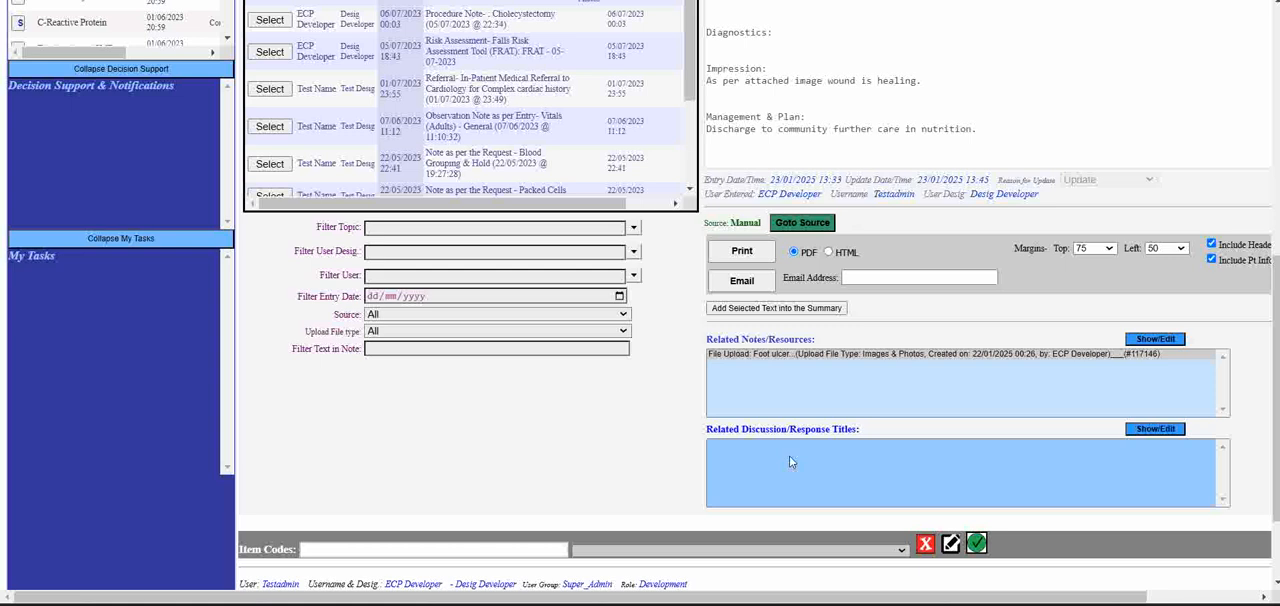
scroll(898, 445, "up", 2)
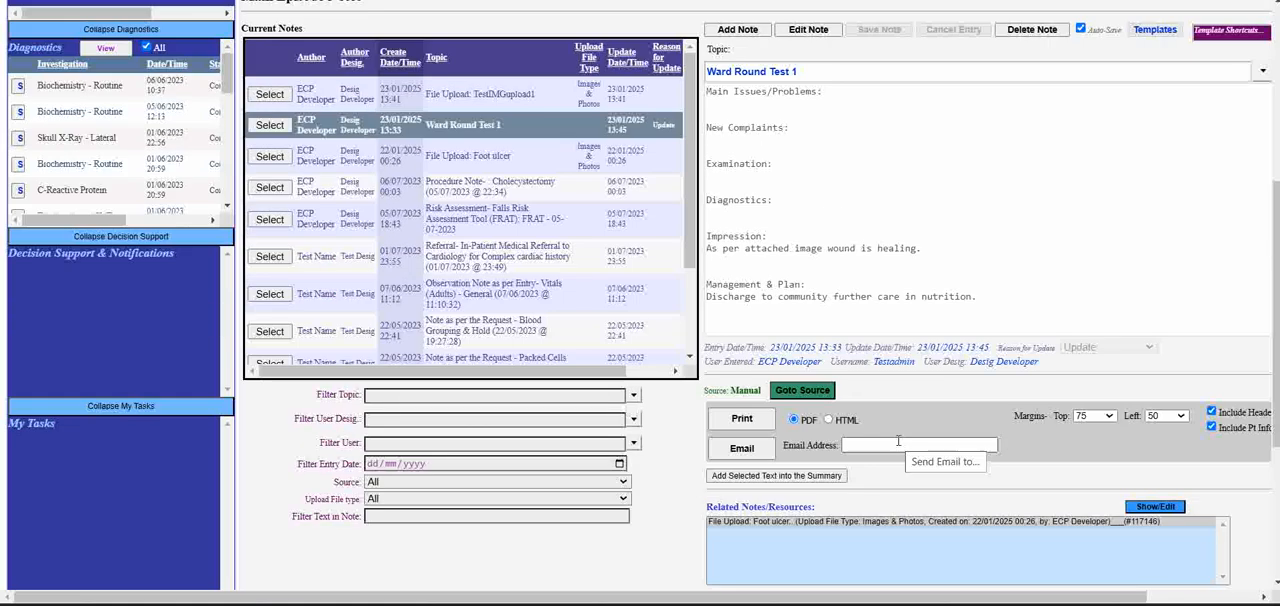
scroll(688, 272, "down", 2)
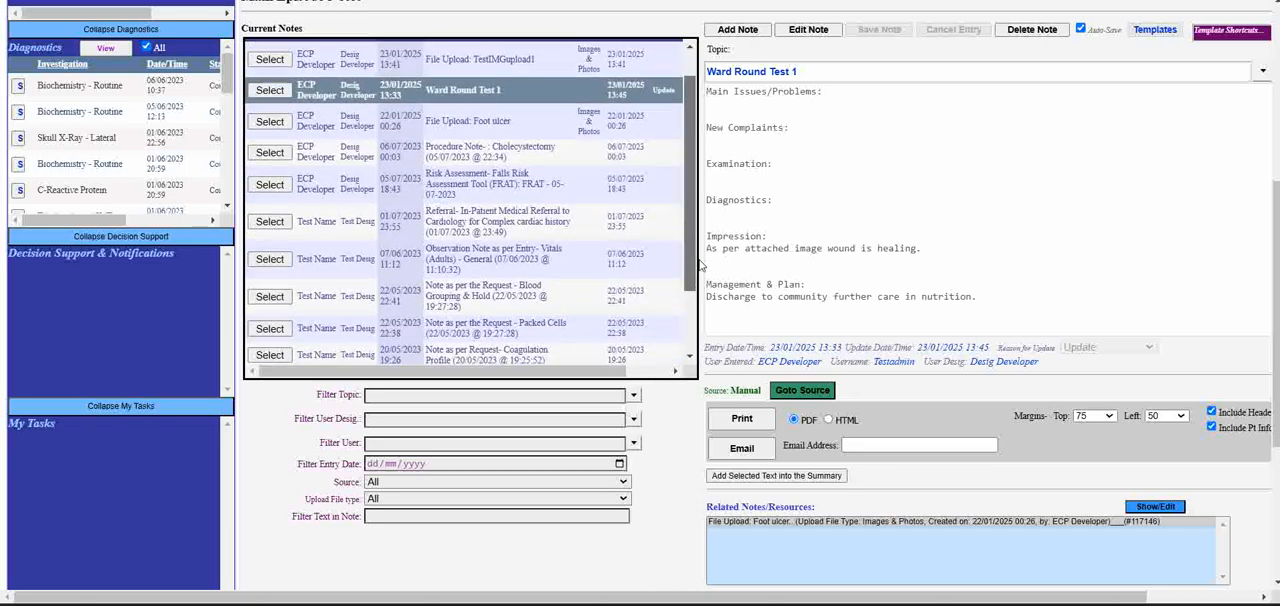
scroll(700, 272, "down", 3)
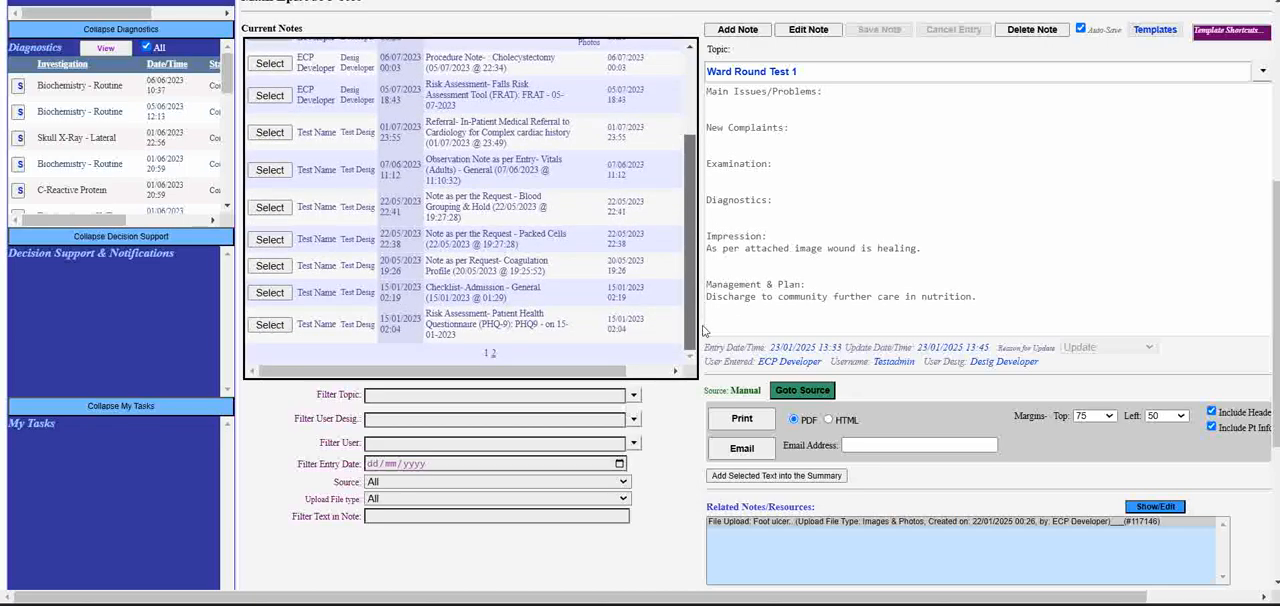
left_click(492, 354)
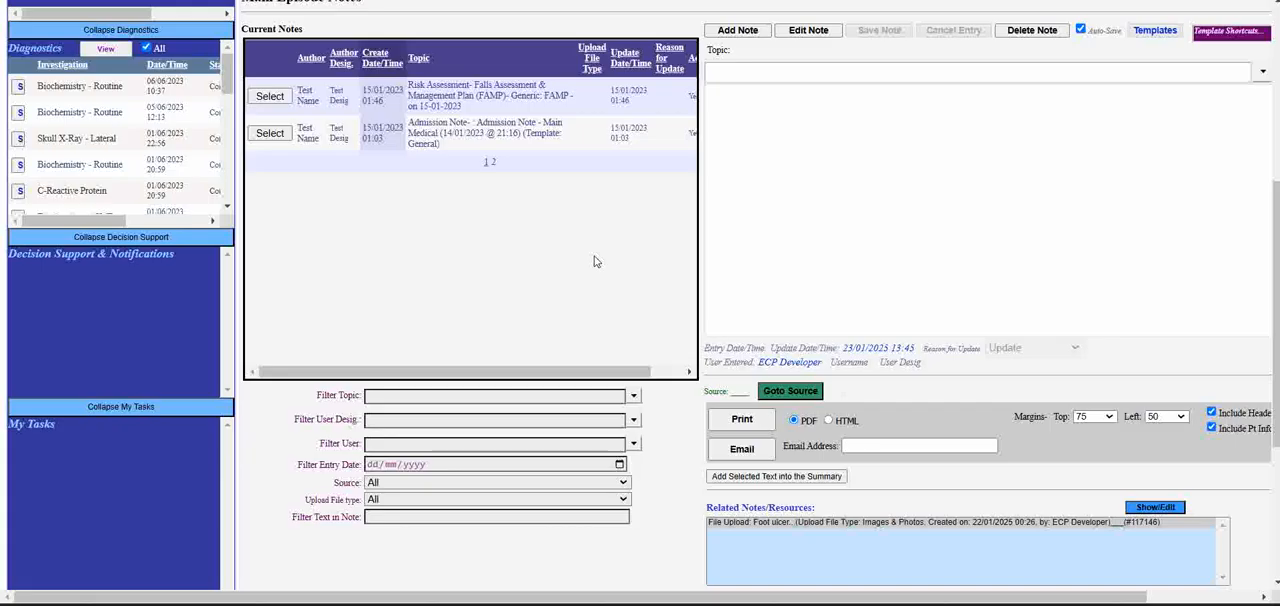
left_click(486, 162)
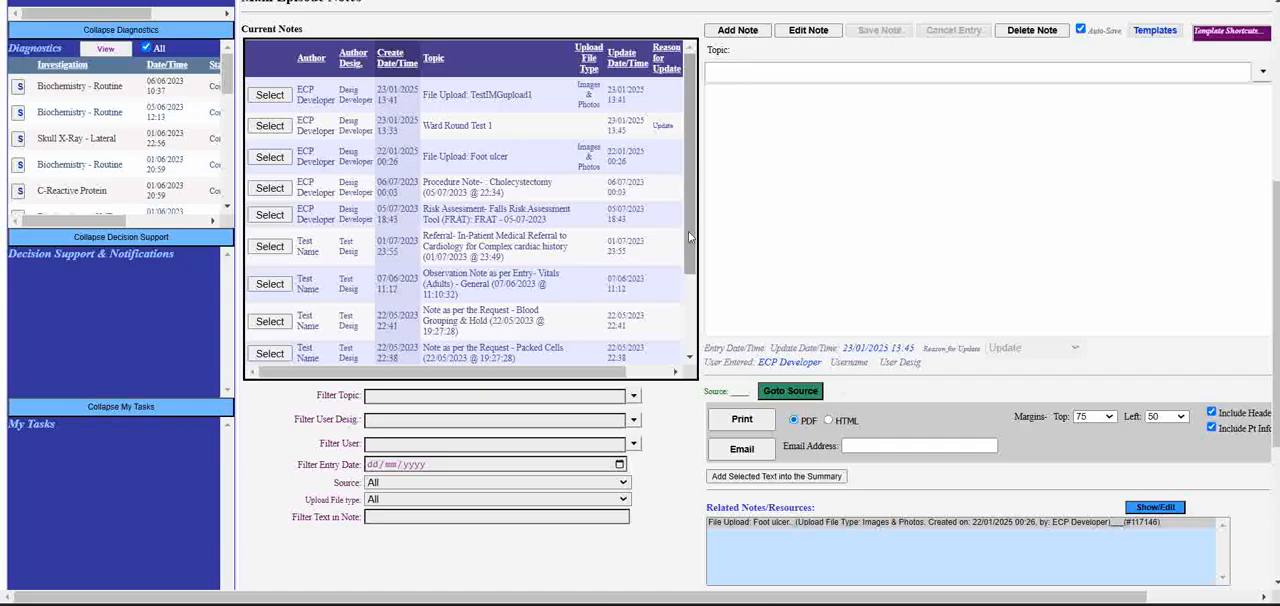
scroll(693, 254, "down", 1)
left_click_drag(693, 254, 713, 218)
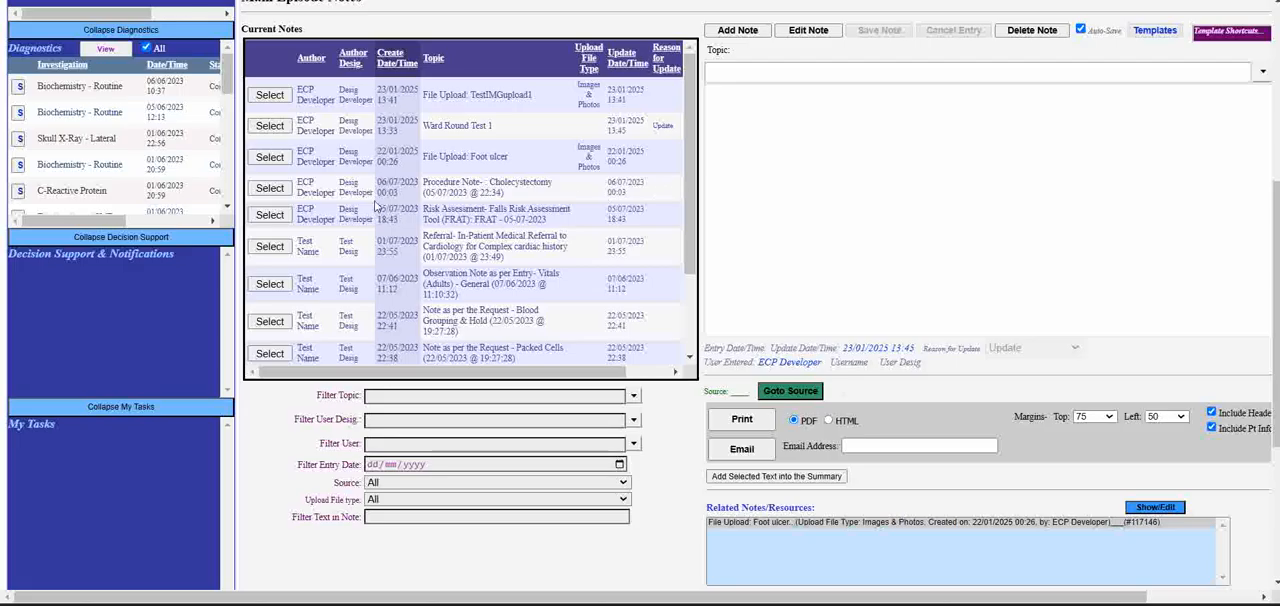
- Open the Cholecystectomy procedure note in the notes list and review its full text
left_click(270, 190)
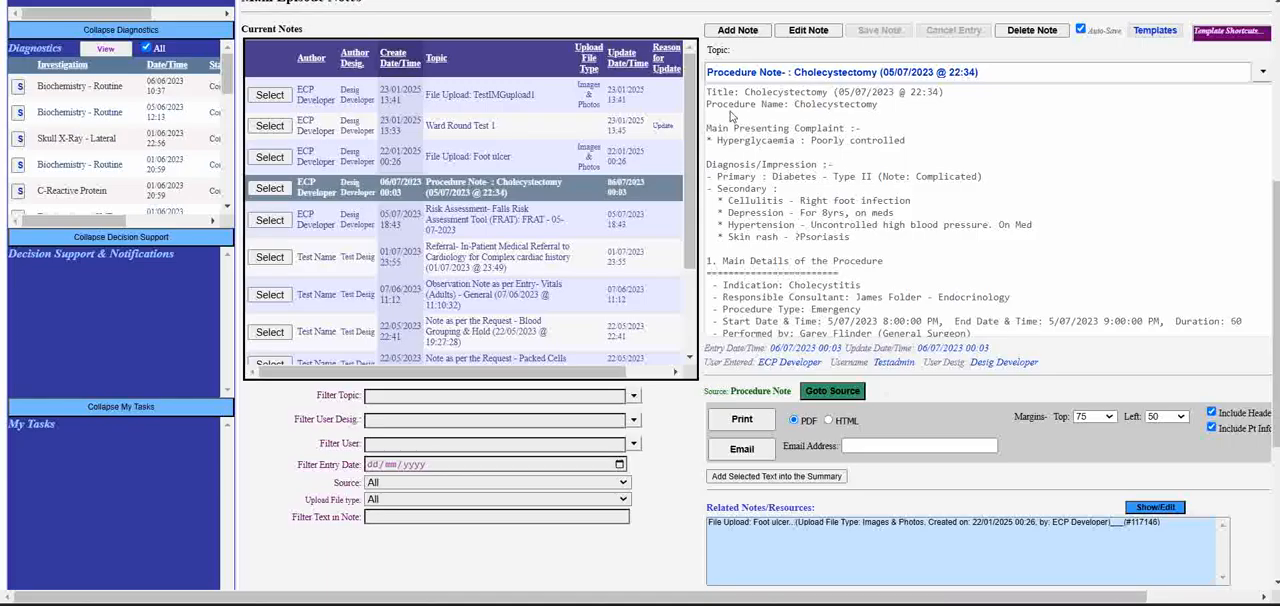
left_click_drag(708, 92, 1058, 292)
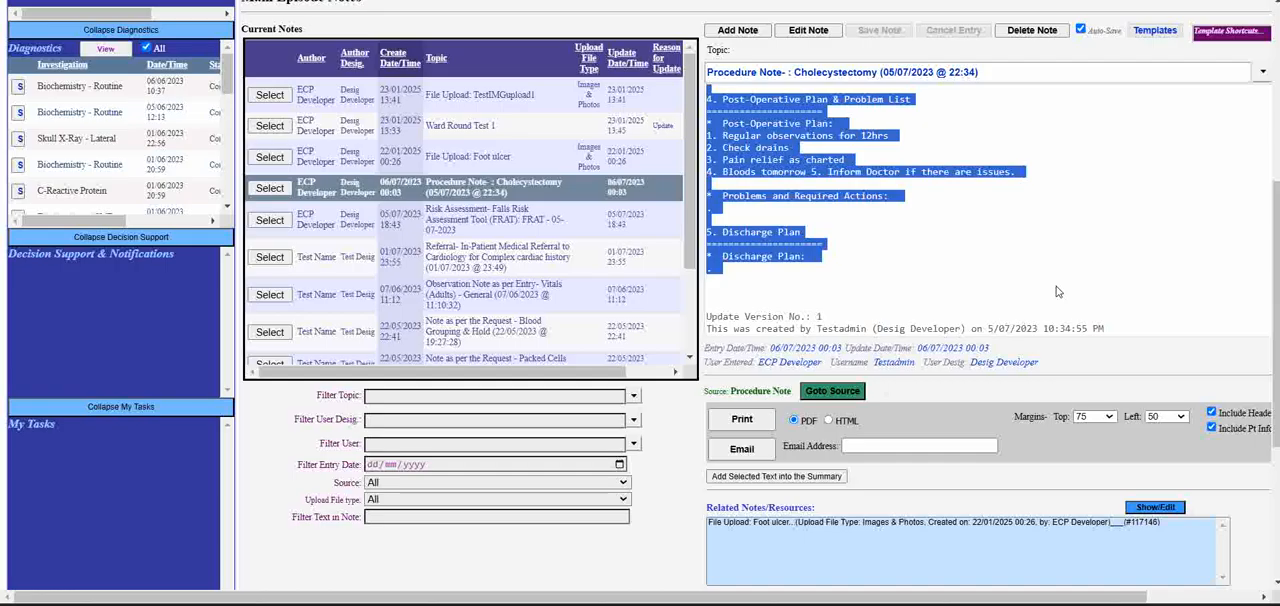
scroll(1058, 288, "up", 10)
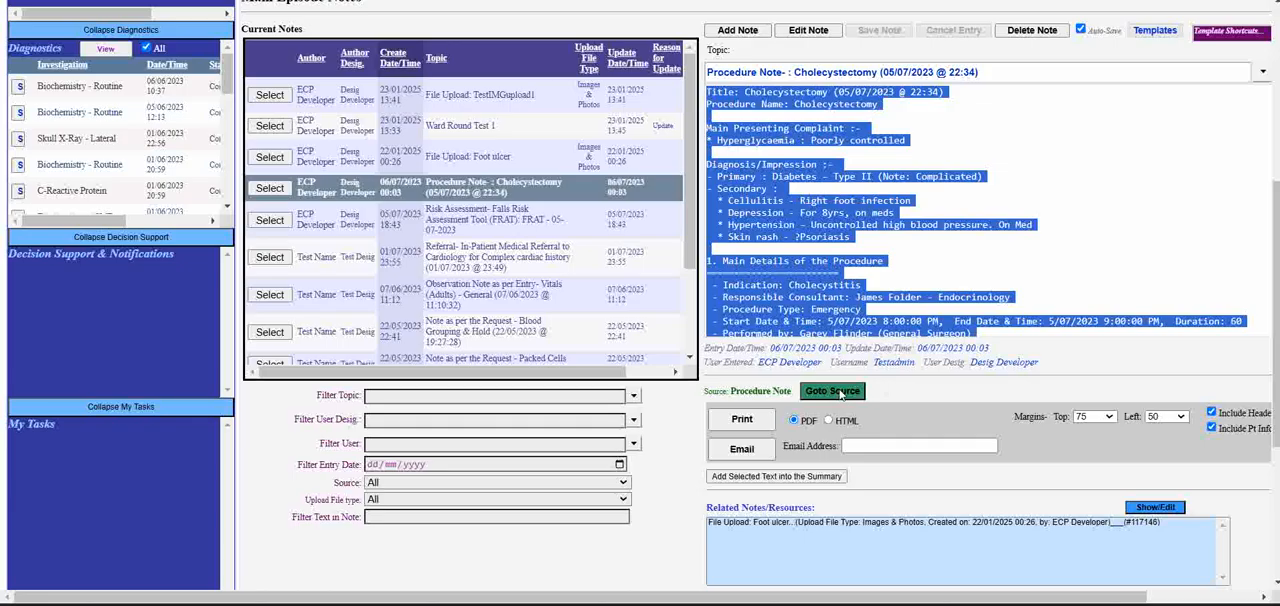
- Go to the source record of the Cholecystectomy procedure note and examine the main details of the procedure
left_click(840, 394)
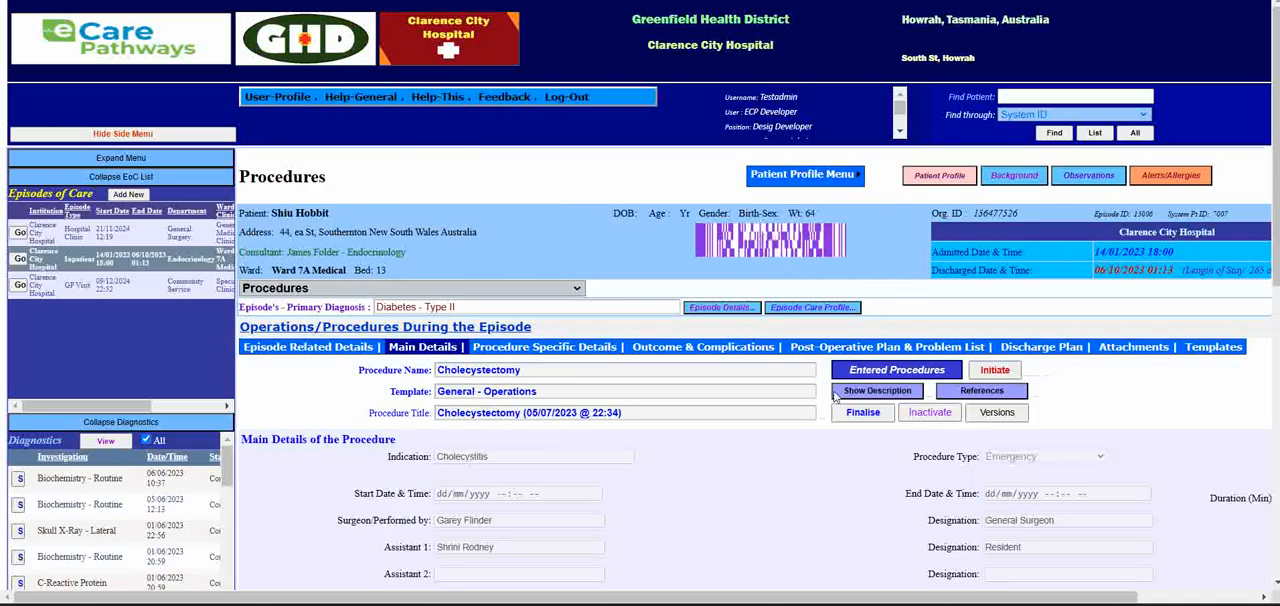
scroll(797, 451, "down", 3)
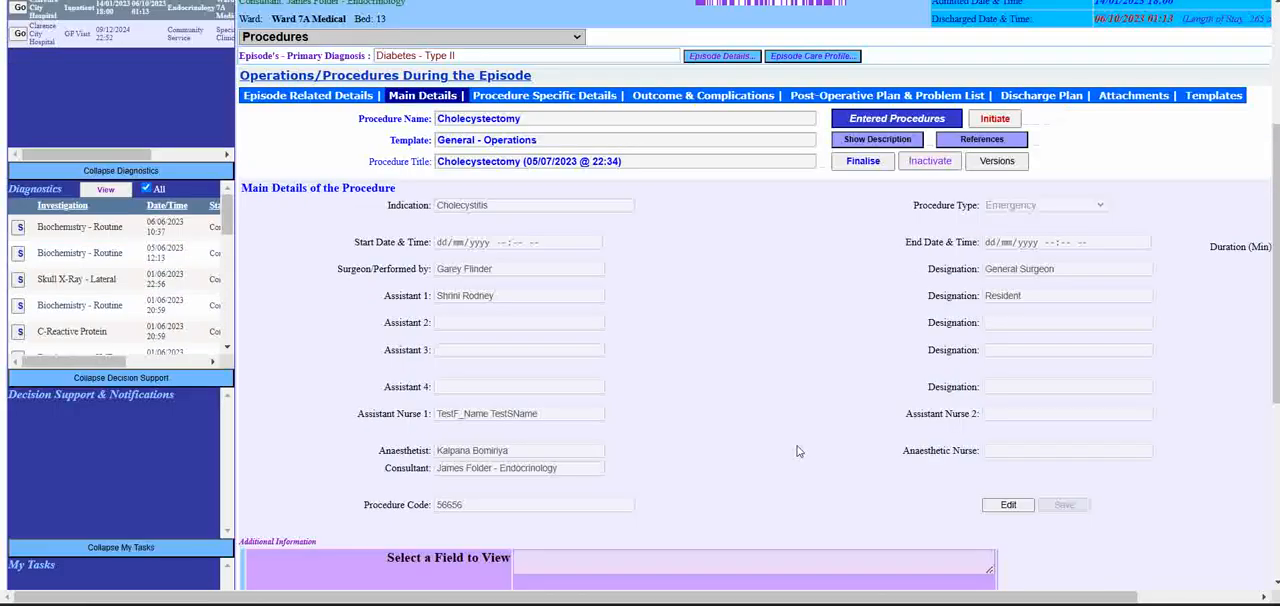
scroll(797, 446, "up", 2)
left_click(575, 206)
left_click(572, 209)
scroll(700, 506, "down", 3)
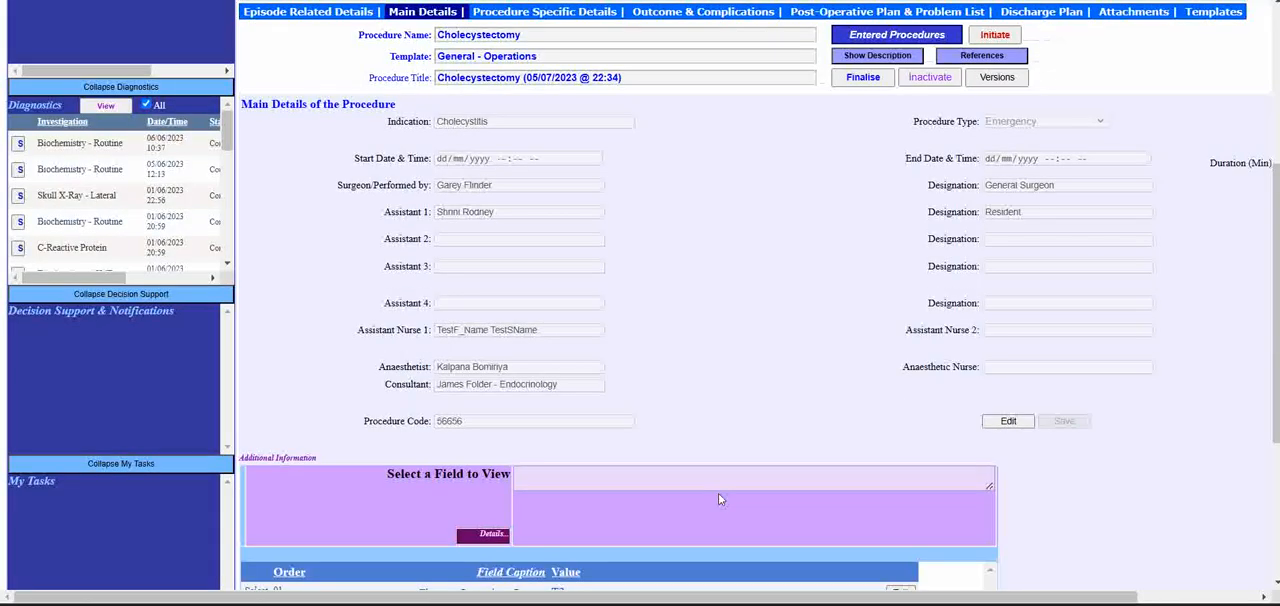
- Examine the rest of the Cholecystectomy record's main details and view its procedure specific details
scroll(720, 499, "down", 3)
scroll(720, 499, "up", 5)
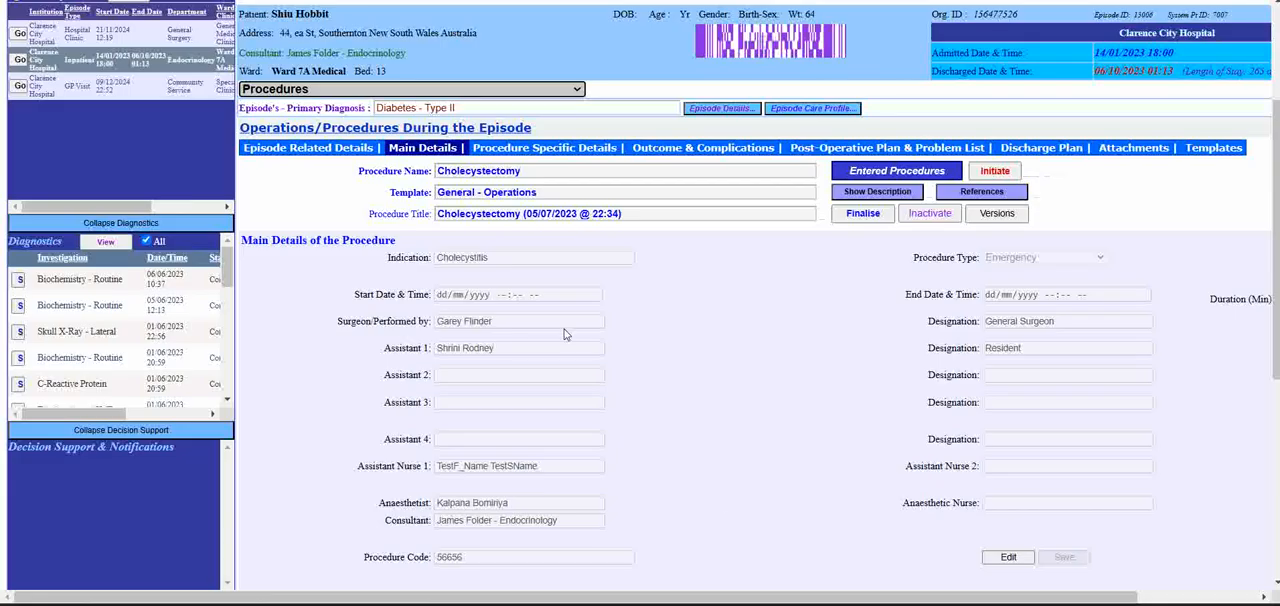
left_click(561, 148)
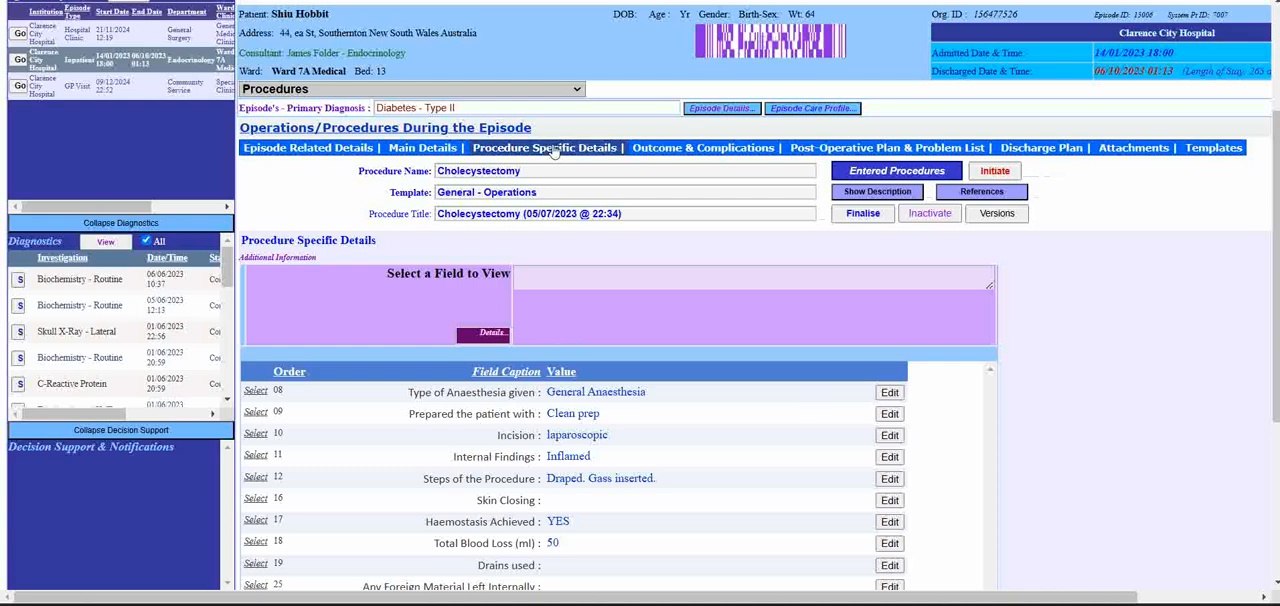
- Return to Progress Notes, open the Main Medical Admission Note on the second page of current notes, and review its text
left_click(557, 90)
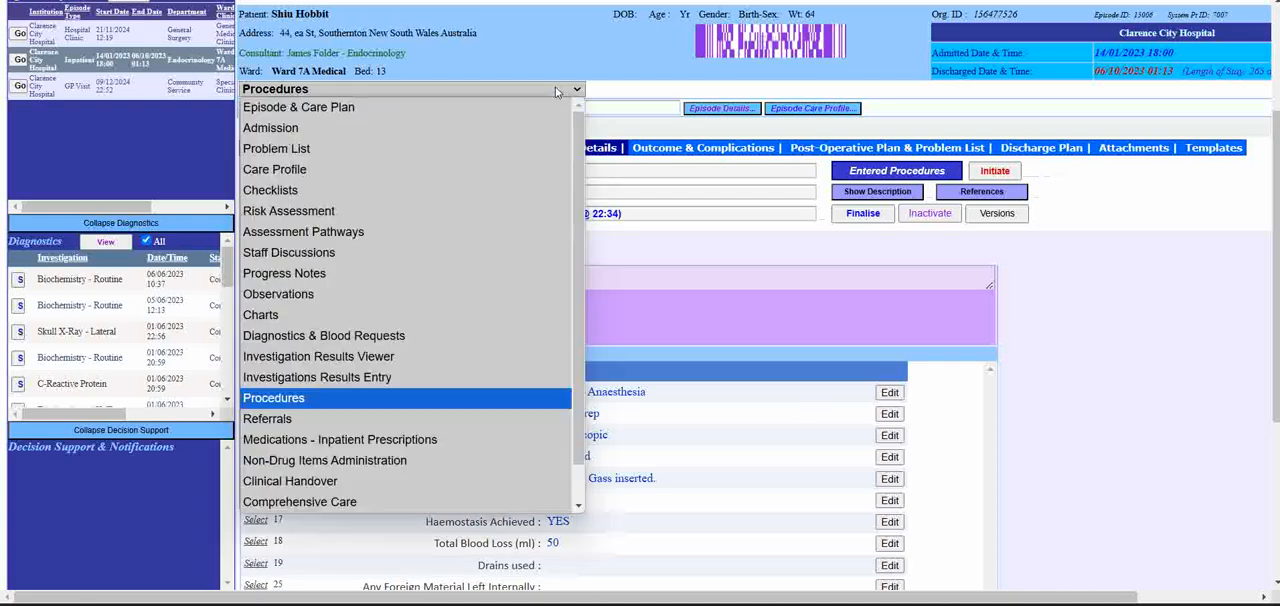
left_click(340, 276)
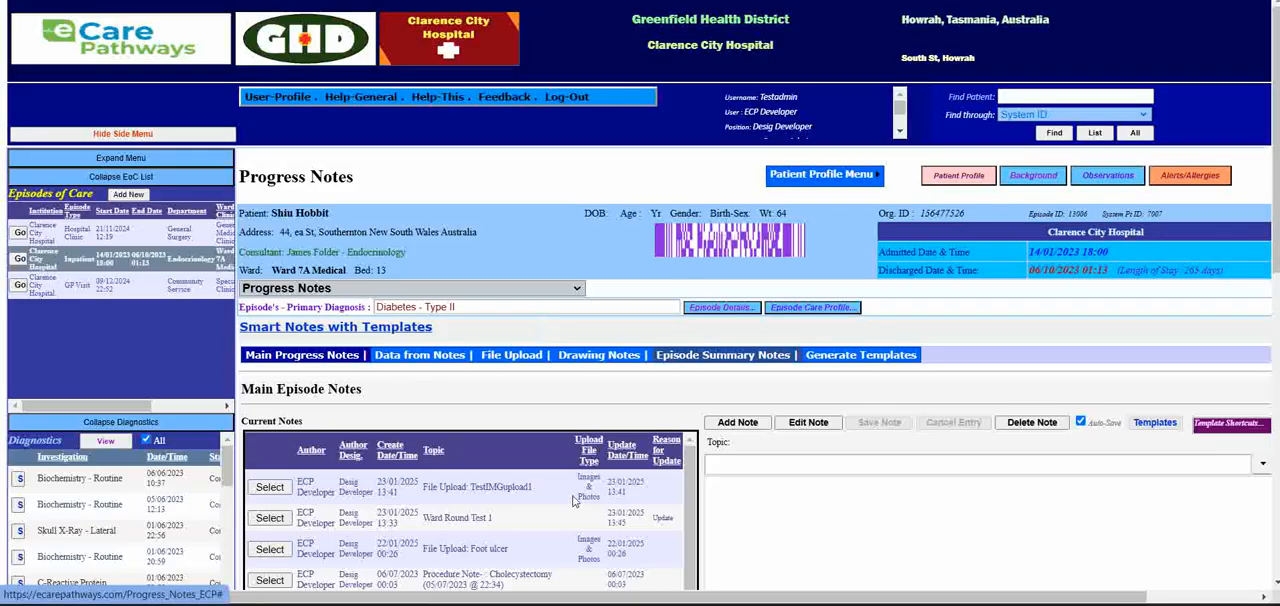
scroll(829, 529, "down", 3)
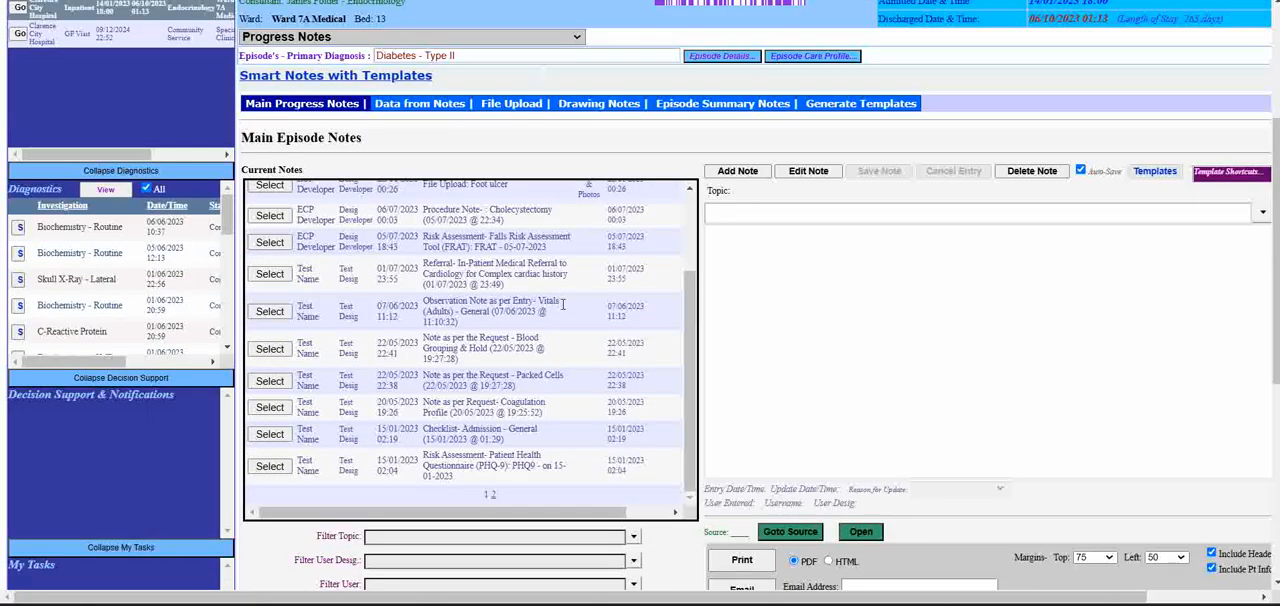
left_click(492, 494)
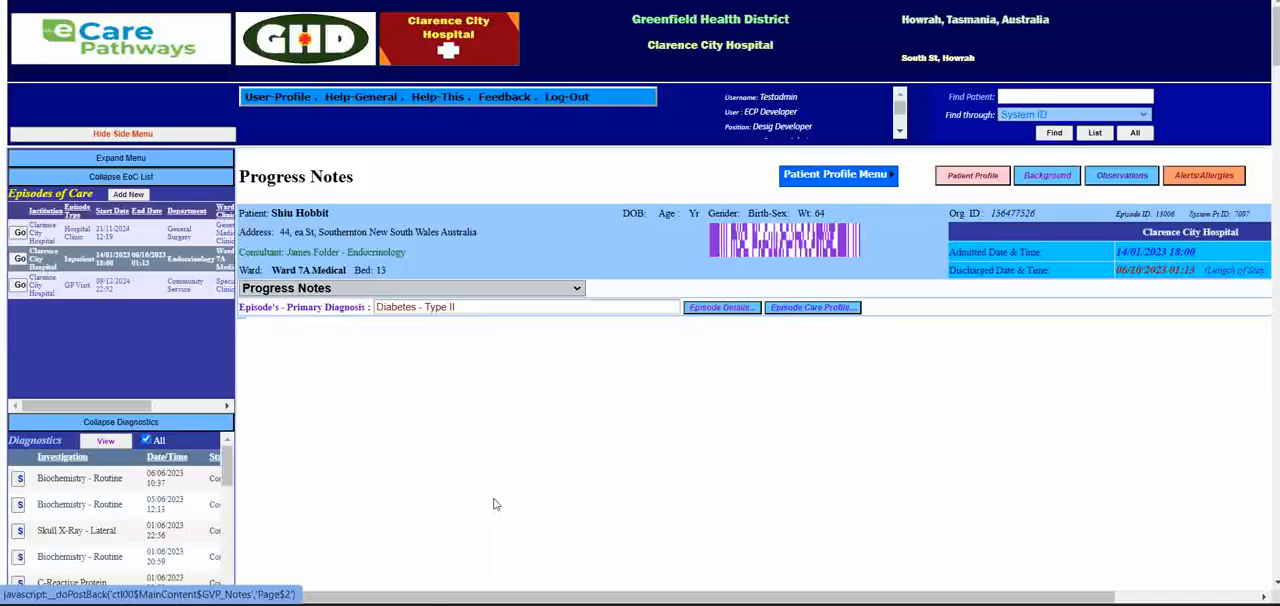
scroll(381, 376, "down", 3)
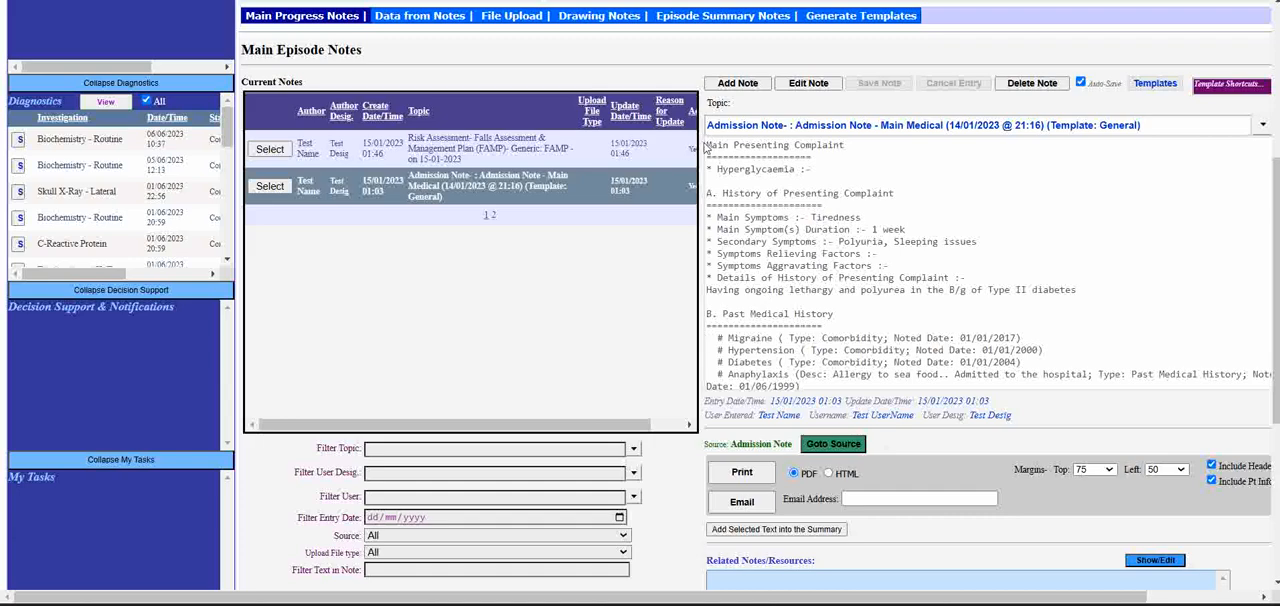
left_click_drag(706, 146, 1041, 372)
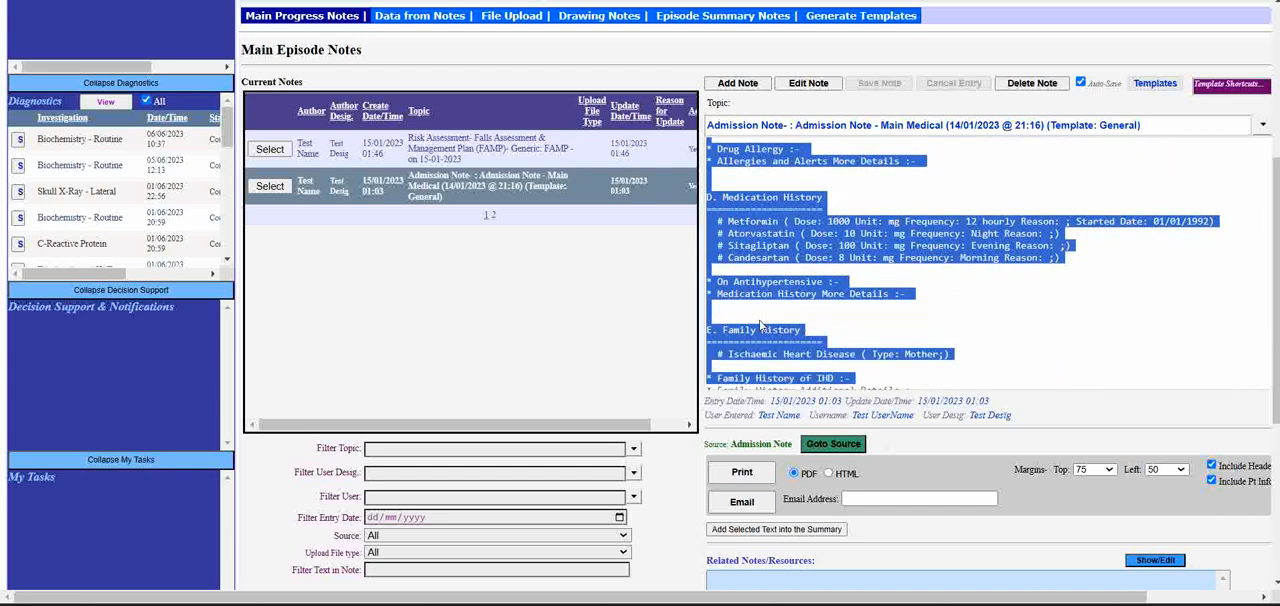
- Go to the source record of the Admission Note, review its episode related details, and try to view its versions
left_click(836, 451)
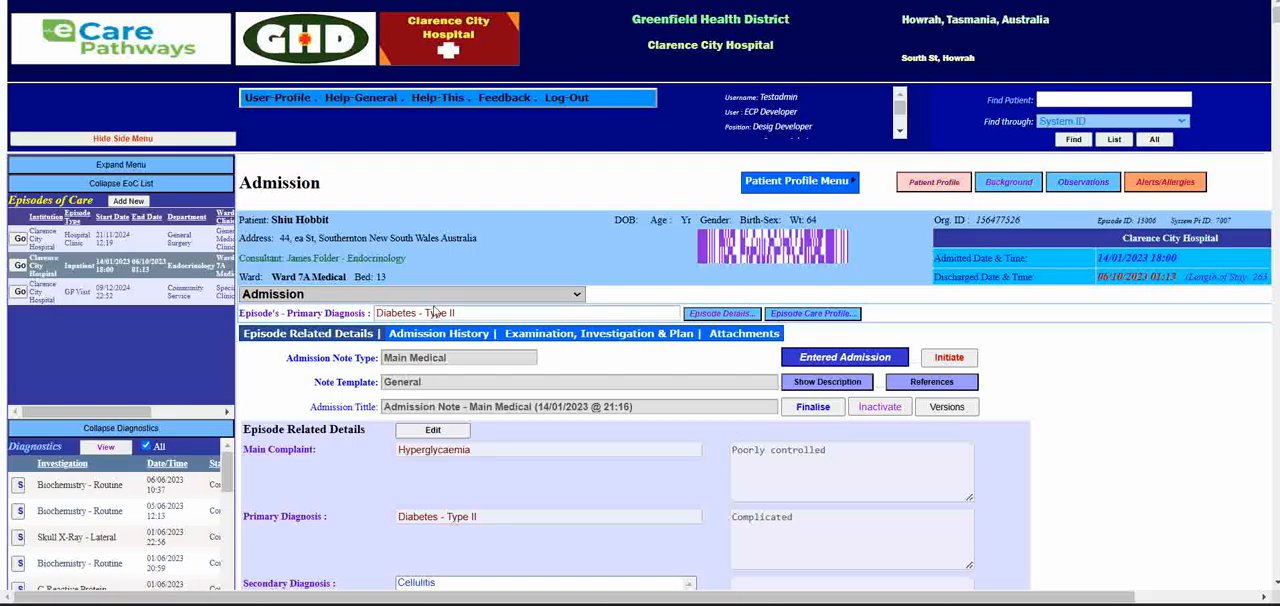
scroll(596, 441, "down", 2)
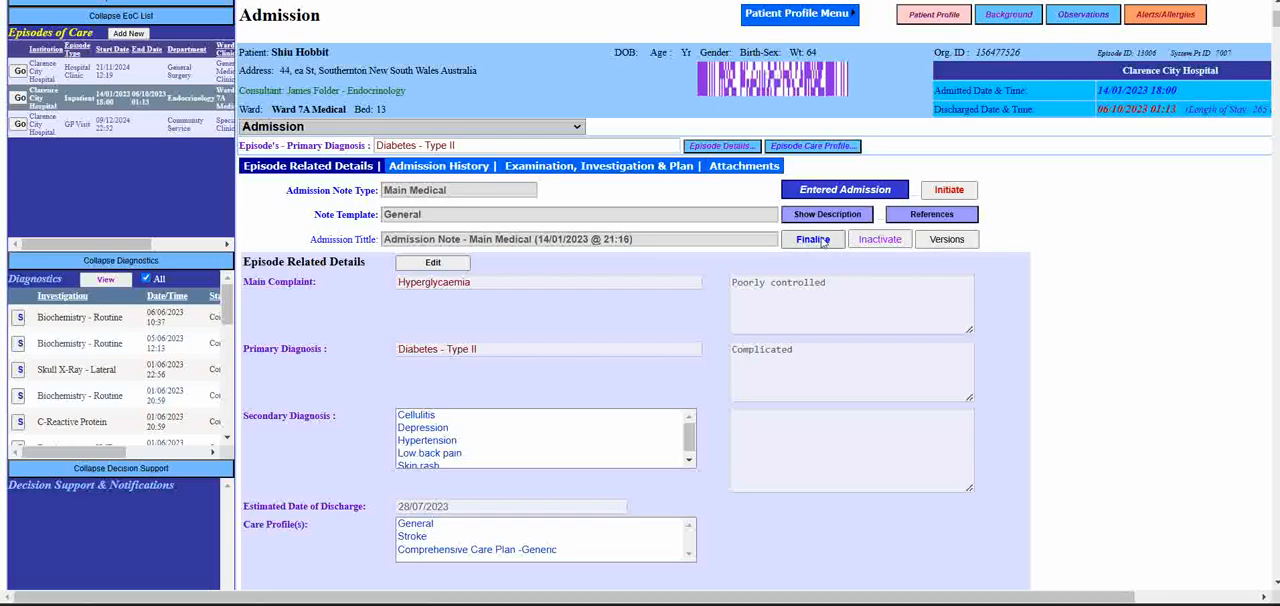
left_click(953, 245)
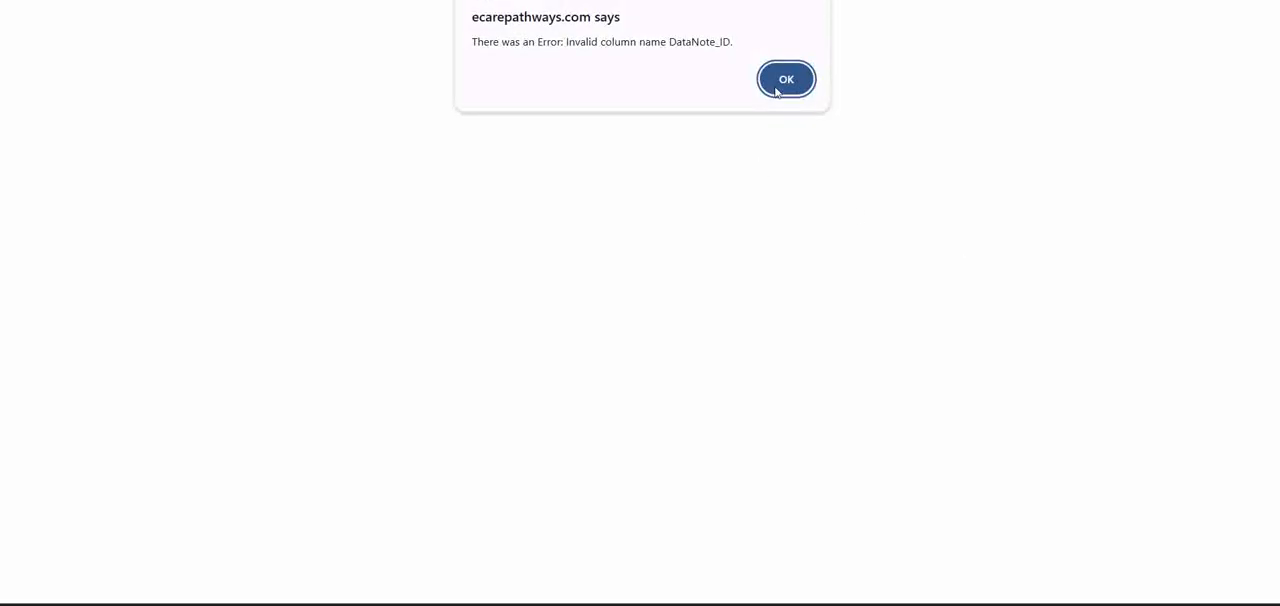
left_click(780, 88)
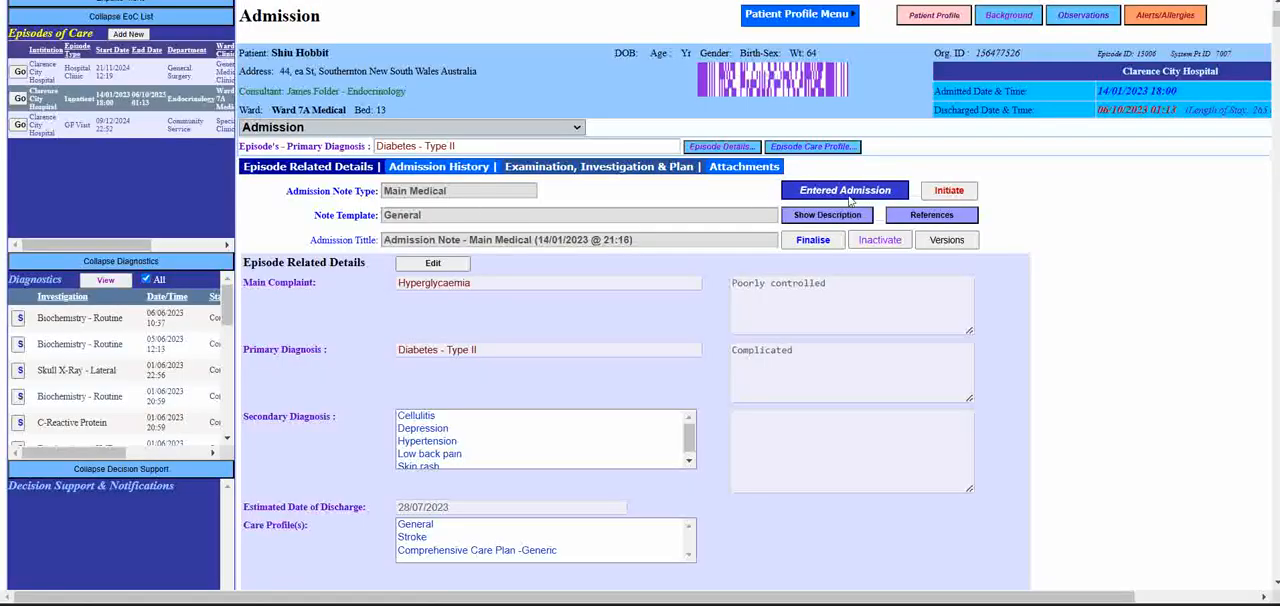
- Return to Progress Notes and check the entered data notes in the Data from Notes section
left_click(533, 129)
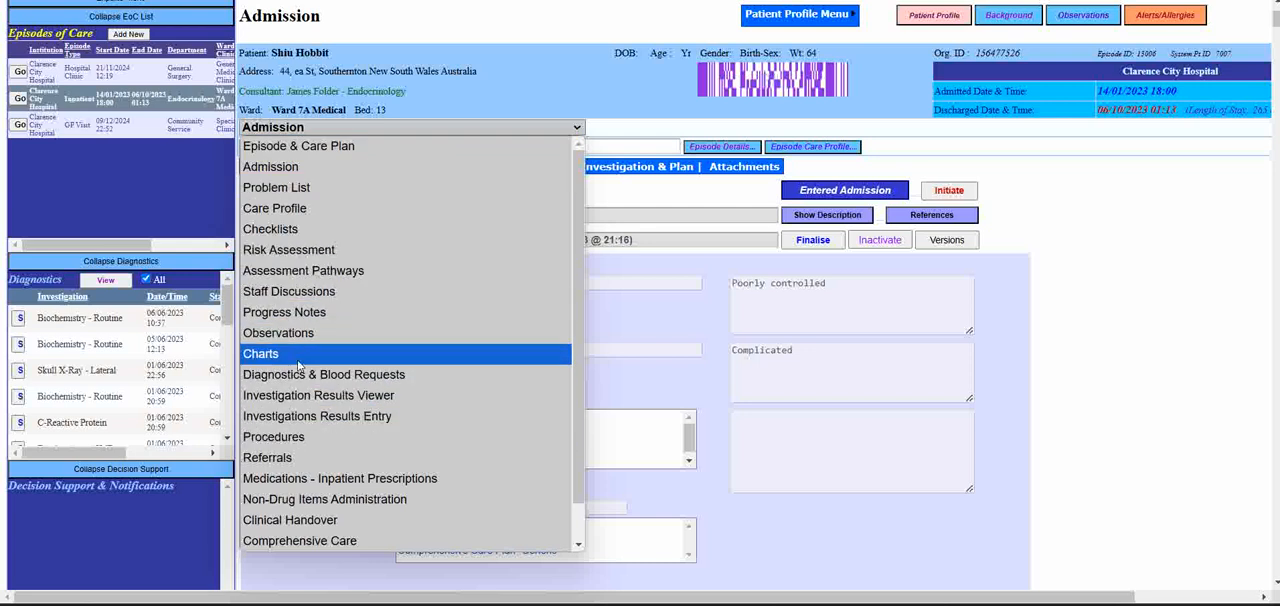
scroll(420, 416, "down", 1)
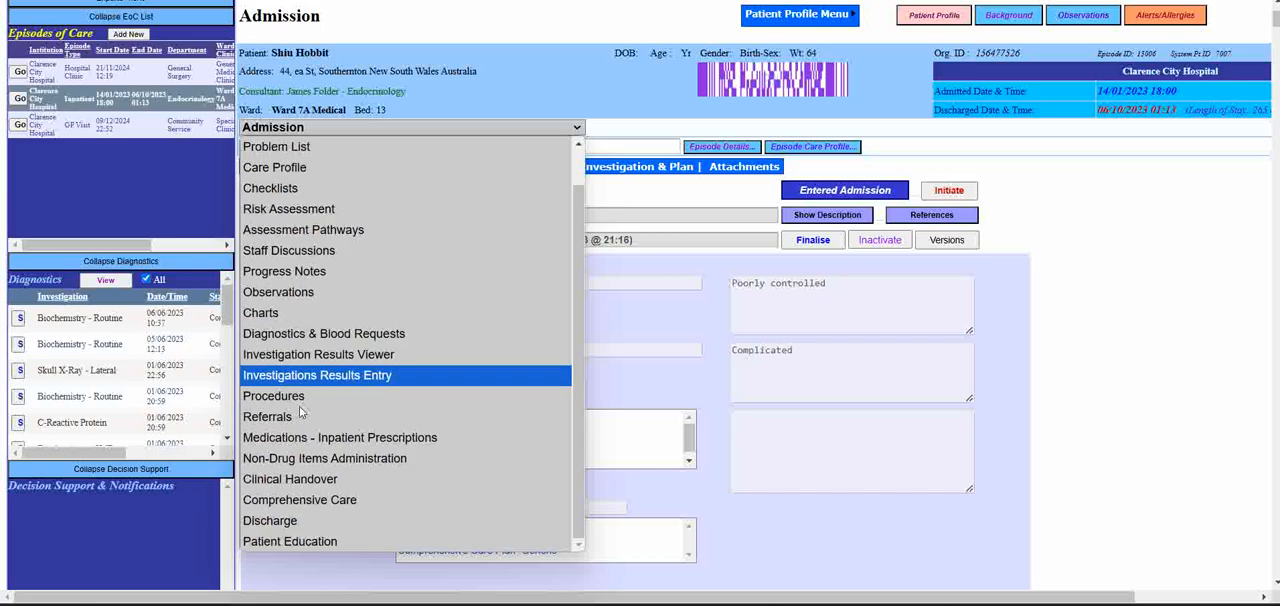
left_click(326, 271)
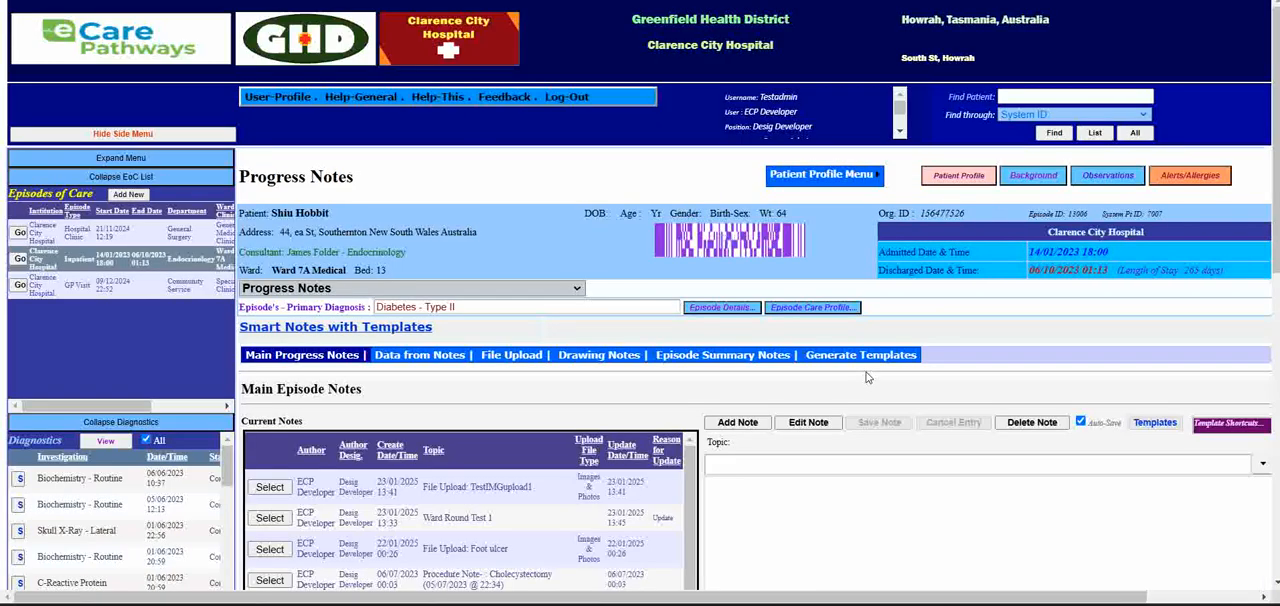
scroll(478, 368, "down", 3)
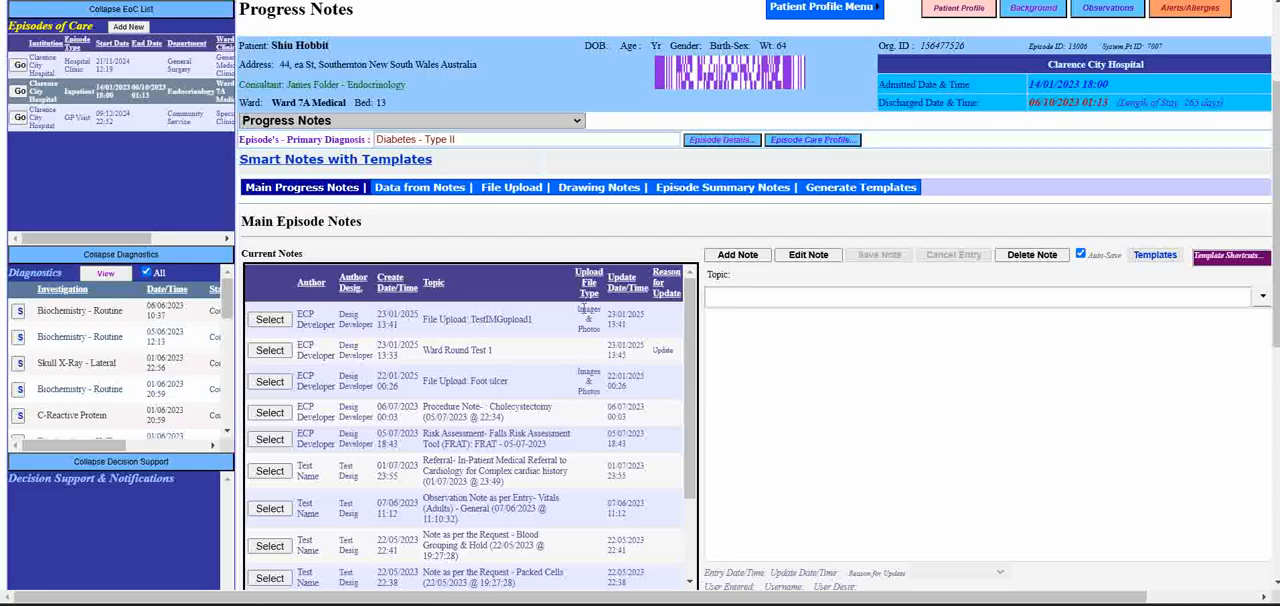
left_click(428, 190)
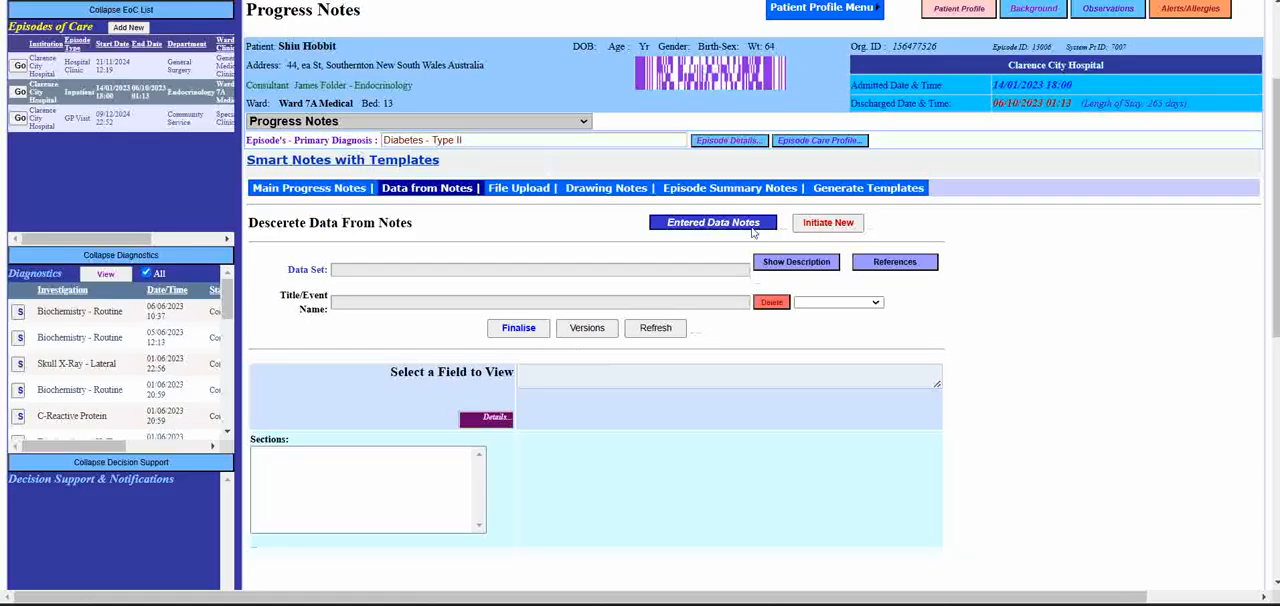
left_click(713, 222)
left_click(676, 150)
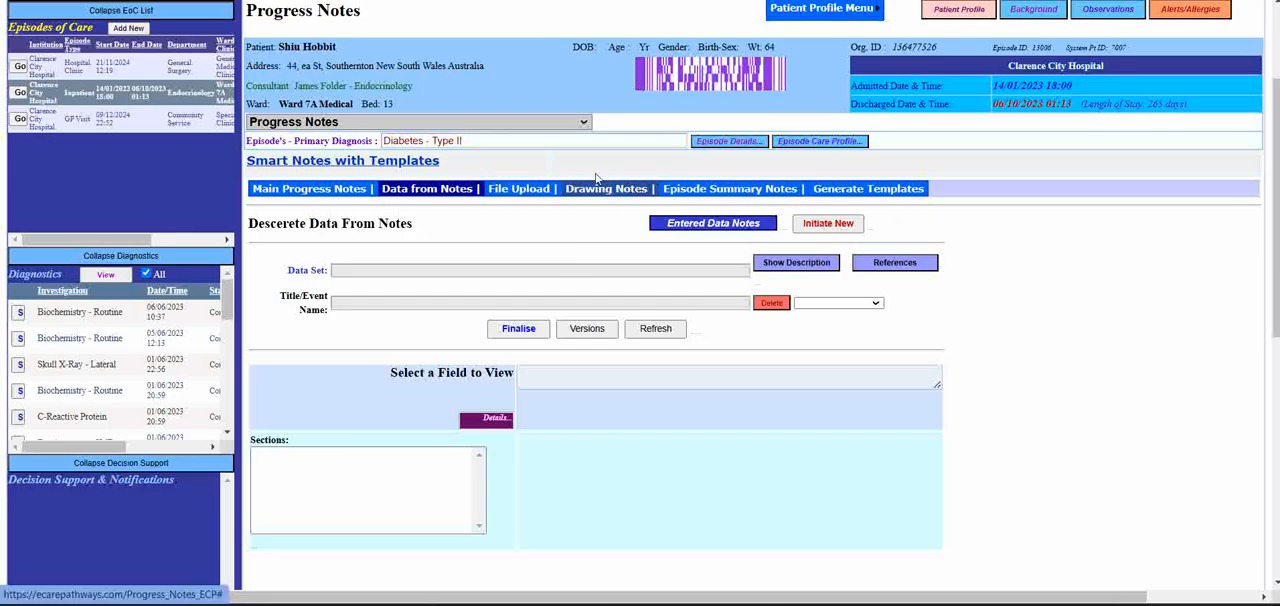
- Display the note templates available under Generate Templates and select the Outpatient Clinic - General template
left_click(848, 190)
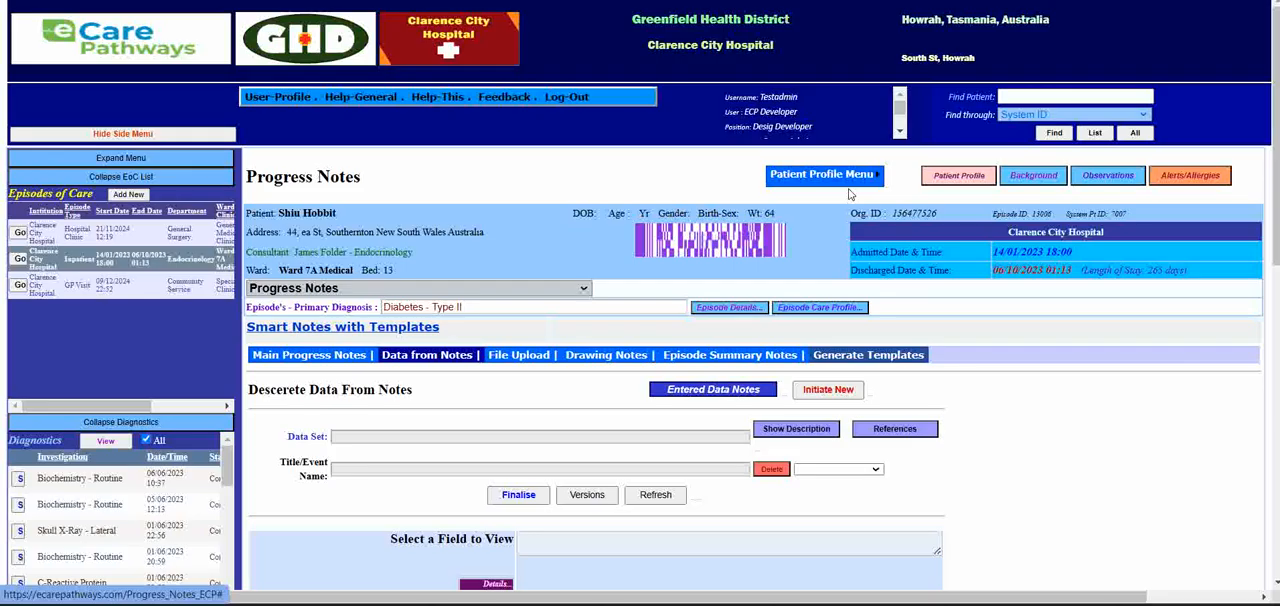
scroll(527, 486, "down", 2)
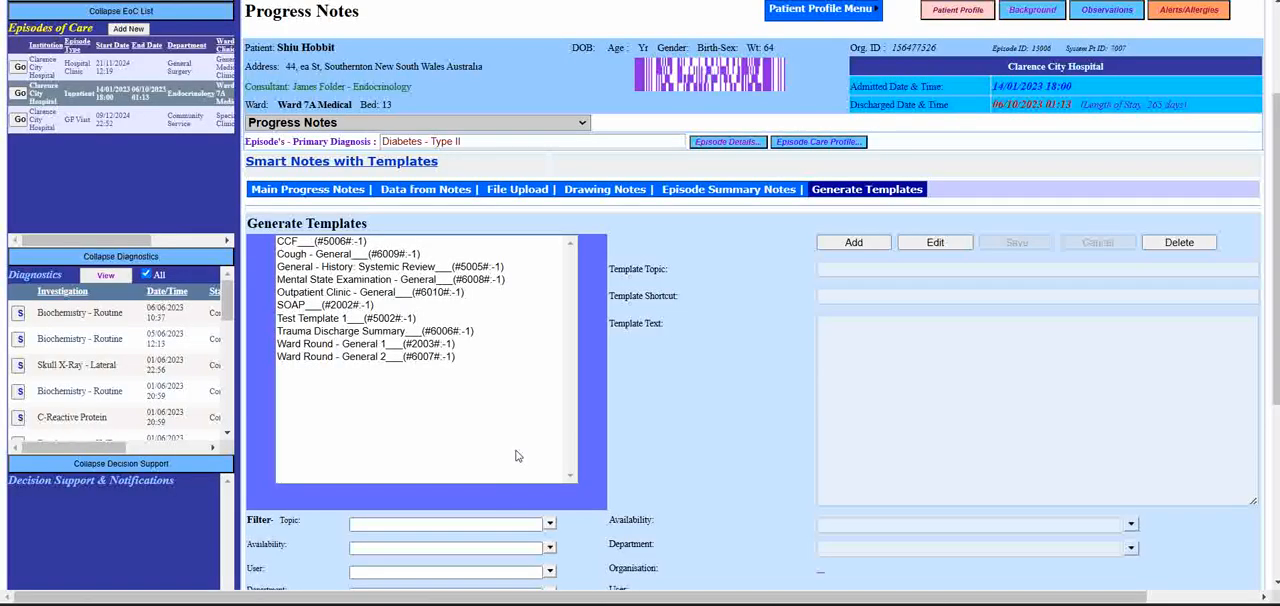
left_click(333, 293)
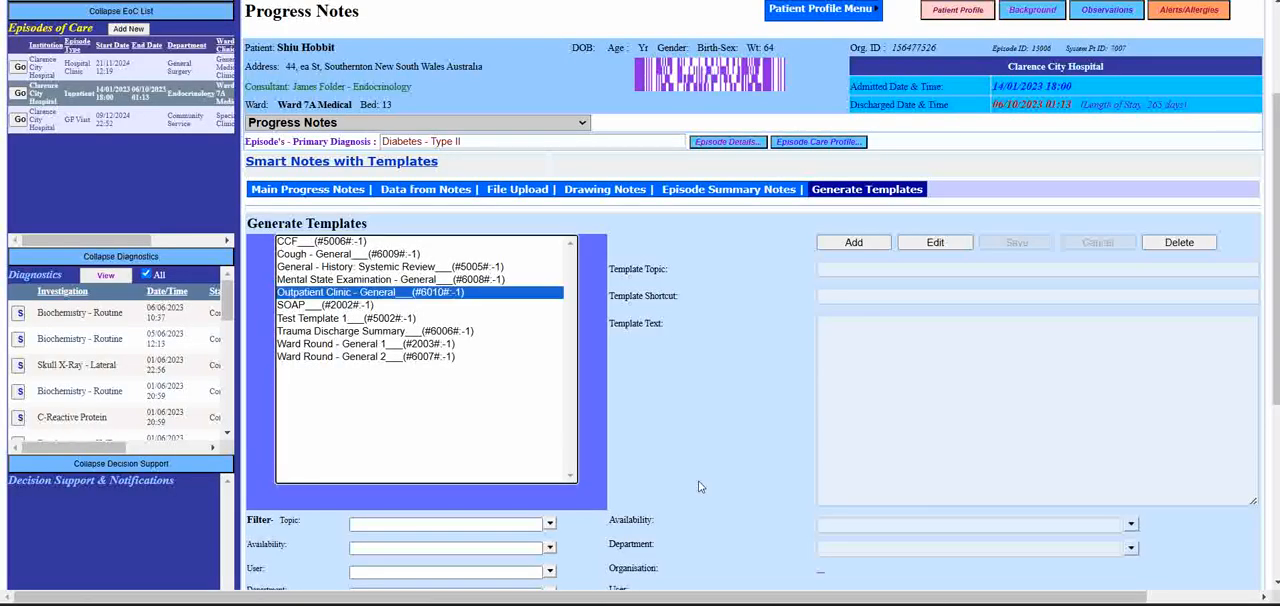